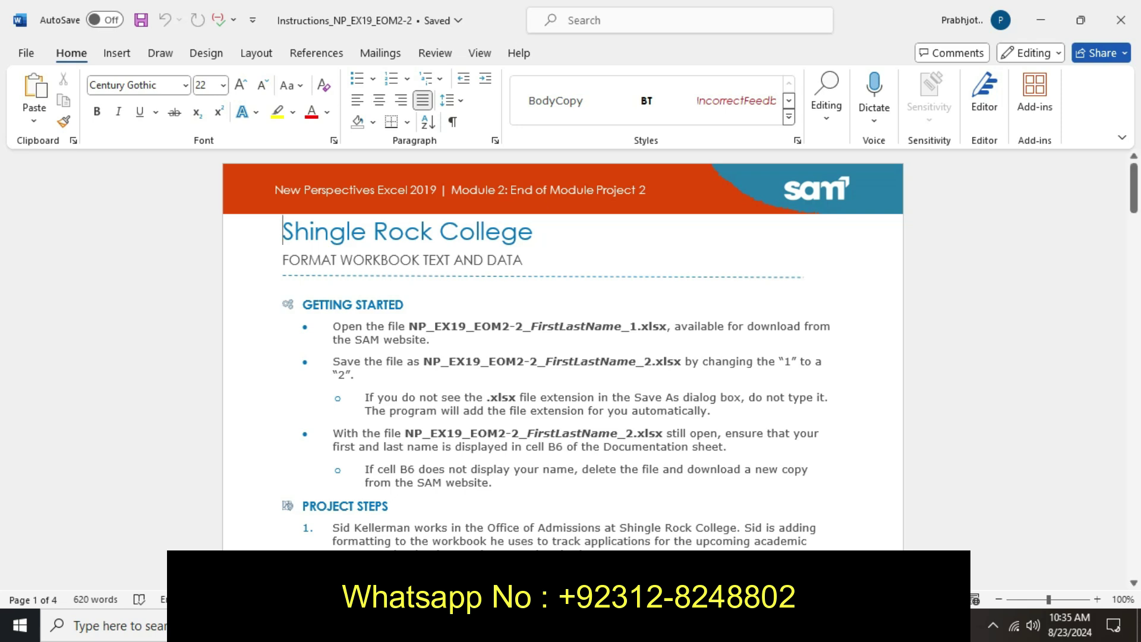
# Try a yellow highlight on the header banner text, then undo it and leave the header.
pyautogui.moveTo(274, 190); pyautogui.dragTo(651, 190)
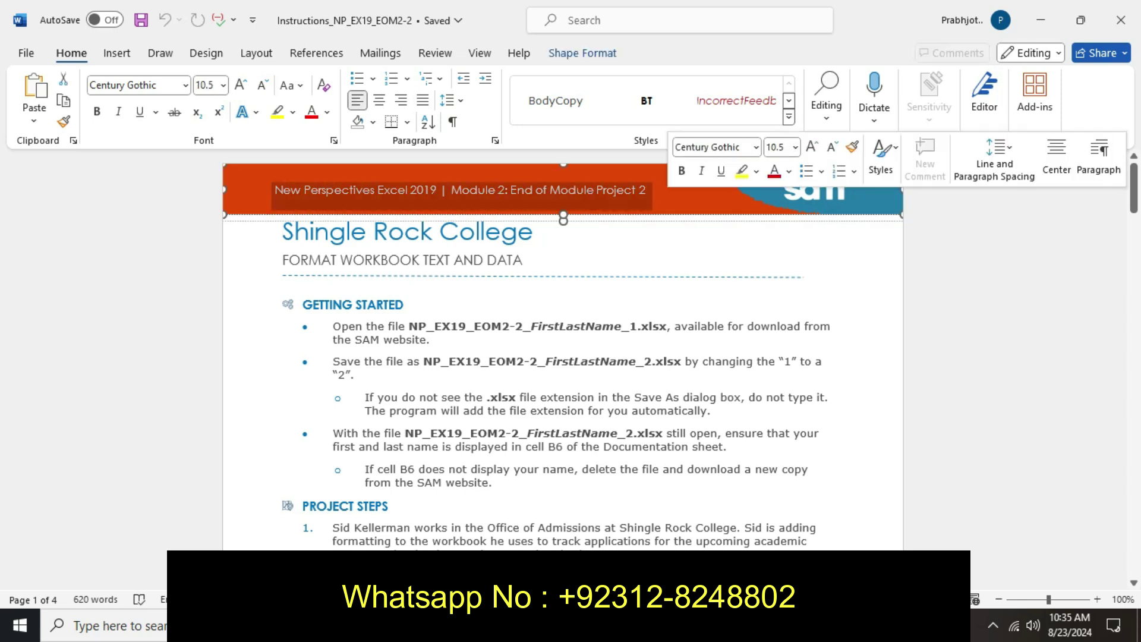
pyautogui.click(741, 171)
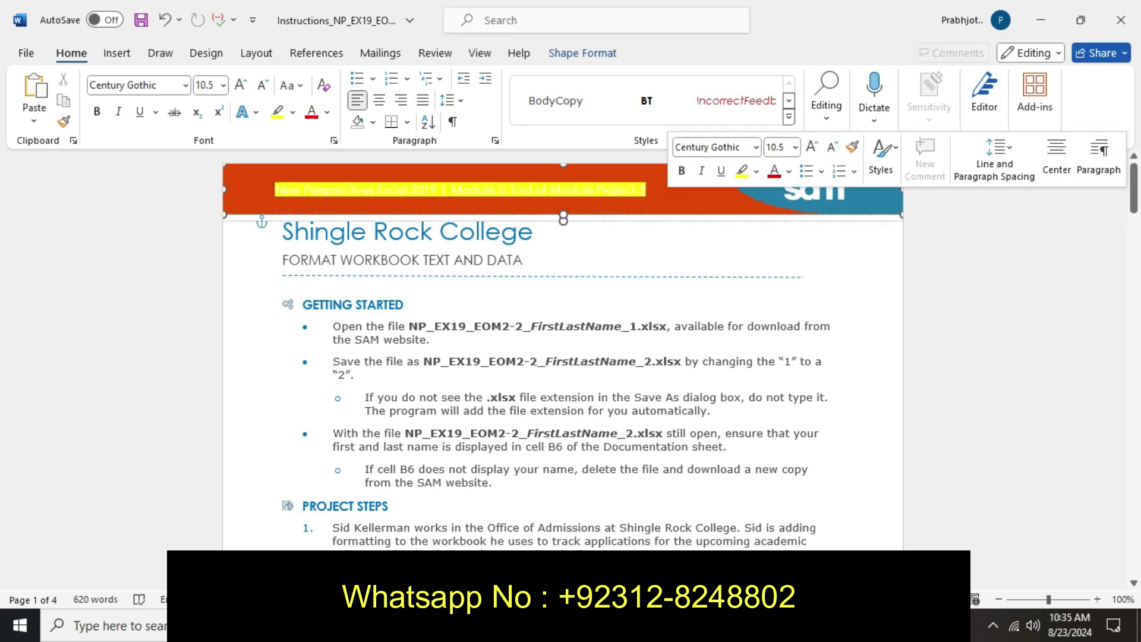
pyautogui.click(564, 218)
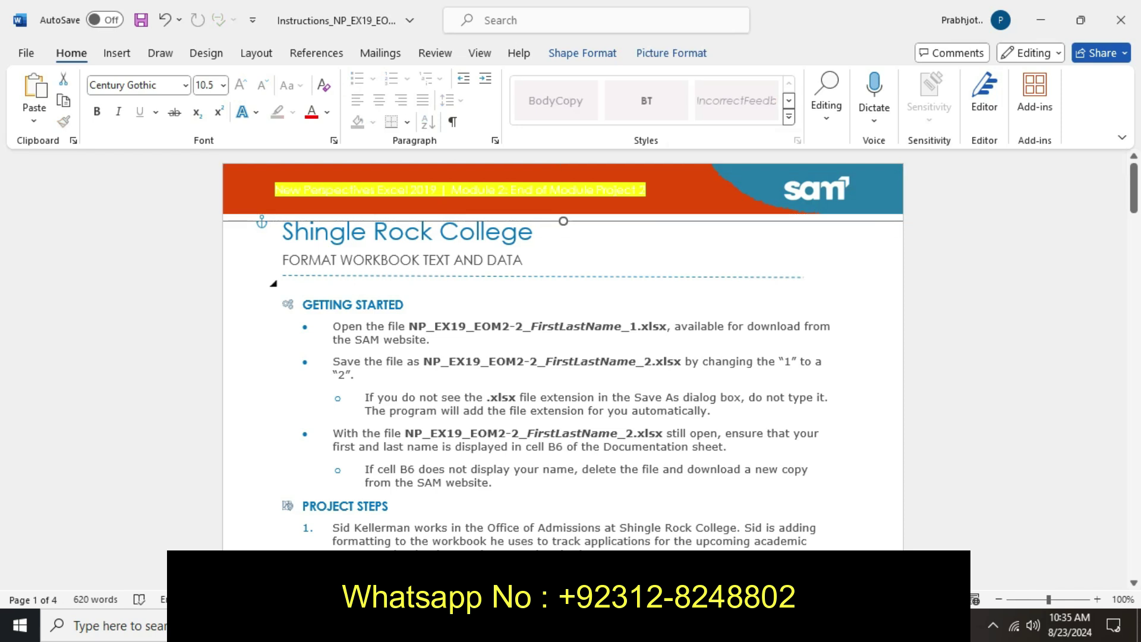
pyautogui.hotkey('ctrl', 'z')
pyautogui.press('Escape')
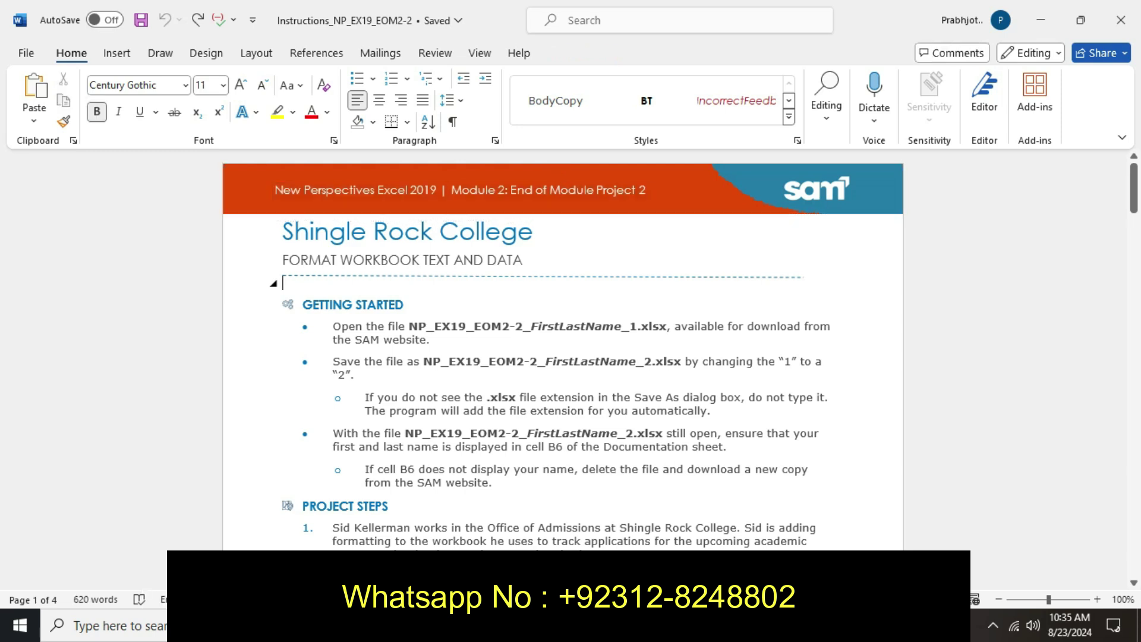
# Highlight the first and second bullet file names in yellow, undoing each highlight.
pyautogui.click(409, 326)
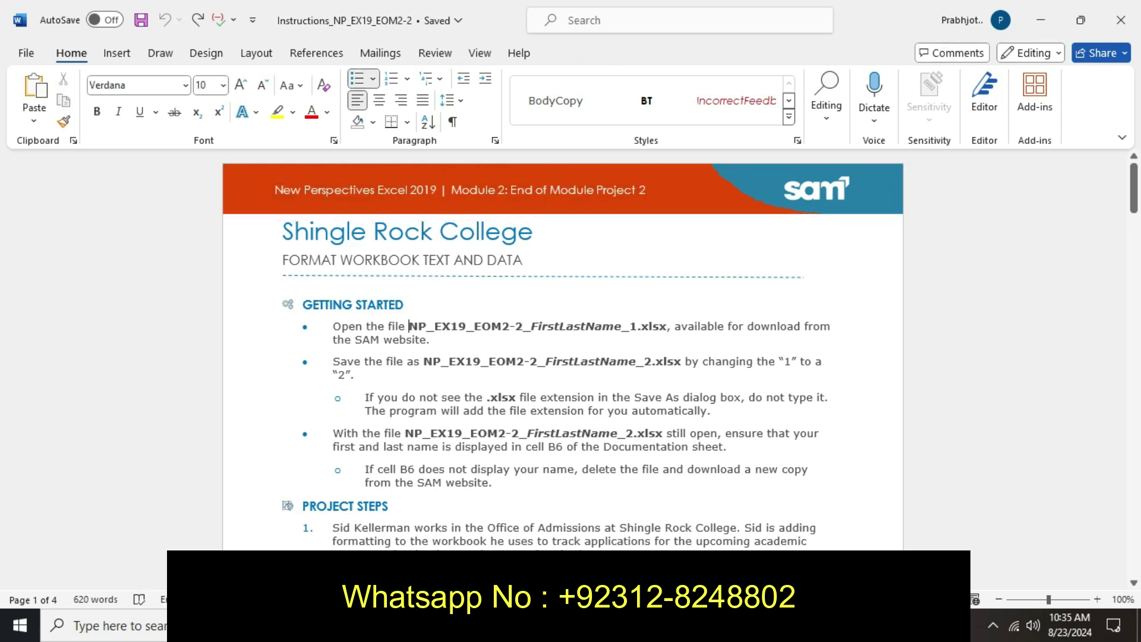
pyautogui.moveTo(409, 326)
pyautogui.mouseDown()
pyautogui.moveTo(434, 340)
pyautogui.moveTo(667, 326)
pyautogui.mouseUp()
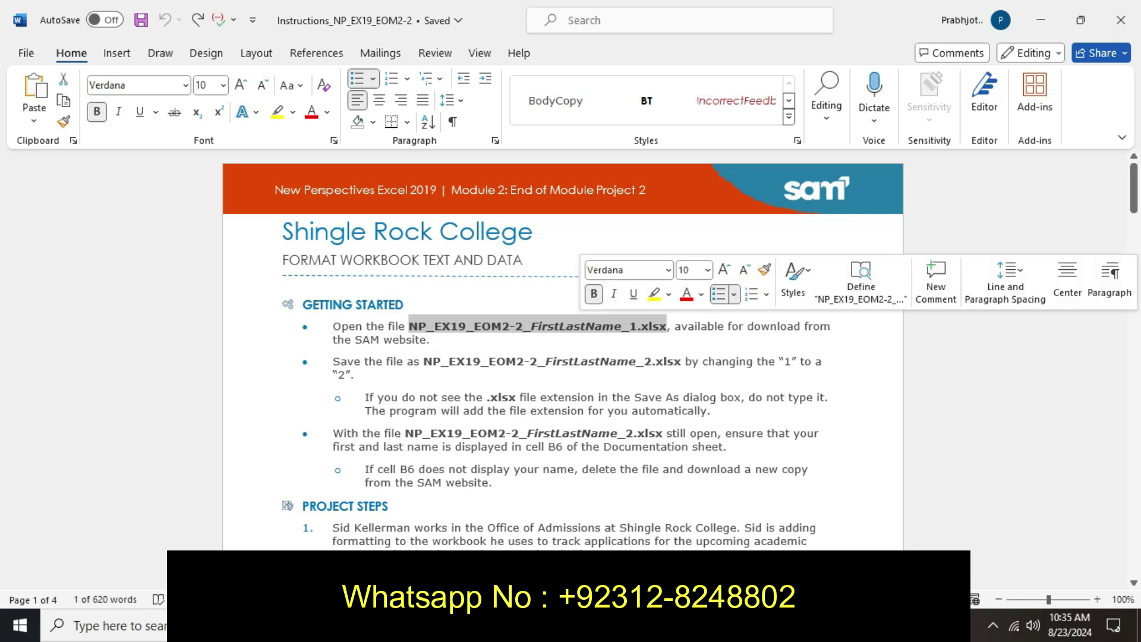
pyautogui.click(652, 294)
pyautogui.click(430, 340)
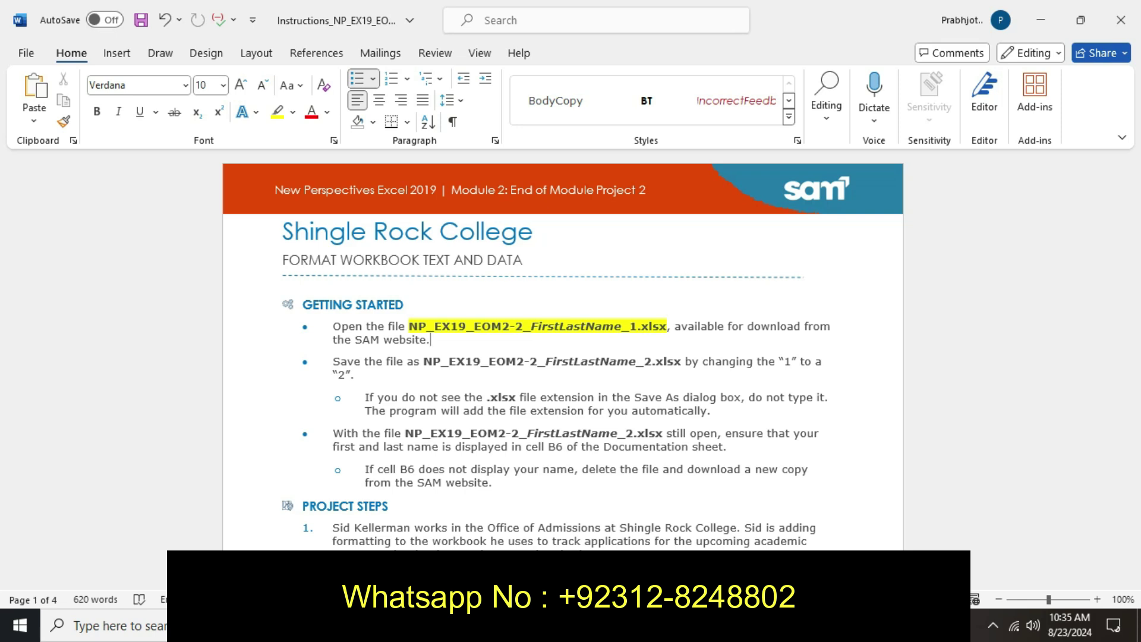
pyautogui.hotkey('ctrl', 'z')
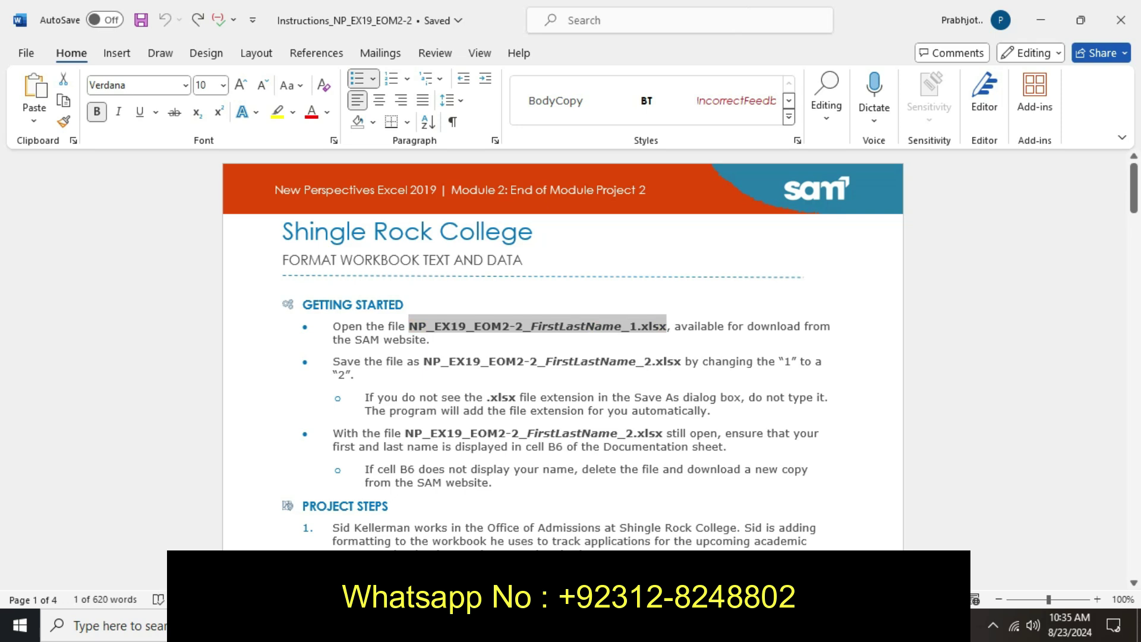
pyautogui.moveTo(423, 361); pyautogui.dragTo(681, 362)
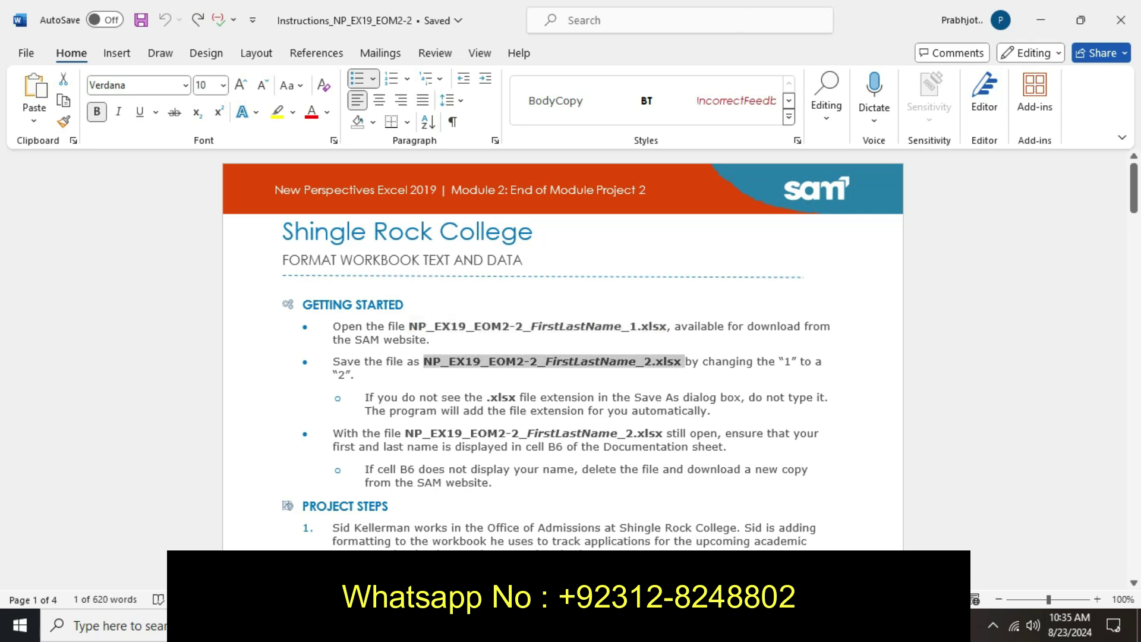
pyautogui.click(653, 330)
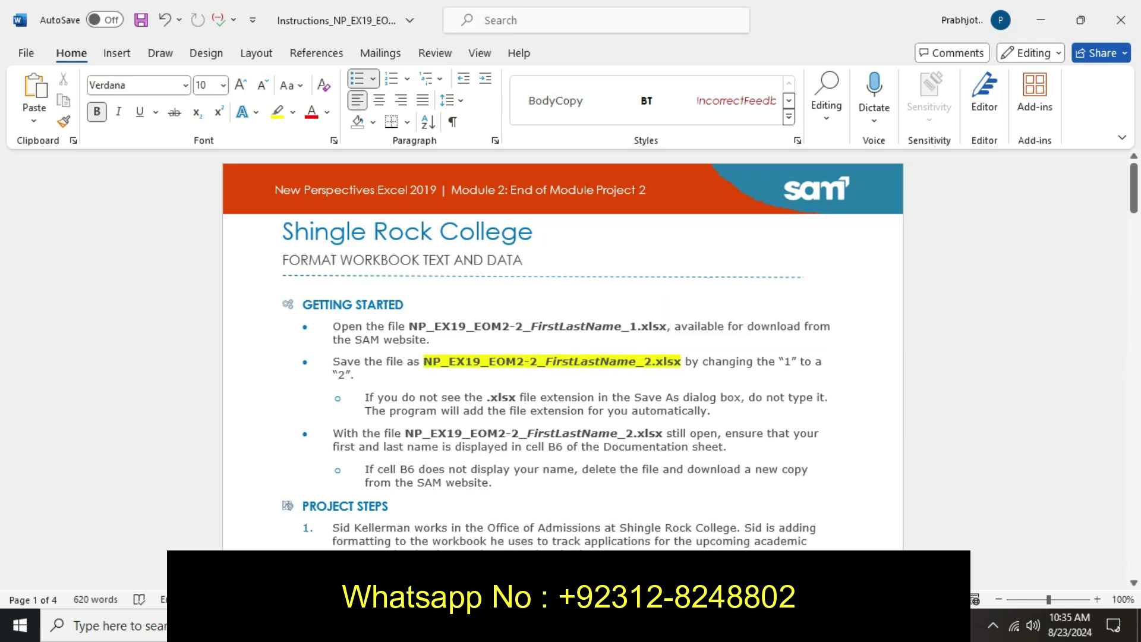
pyautogui.hotkey('ctrl', 'z')
pyautogui.click(355, 374)
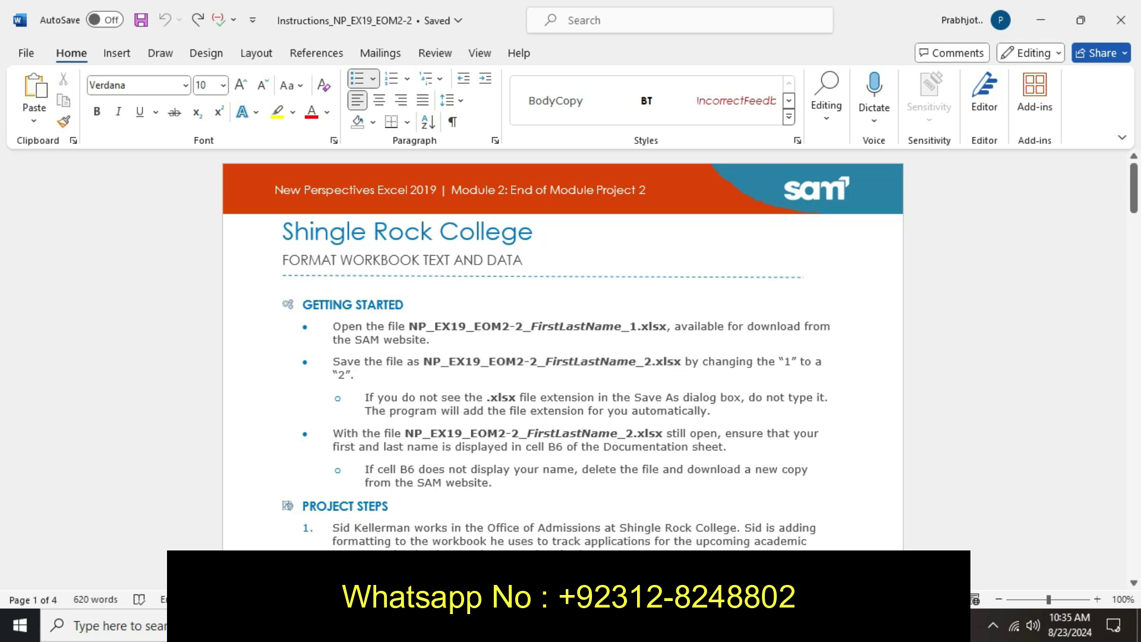
# Highlight project step 1, 'Sid Kellerman works' through 'range A1:F1.', in yellow.
pyautogui.moveTo(1133, 187); pyautogui.dragTo(1133, 206)
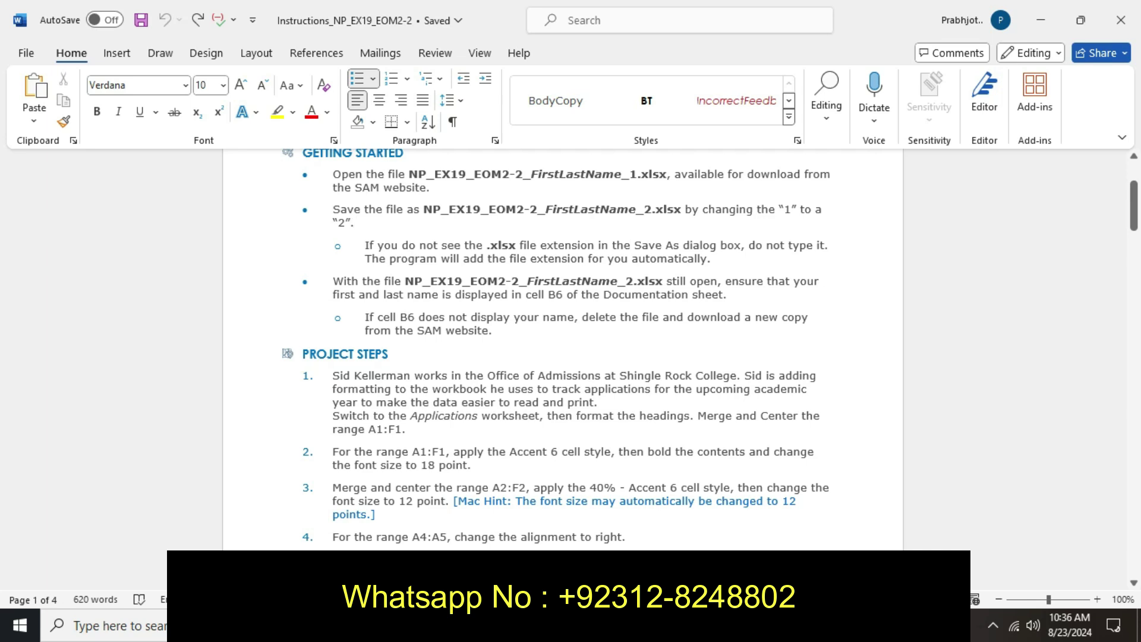
pyautogui.moveTo(332, 389); pyautogui.dragTo(388, 415)
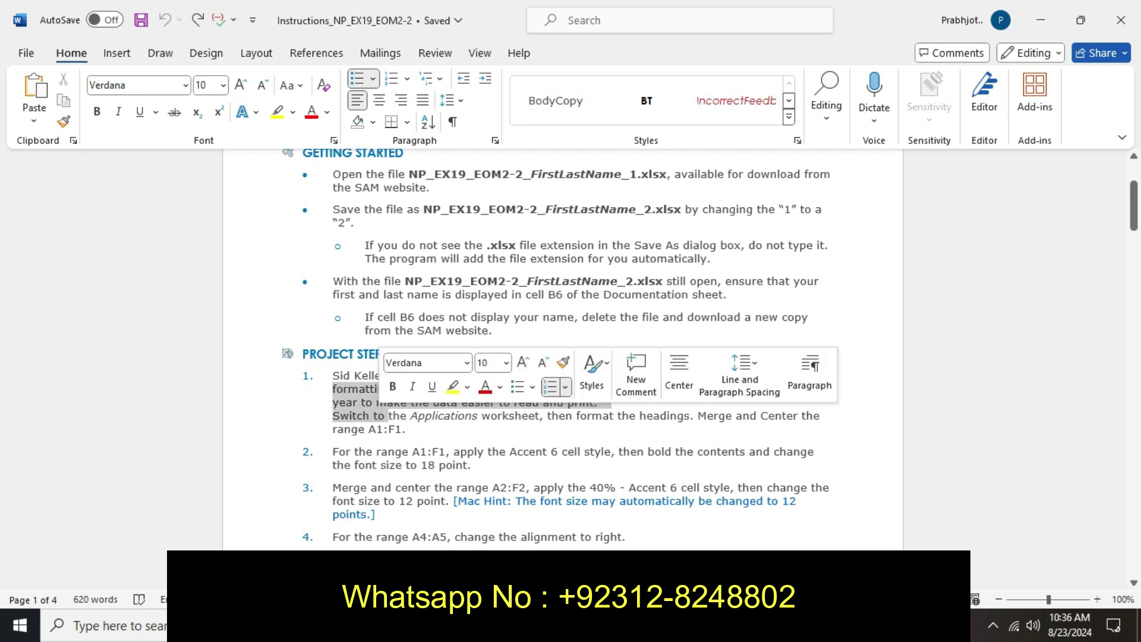
pyautogui.click(338, 375)
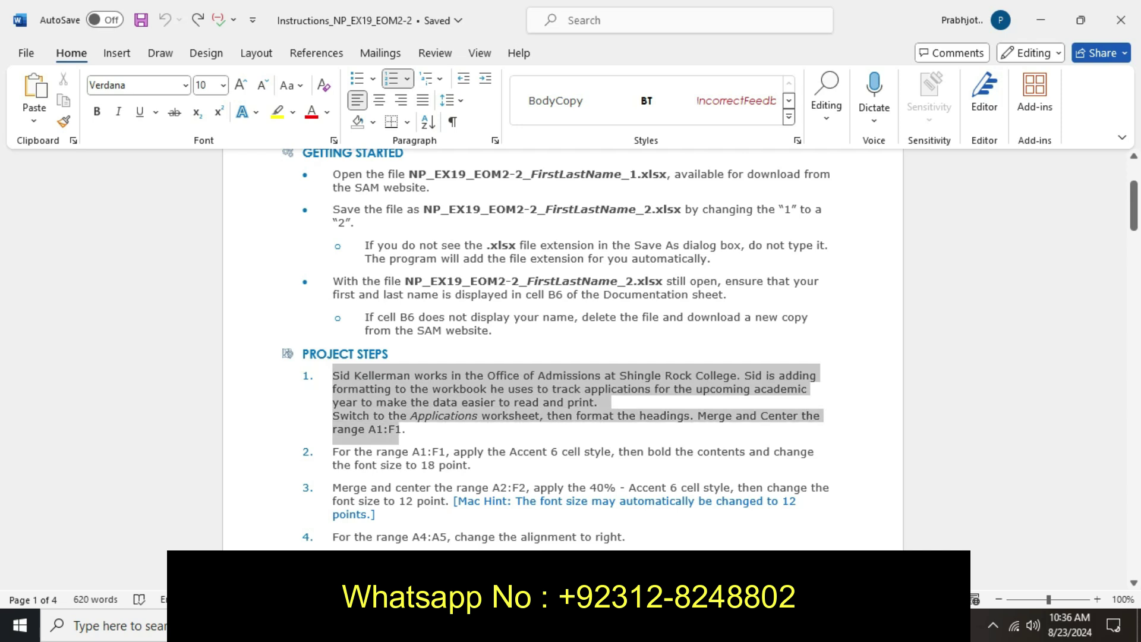
pyautogui.moveTo(339, 375); pyautogui.dragTo(403, 429)
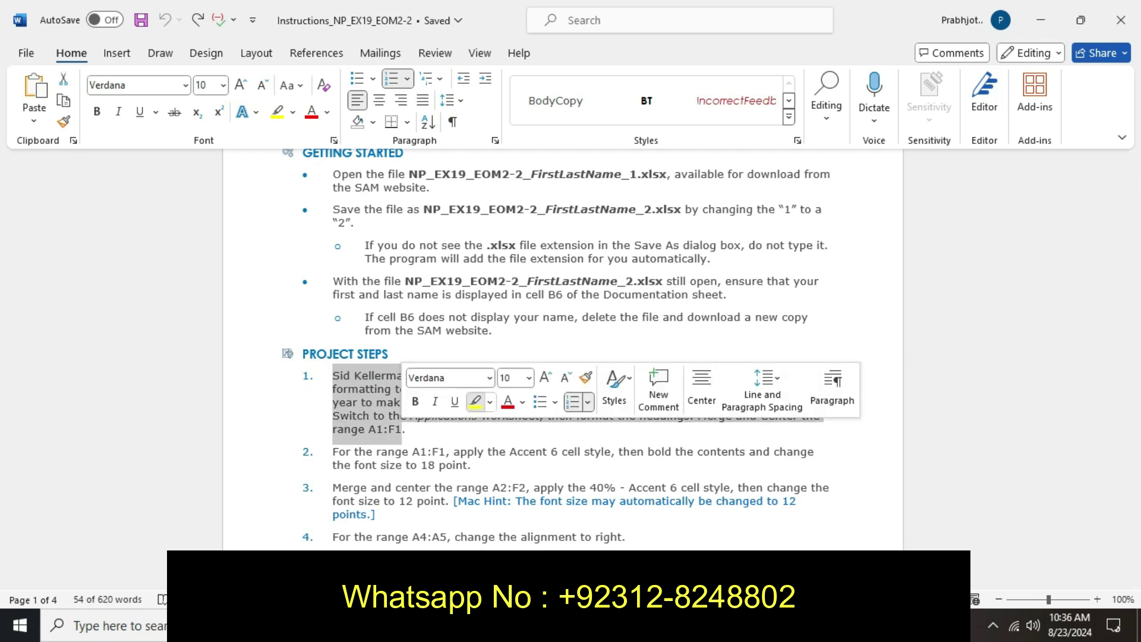
pyautogui.click(475, 401)
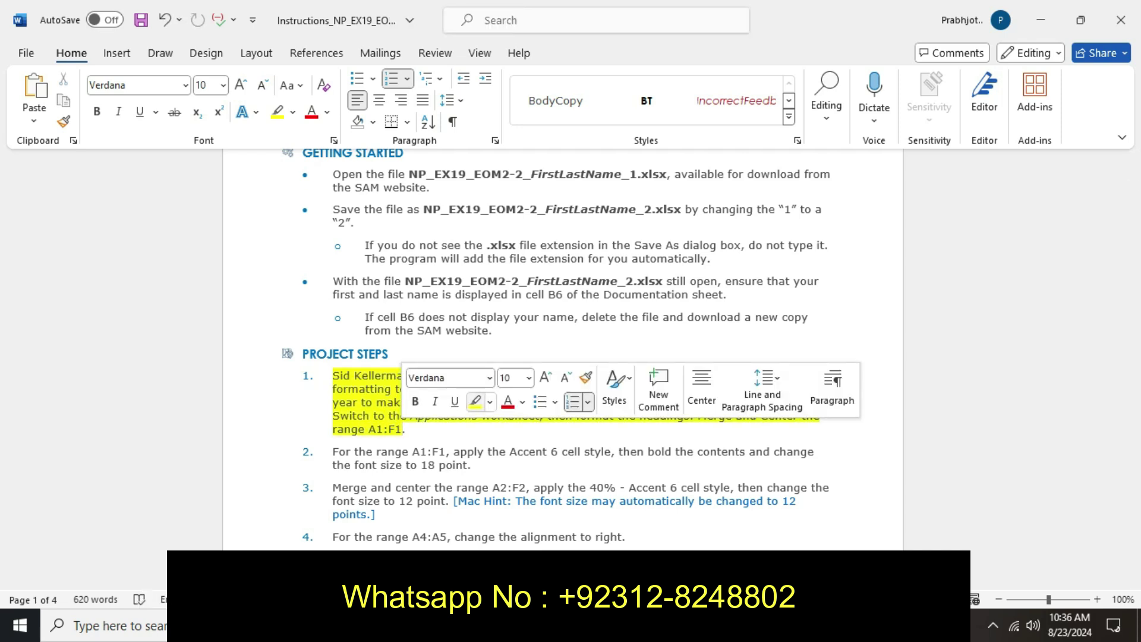
pyautogui.click(472, 465)
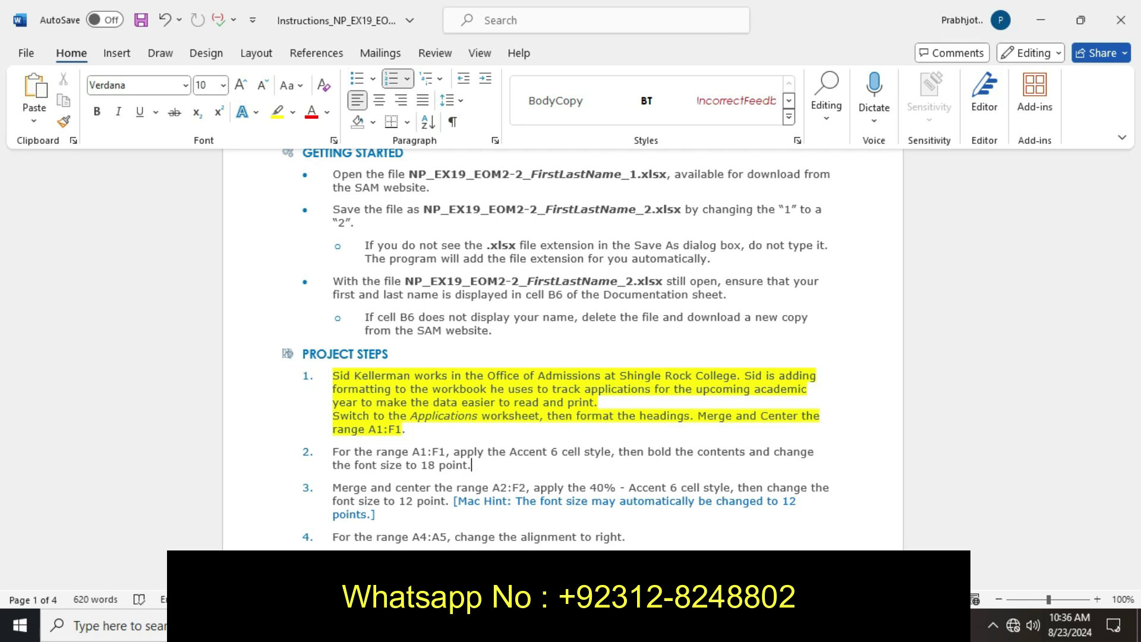
# On Excel's Applications sheet, merge and center A1:F1.
pyautogui.hotkey('alt', 'Tab')
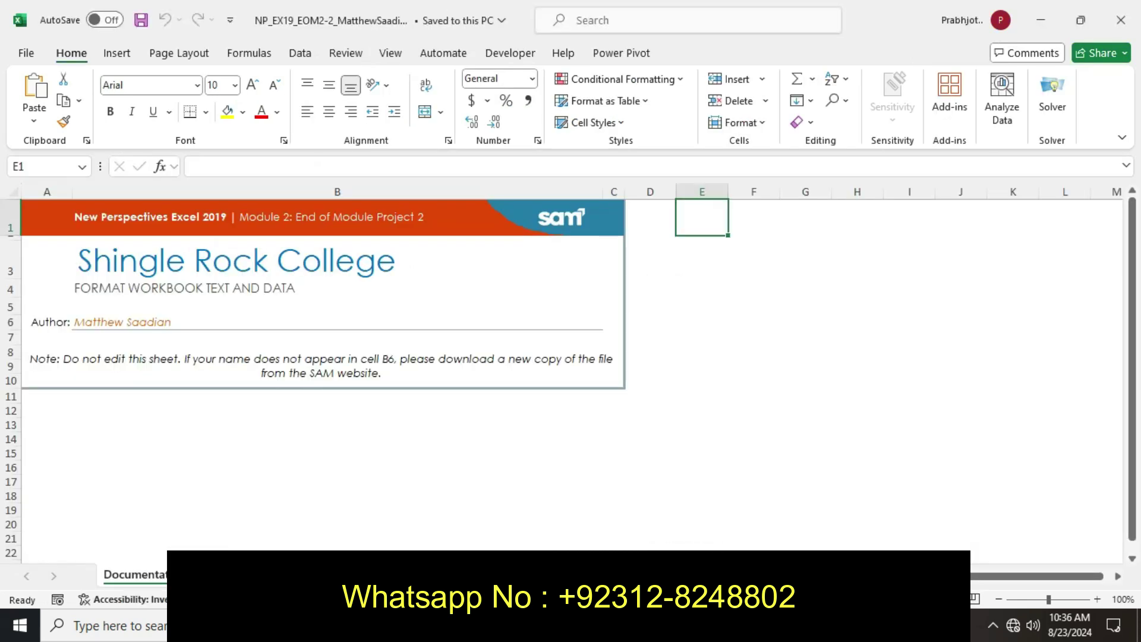
pyautogui.hotkey('ctrl', 'pagedown')
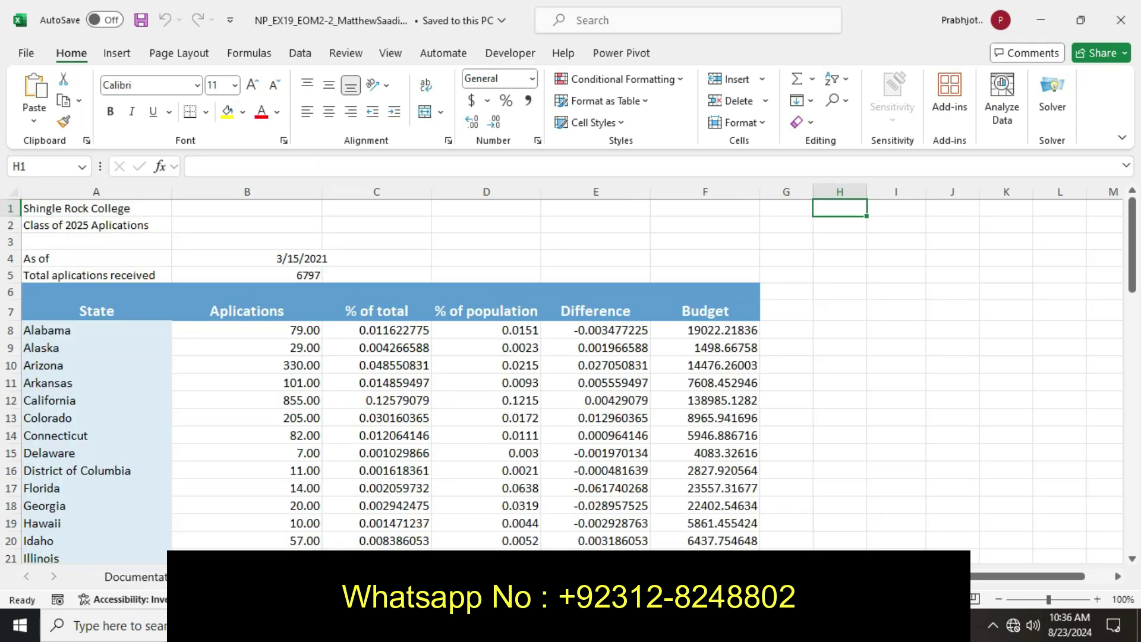
pyautogui.hotkey('ctrl', 'Home')
pyautogui.hotkey('shift', 'Right')
pyautogui.hotkey('shift', 'Right')
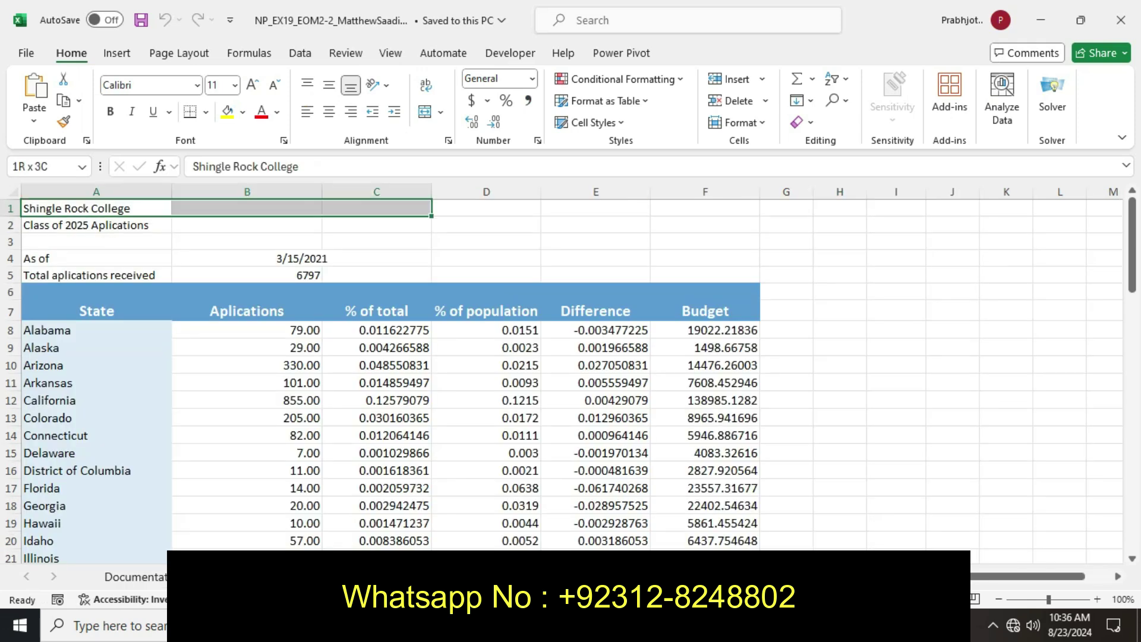
pyautogui.hotkey('shift', 'Right')
pyautogui.hotkey('shift', 'Right')
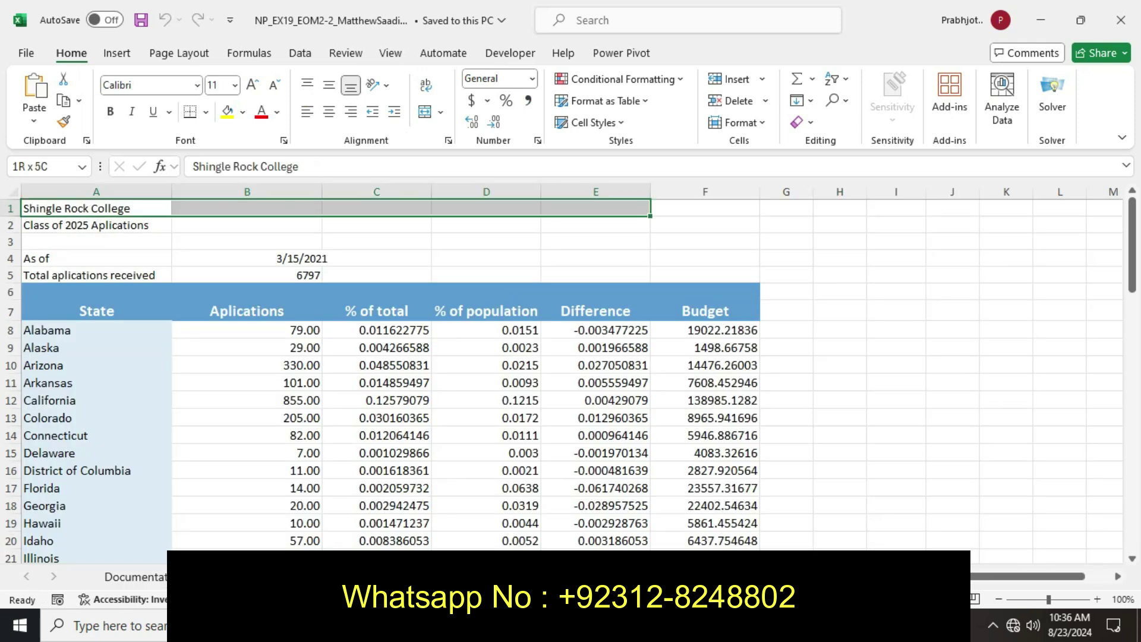
pyautogui.hotkey('shift', 'Right')
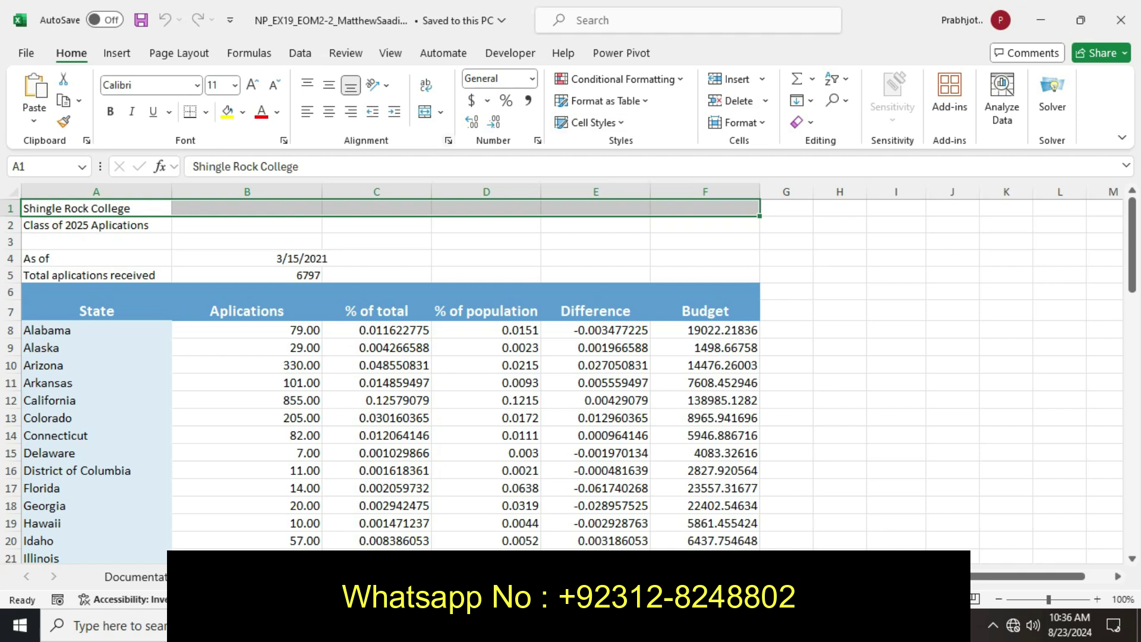
pyautogui.click(441, 111)
pyautogui.click(441, 111)
pyautogui.click(424, 112)
# Give merged A1:F1 the Accent6 cell style, then return to the Word instructions.
pyautogui.hotkey('alt', 'Tab')
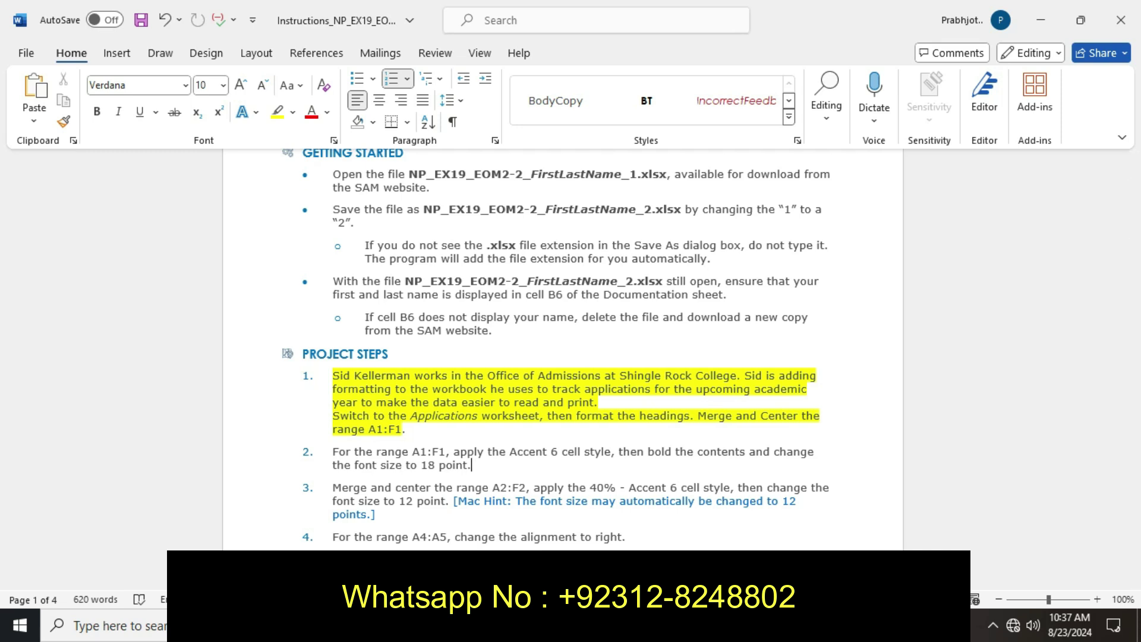
pyautogui.hotkey('alt', 'Tab')
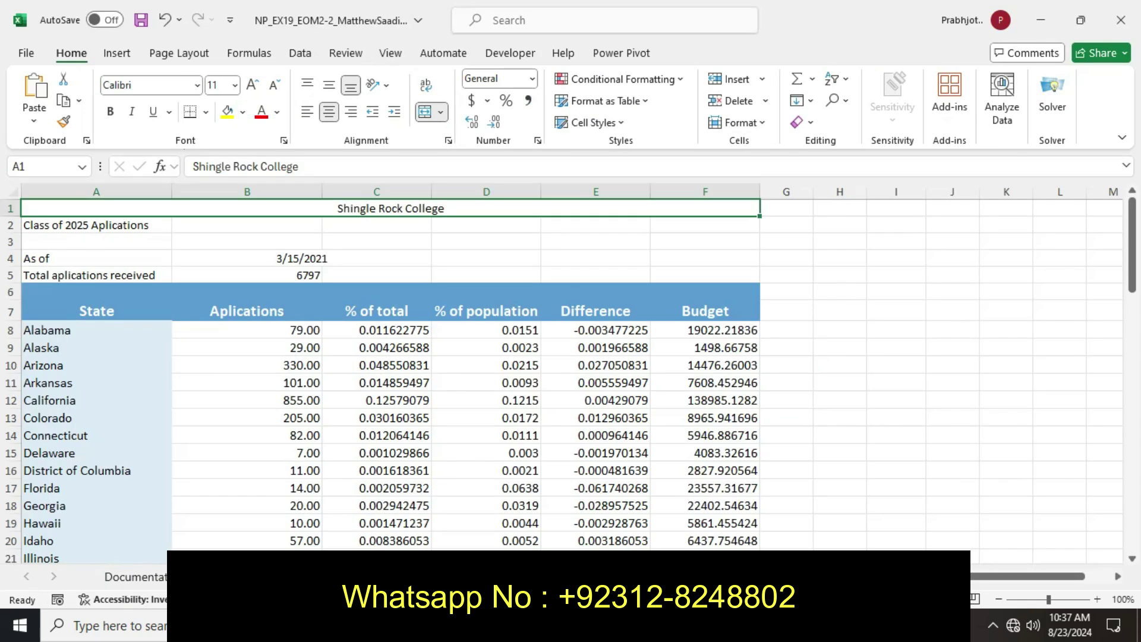
pyautogui.click(591, 122)
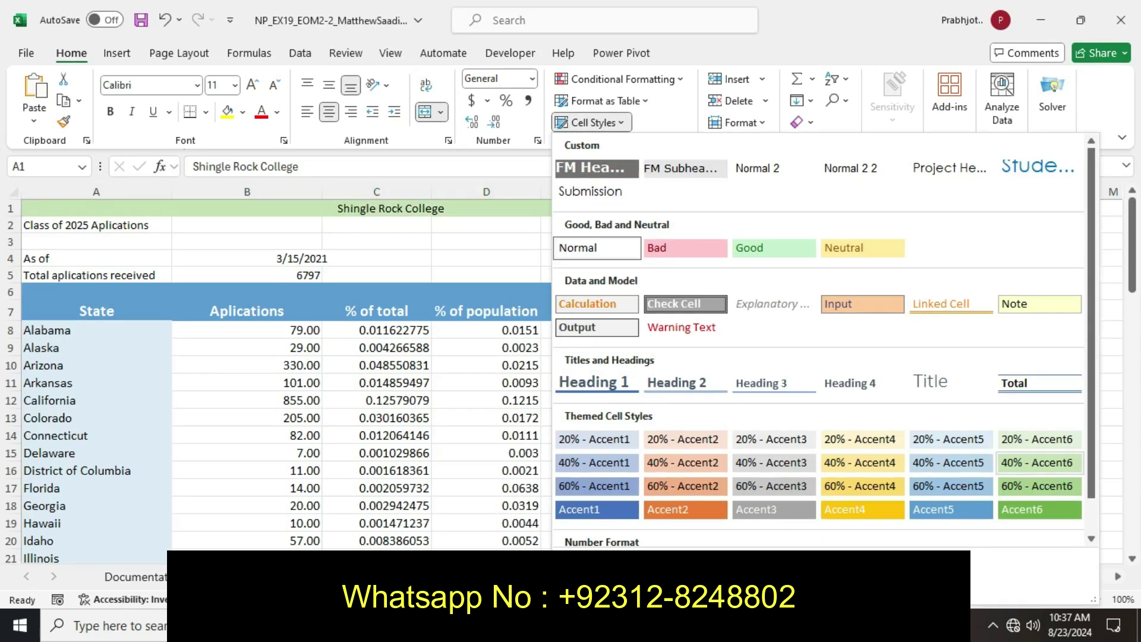
pyautogui.click(1039, 510)
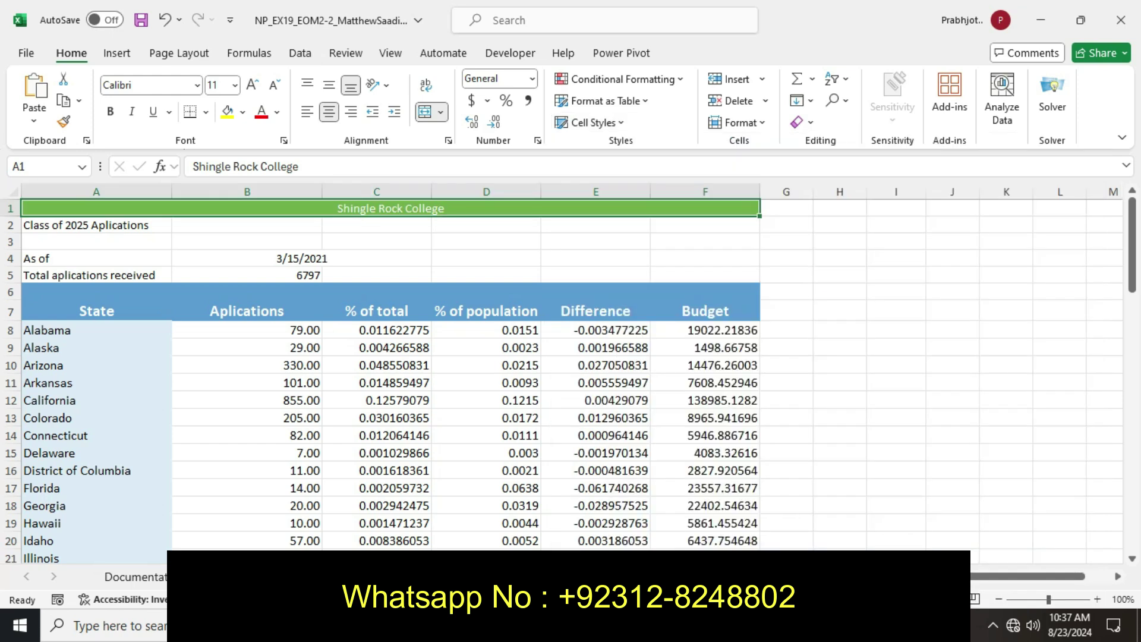
pyautogui.hotkey('alt', 'Tab')
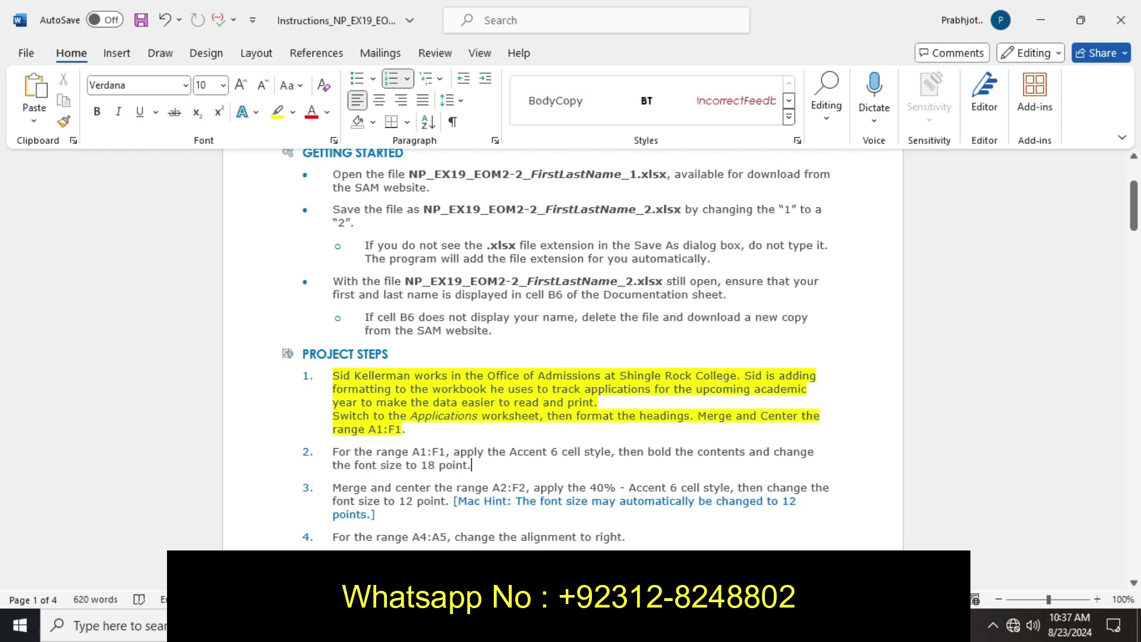
# Remove step 1's yellow highlight and highlight project step 2 in yellow instead.
pyautogui.hotkey('ctrl', 'z')
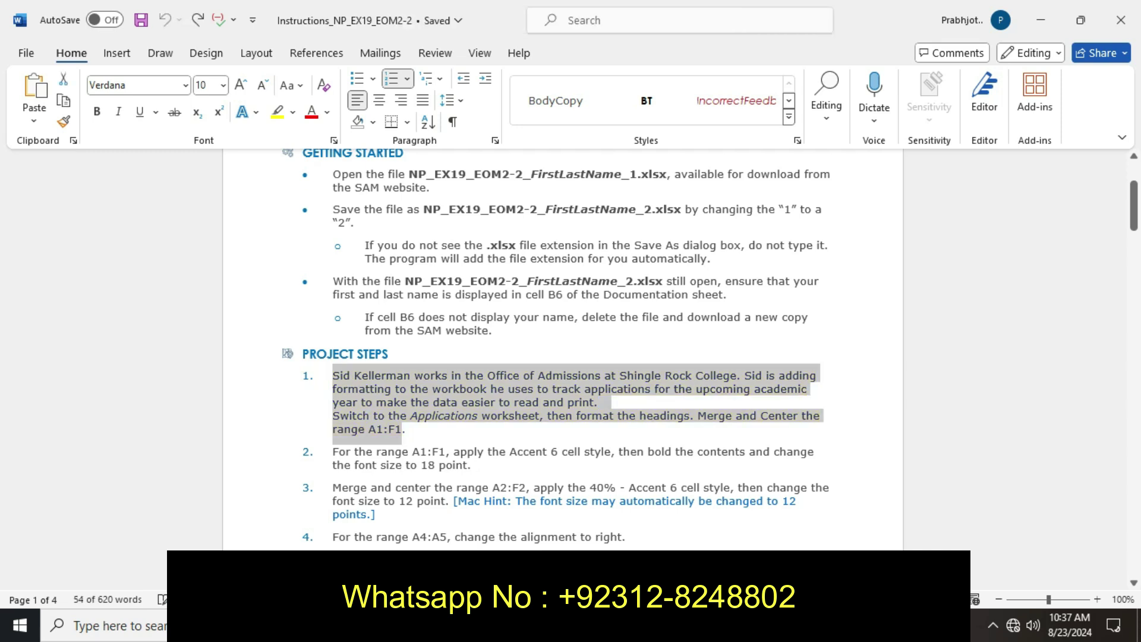
pyautogui.moveTo(333, 451); pyautogui.dragTo(476, 466)
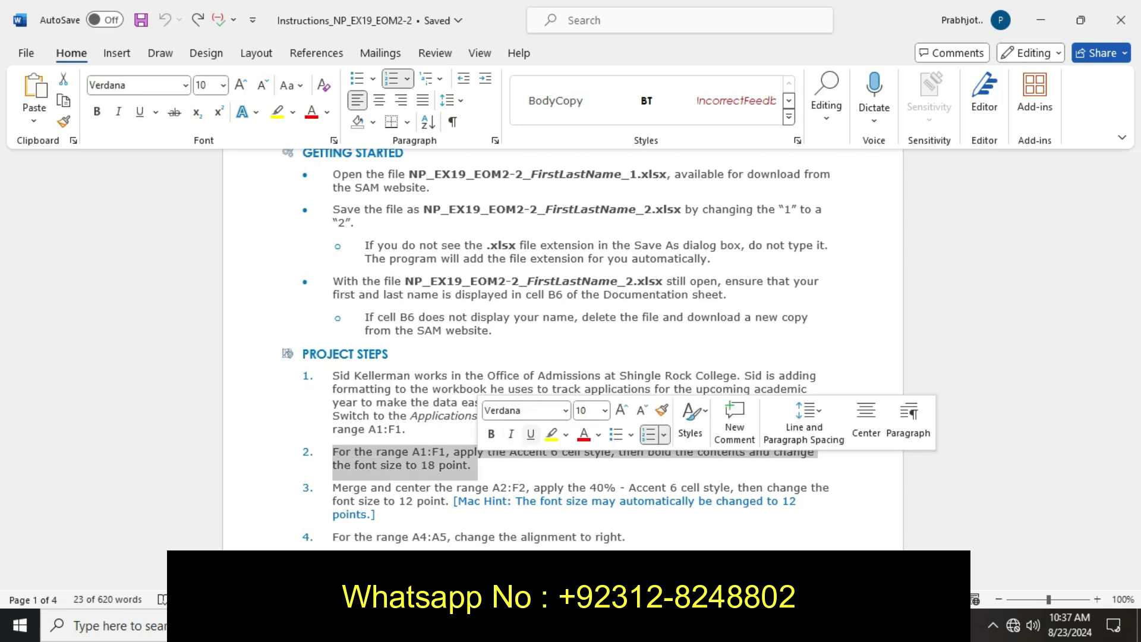
pyautogui.click(552, 434)
pyautogui.click(555, 488)
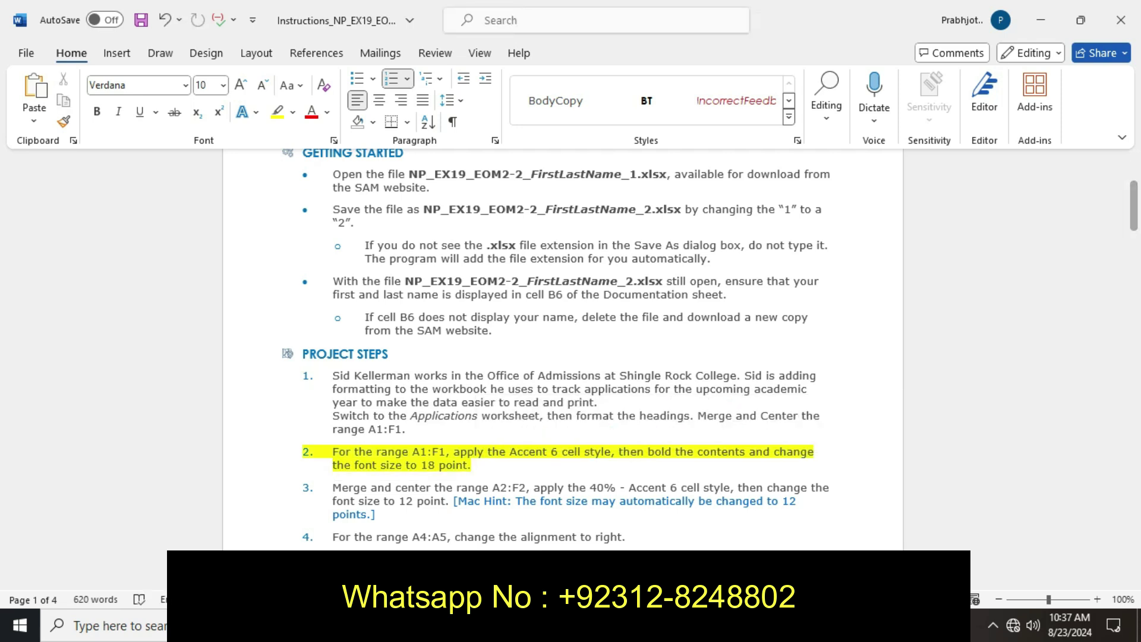
pyautogui.hotkey('alt', 'Tab')
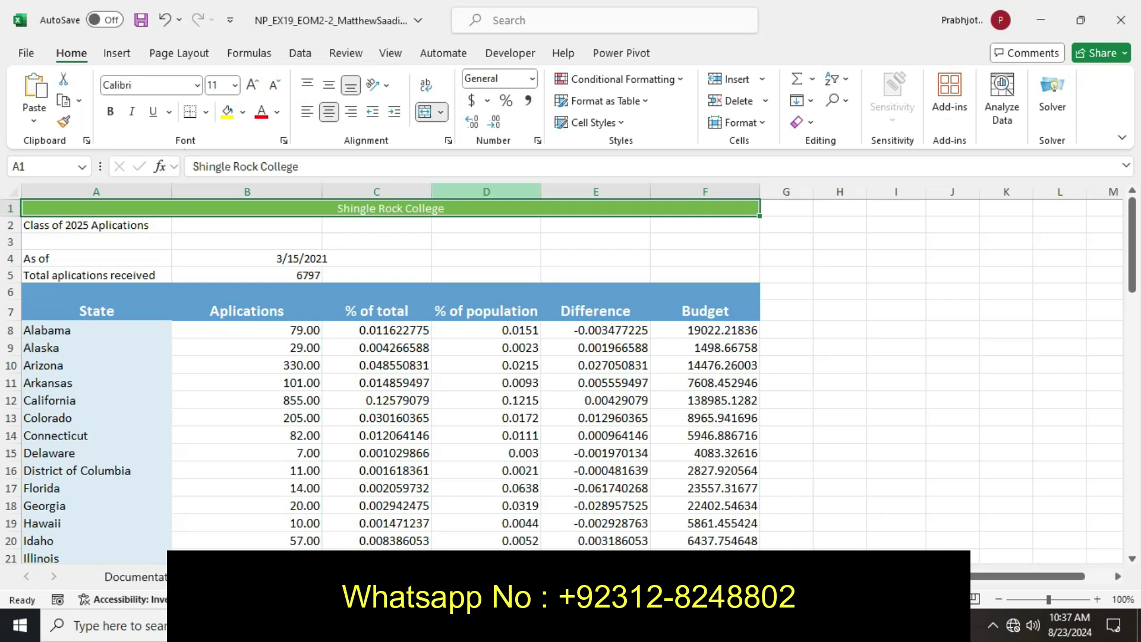
# Apply the Accent6 cell style to the merged title and set its font size to 18.
pyautogui.click(588, 123)
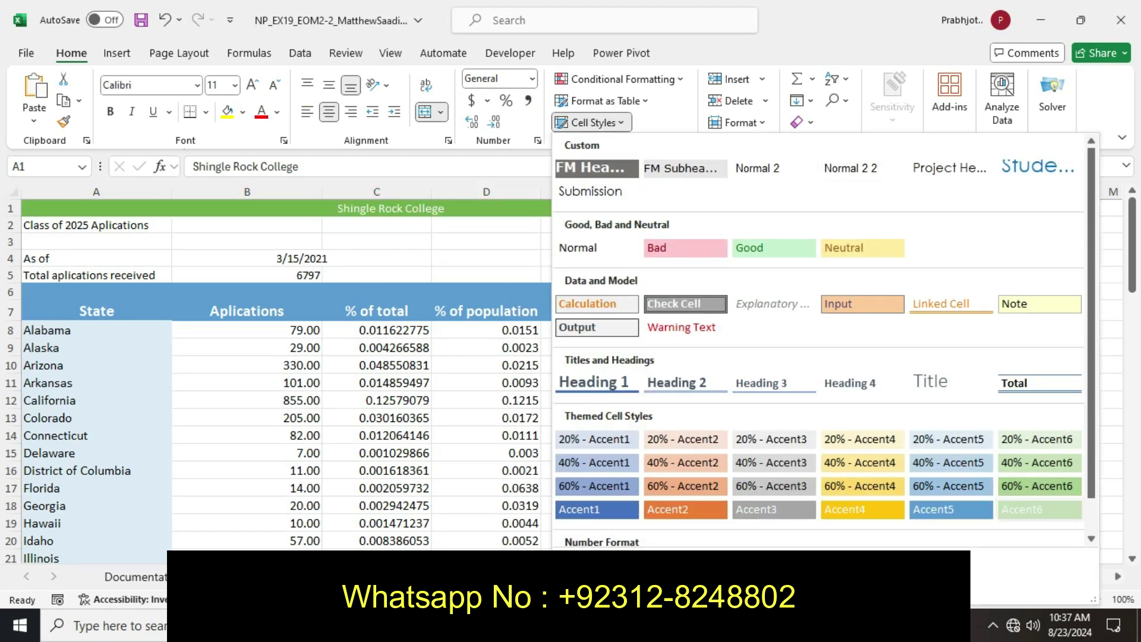
pyautogui.click(1039, 510)
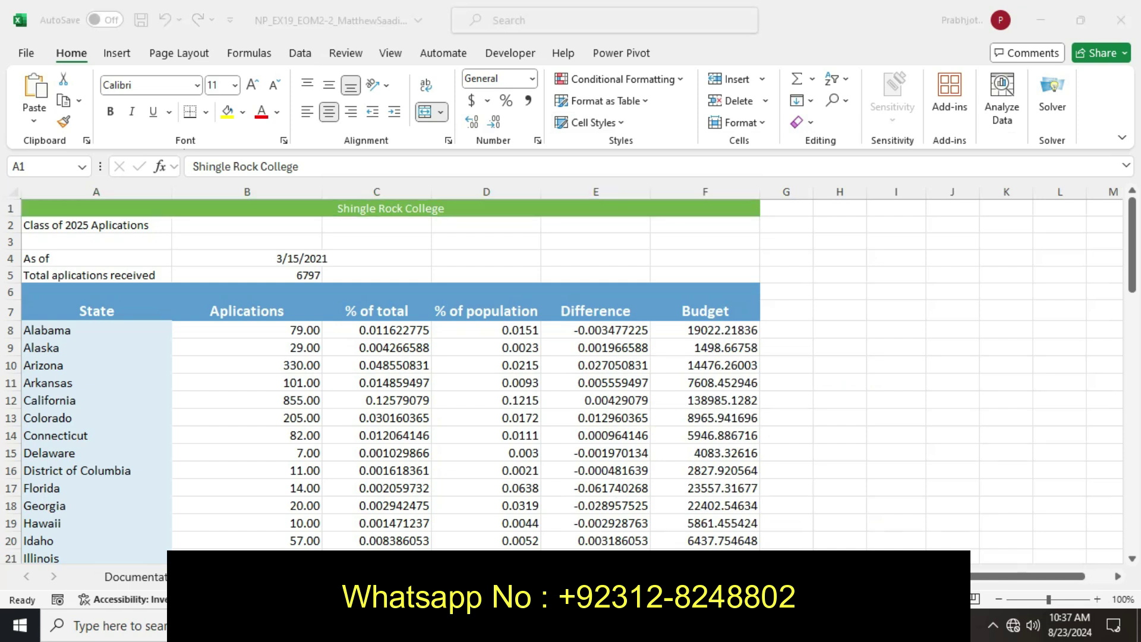
pyautogui.hotkey('alt', 'Tab')
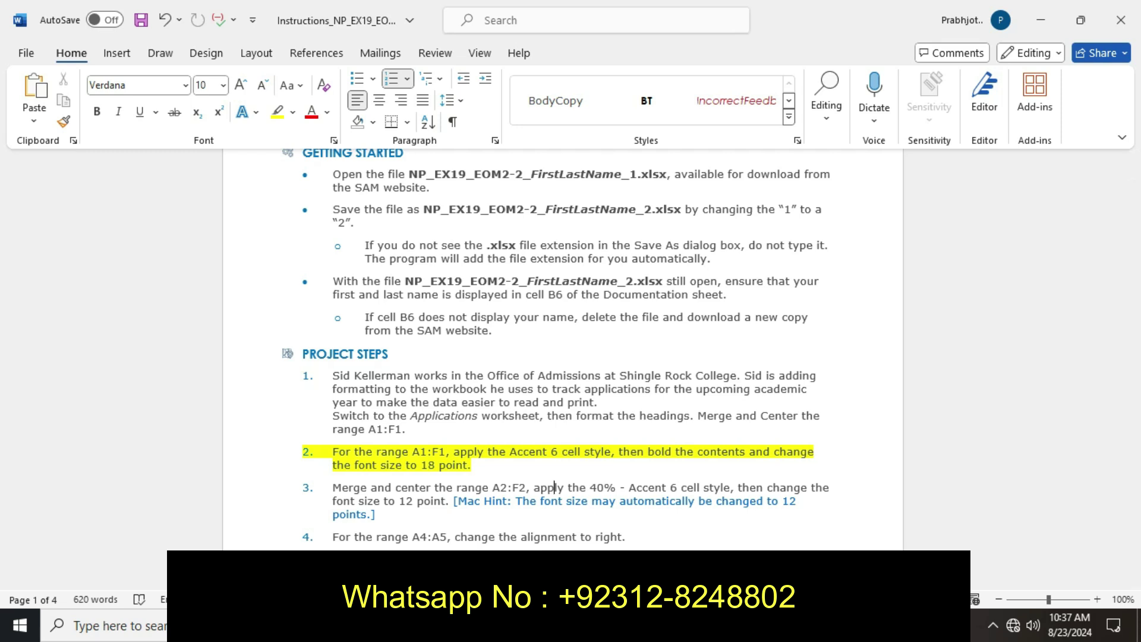
pyautogui.hotkey('alt', 'Tab')
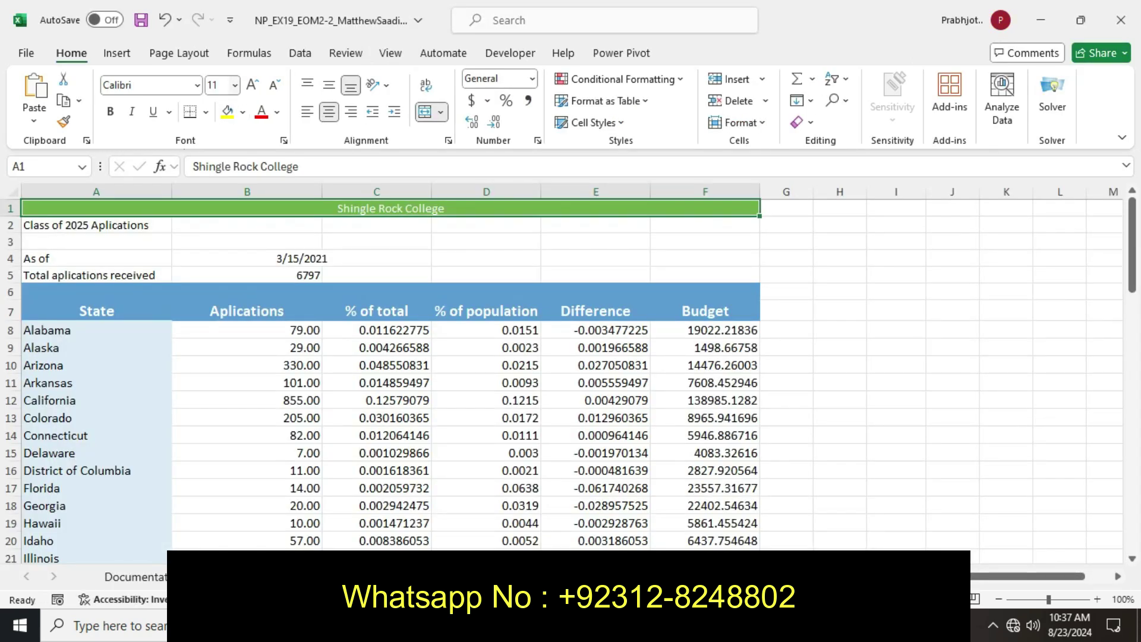
pyautogui.click(235, 85)
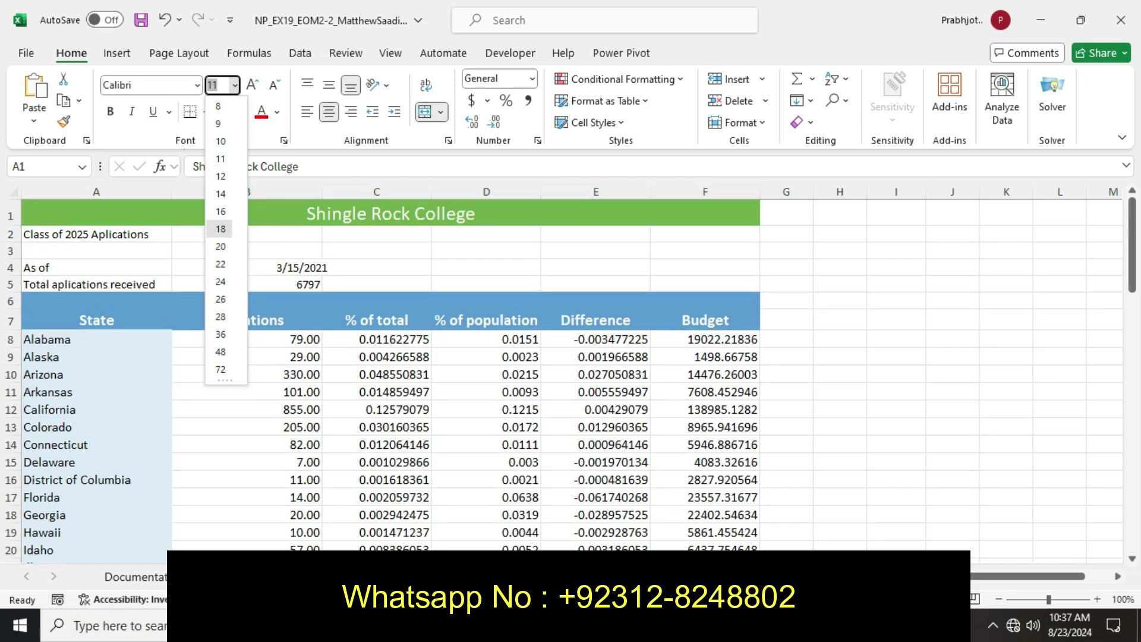
pyautogui.click(221, 229)
# In Word, move the yellow highlight from step 2 to step 3.
pyautogui.hotkey('alt', 'Tab')
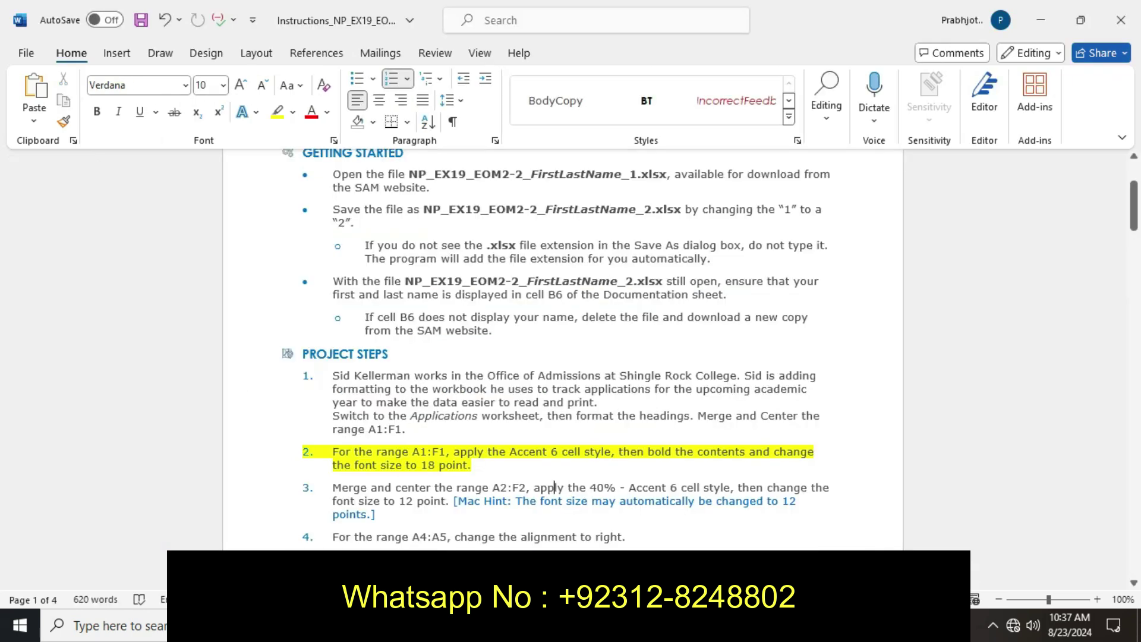
pyautogui.hotkey('ctrl', 'z')
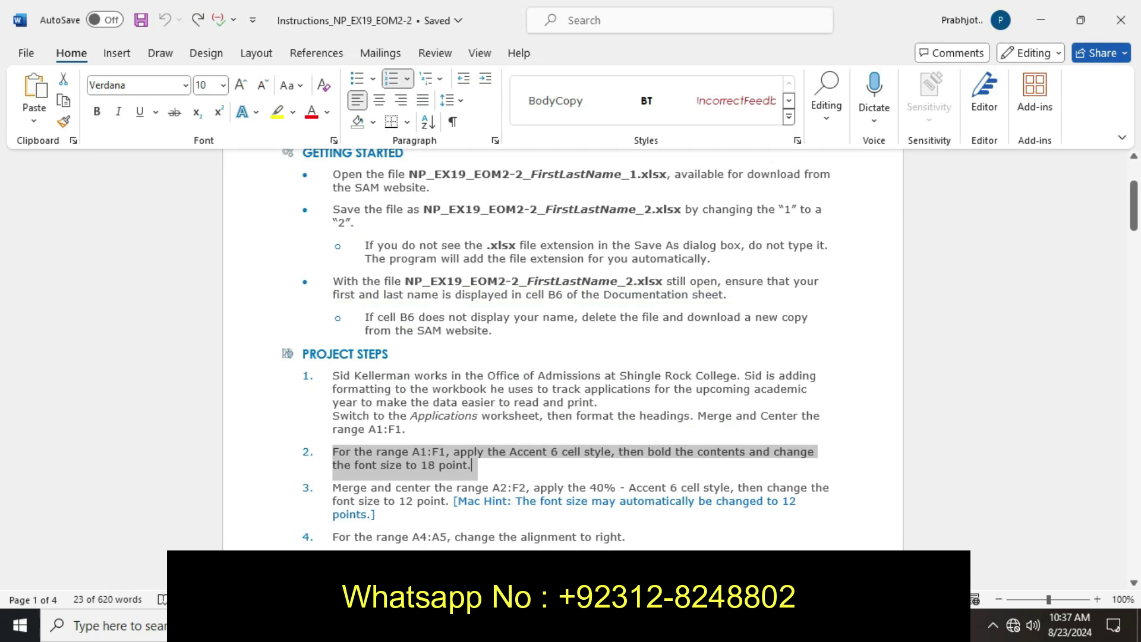
pyautogui.press('Right')
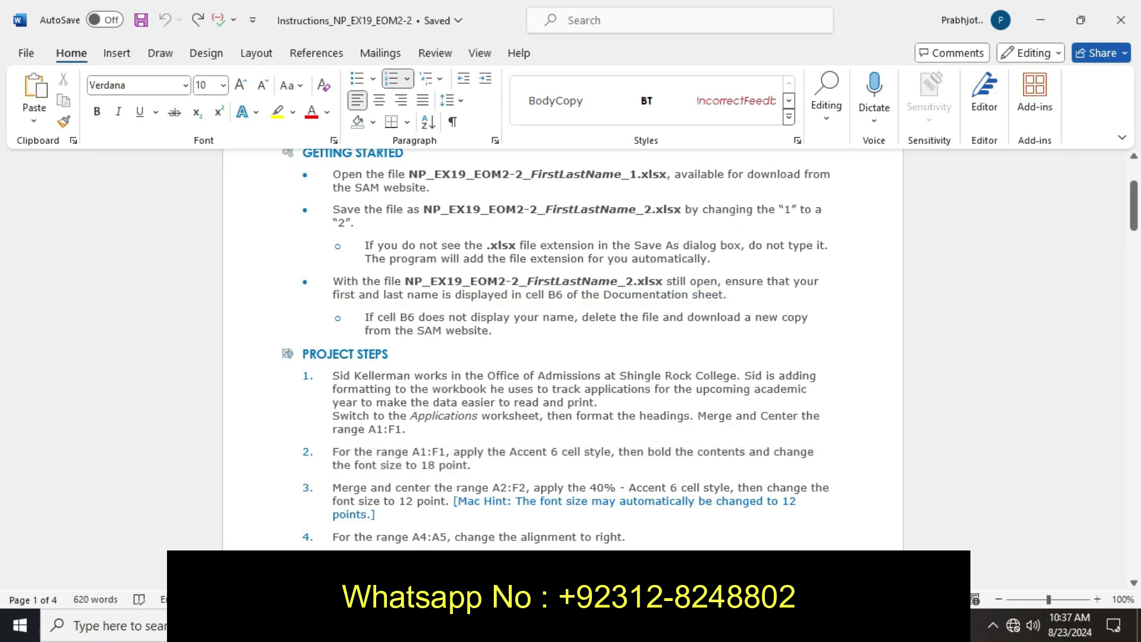
pyautogui.moveTo(332, 487); pyautogui.dragTo(381, 514)
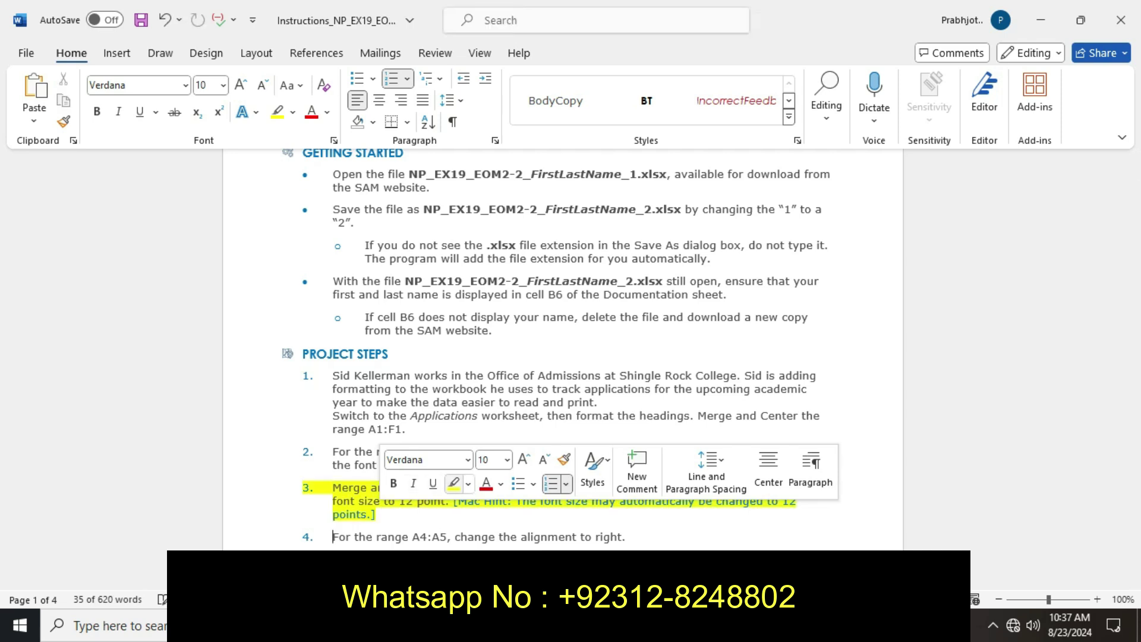
pyautogui.click(453, 483)
pyautogui.click(448, 536)
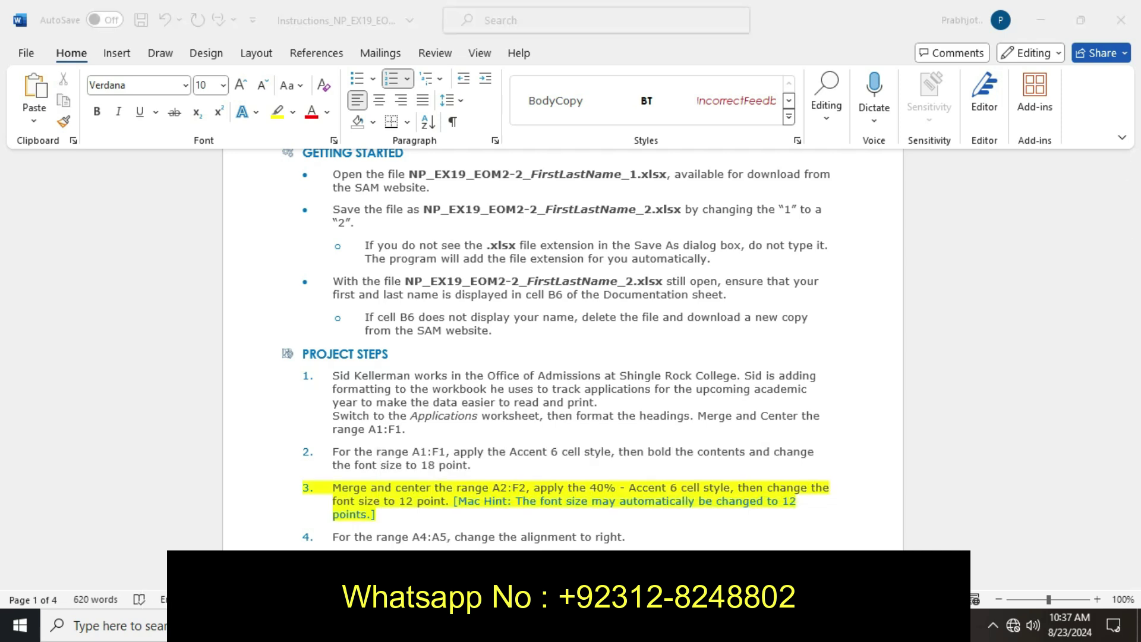
pyautogui.hotkey('alt', 'Tab')
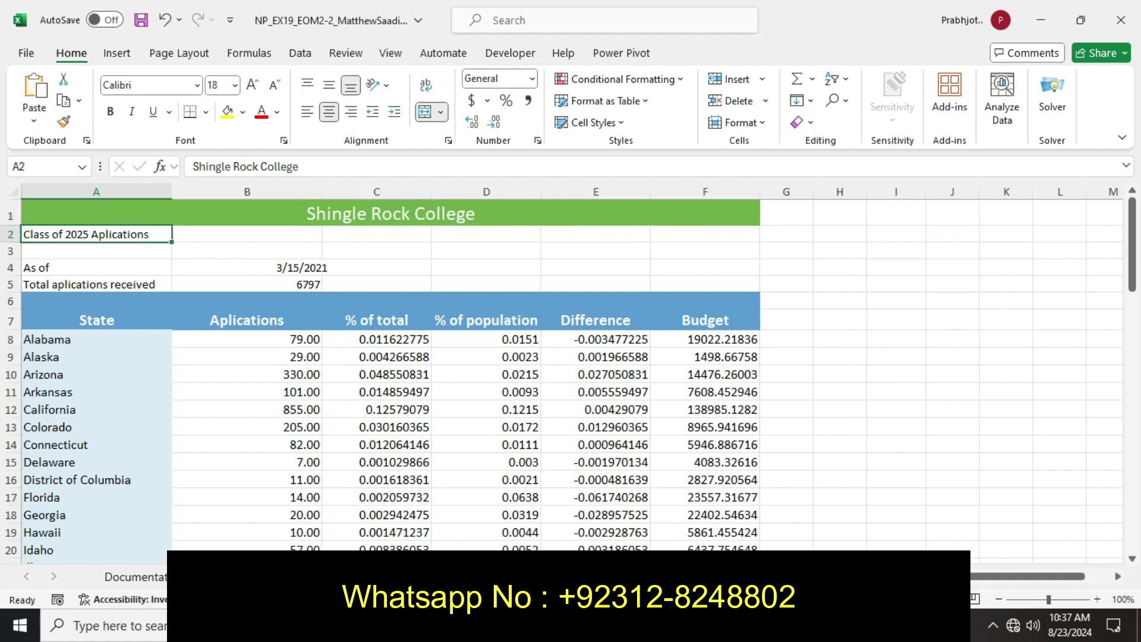
# Apply the 40% - Accent6 cell style to A2:F2 and merge and center it.
pyautogui.moveTo(95, 234)
pyautogui.mouseDown()
pyautogui.moveTo(386, 251)
pyautogui.moveTo(707, 234)
pyautogui.mouseUp()
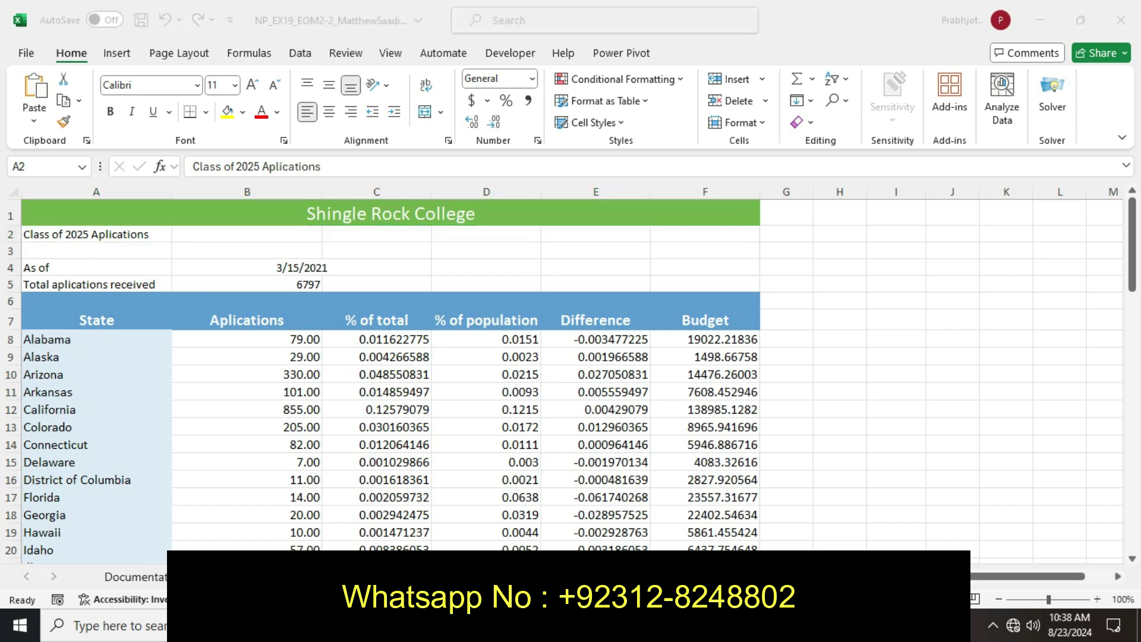
pyautogui.hotkey('alt', 'Tab')
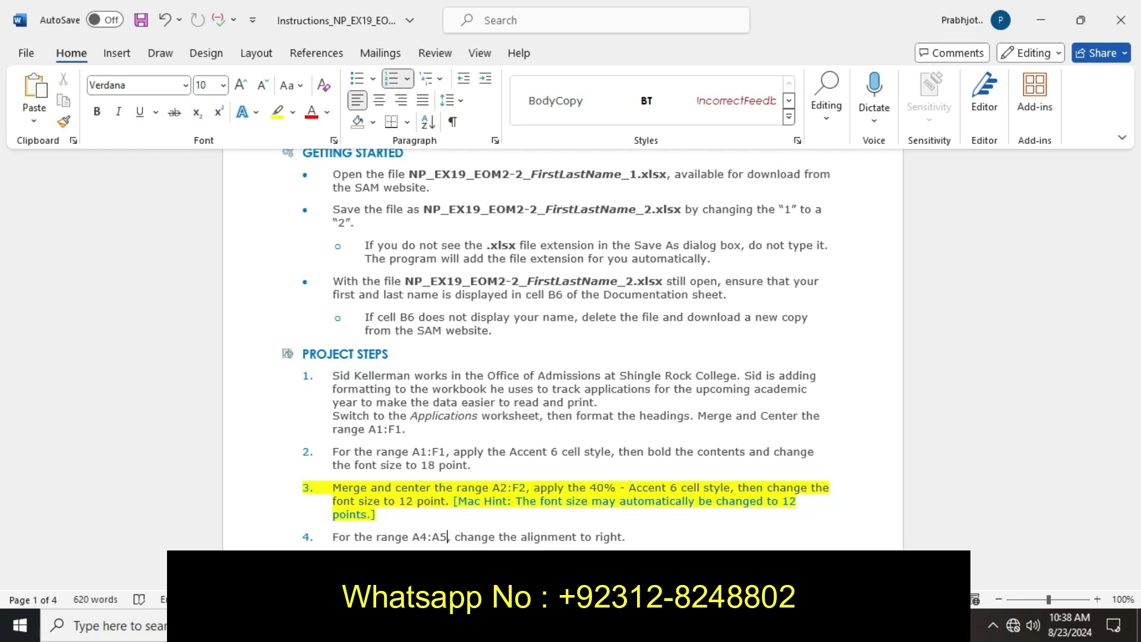
pyautogui.hotkey('alt', 'Tab')
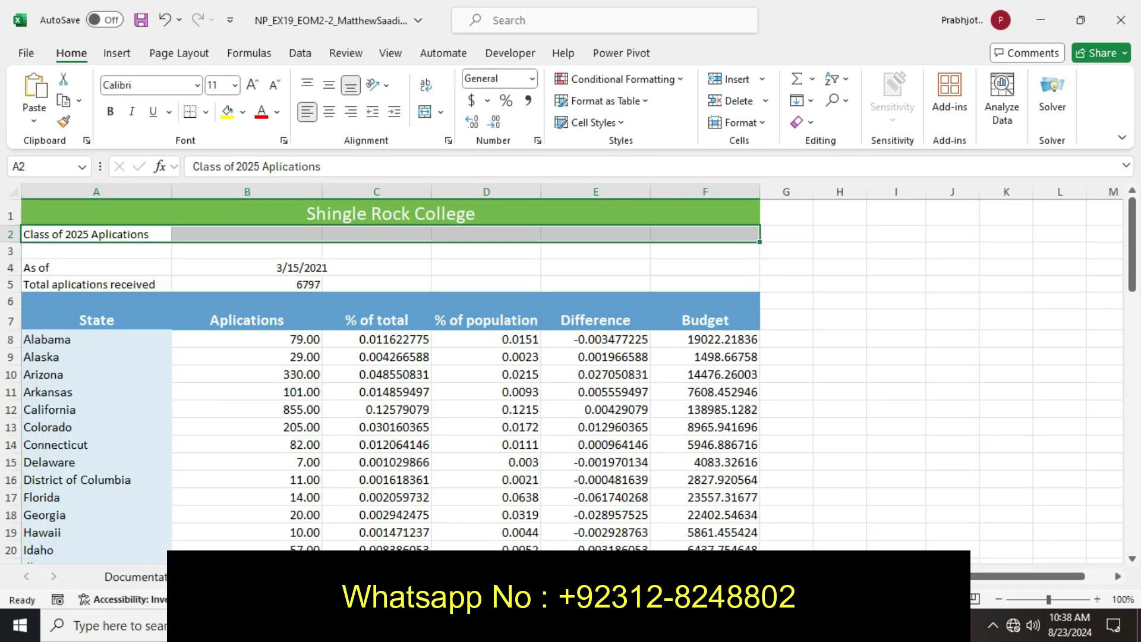
pyautogui.click(591, 122)
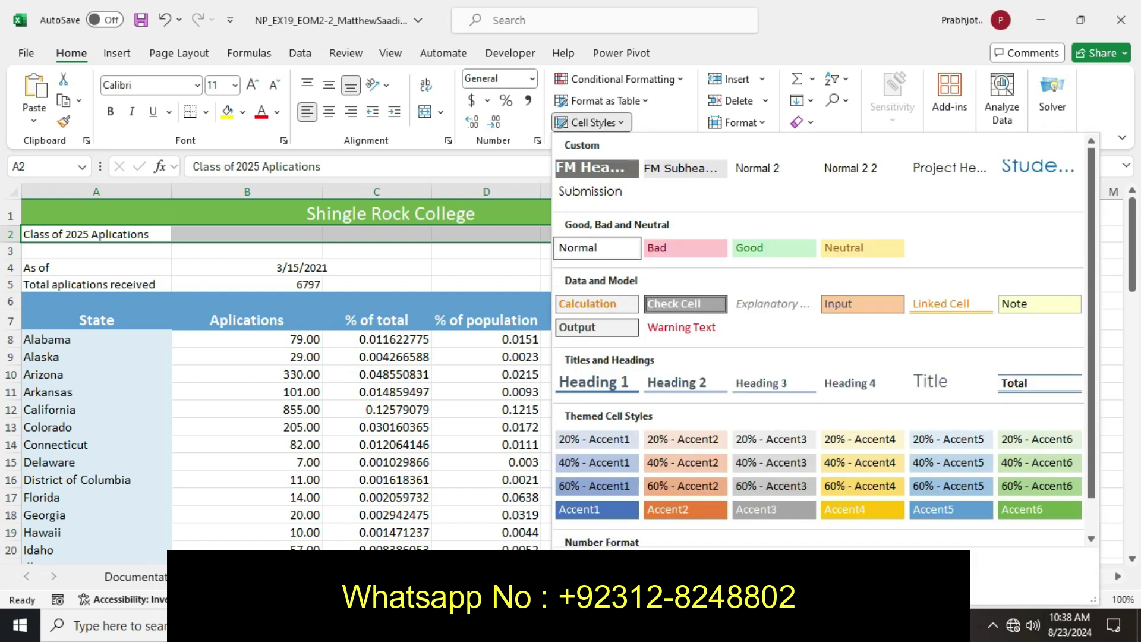
pyautogui.click(1039, 463)
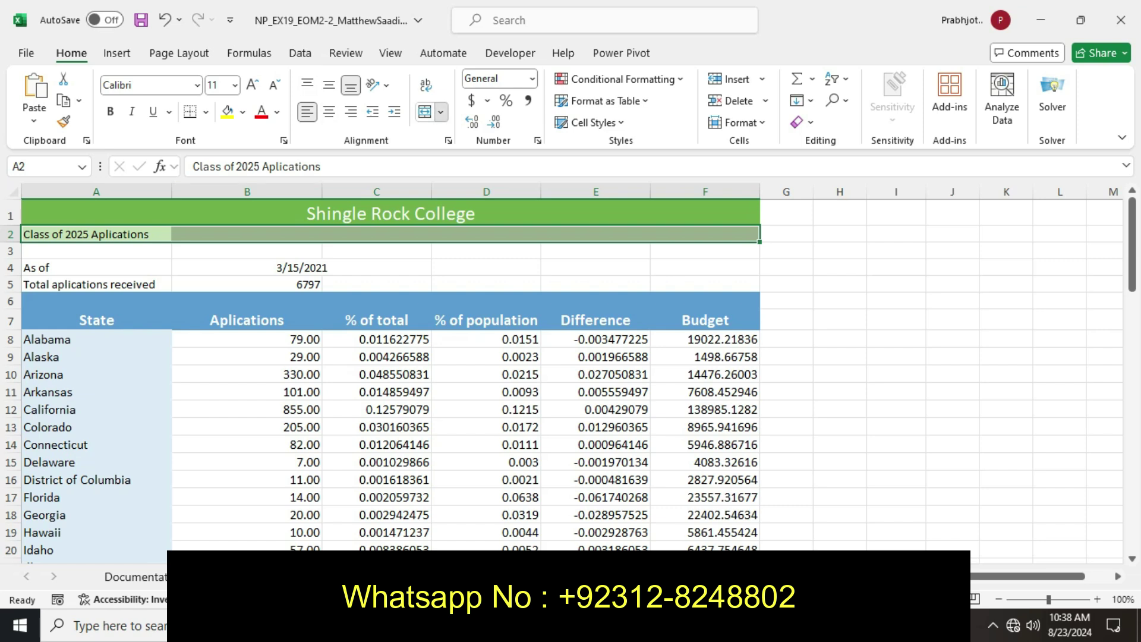
pyautogui.click(440, 112)
pyautogui.click(483, 135)
# Set the A2:F2 subtitle's font size to 12 pt.
pyautogui.hotkey('alt', 'Tab')
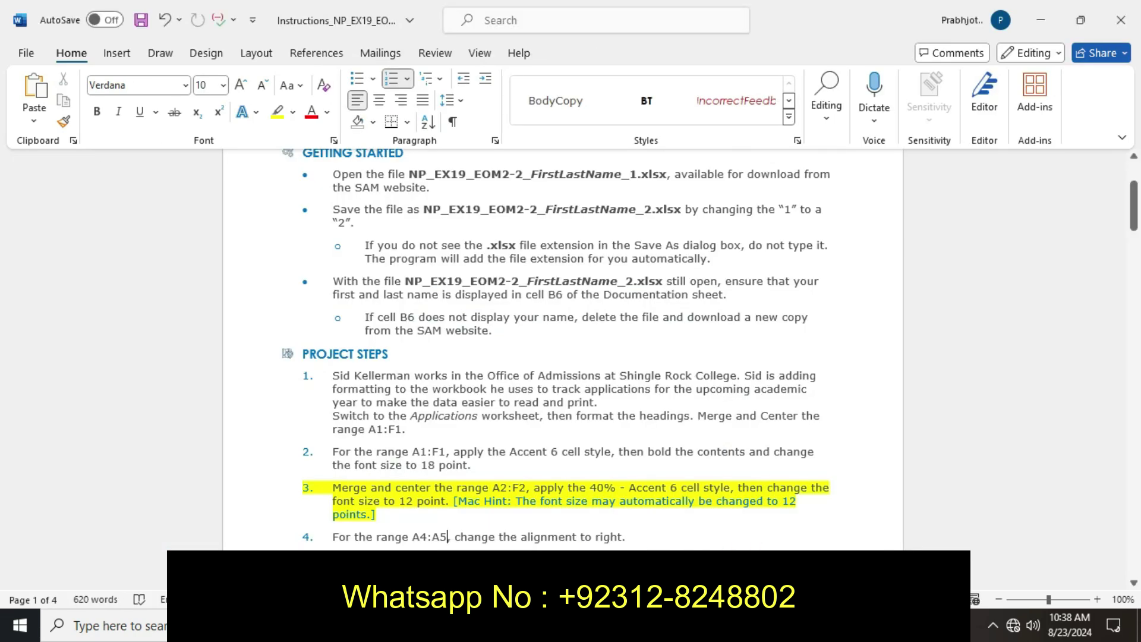
pyautogui.hotkey('alt', 'Tab')
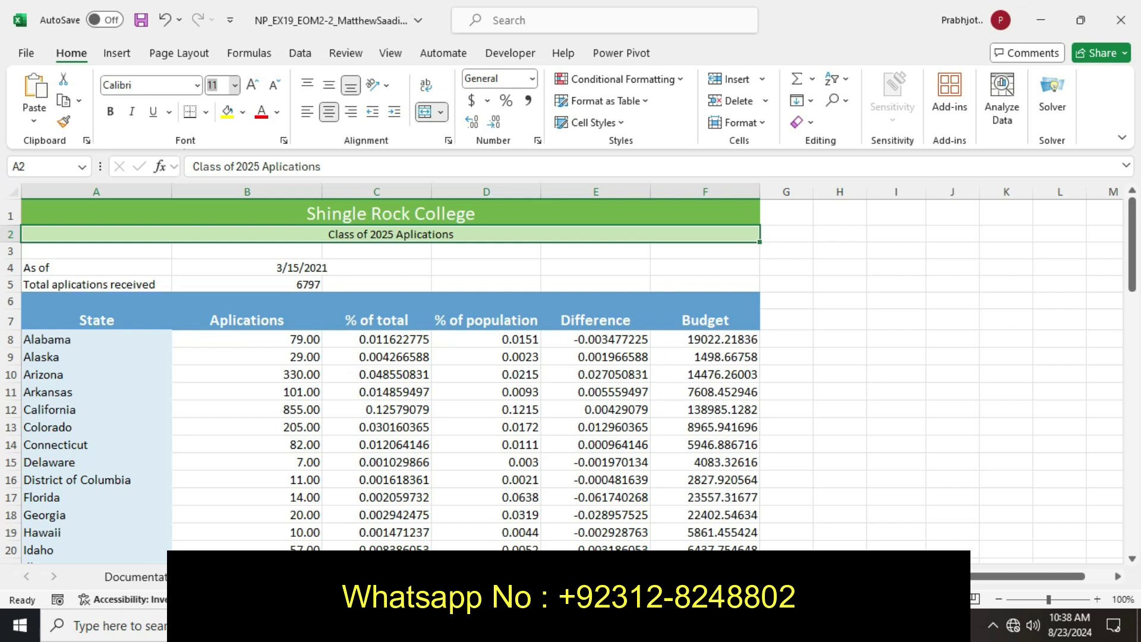
pyautogui.click(234, 85)
pyautogui.click(220, 177)
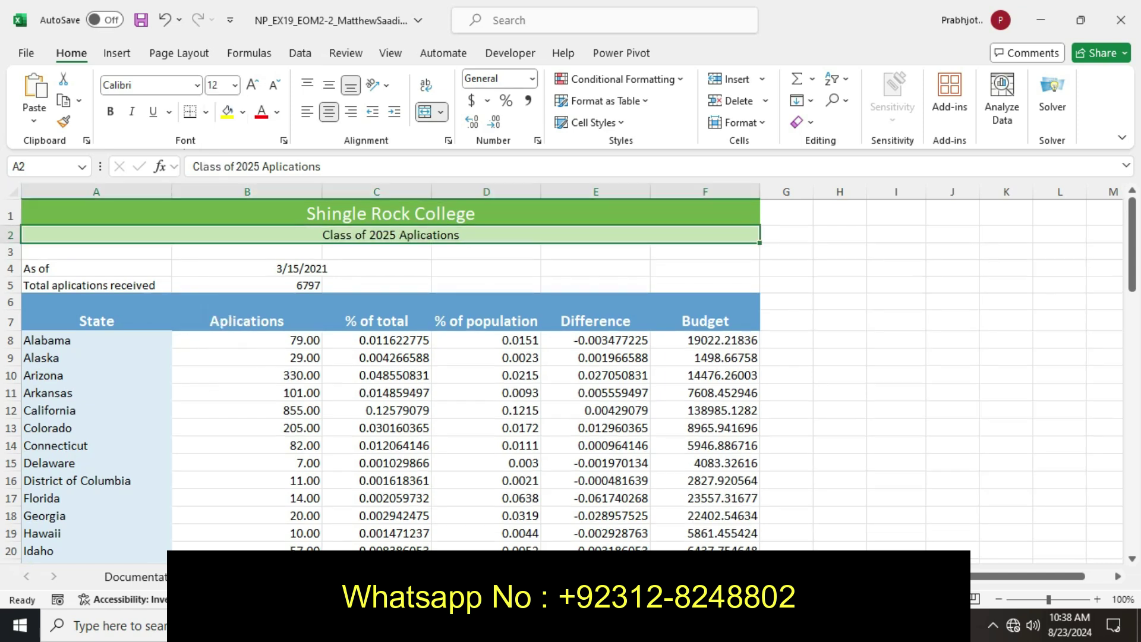
pyautogui.hotkey('alt', 'Tab')
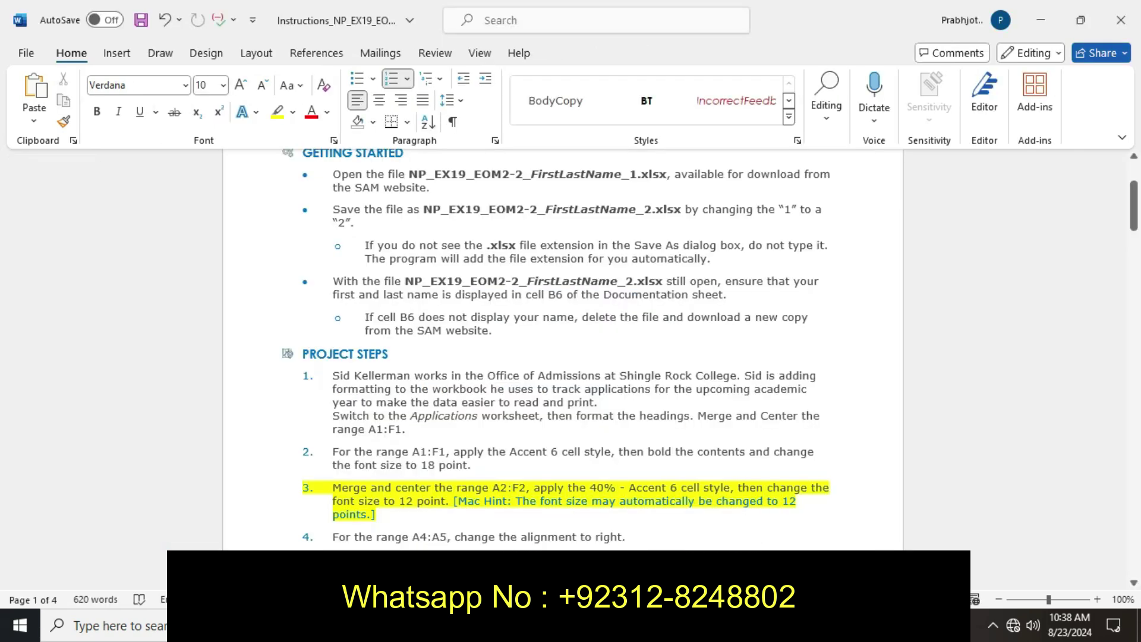
# In Word, highlight project step 4 in yellow.
pyautogui.click(592, 501)
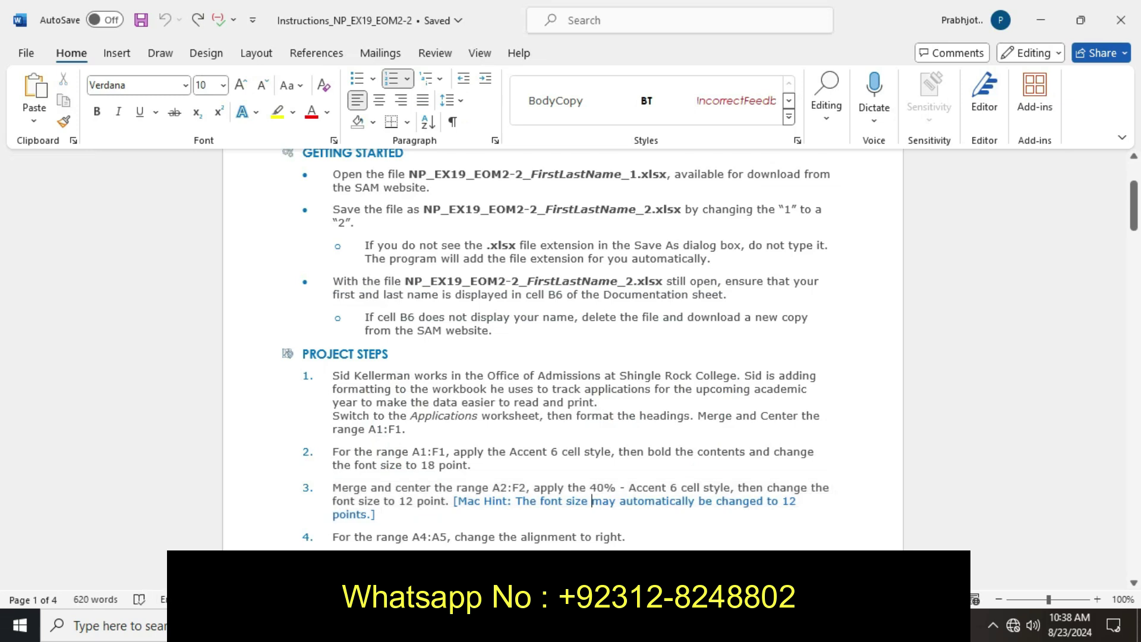
pyautogui.moveTo(331, 536); pyautogui.dragTo(414, 536)
pyautogui.click(333, 536)
pyautogui.moveTo(332, 537); pyautogui.dragTo(632, 537)
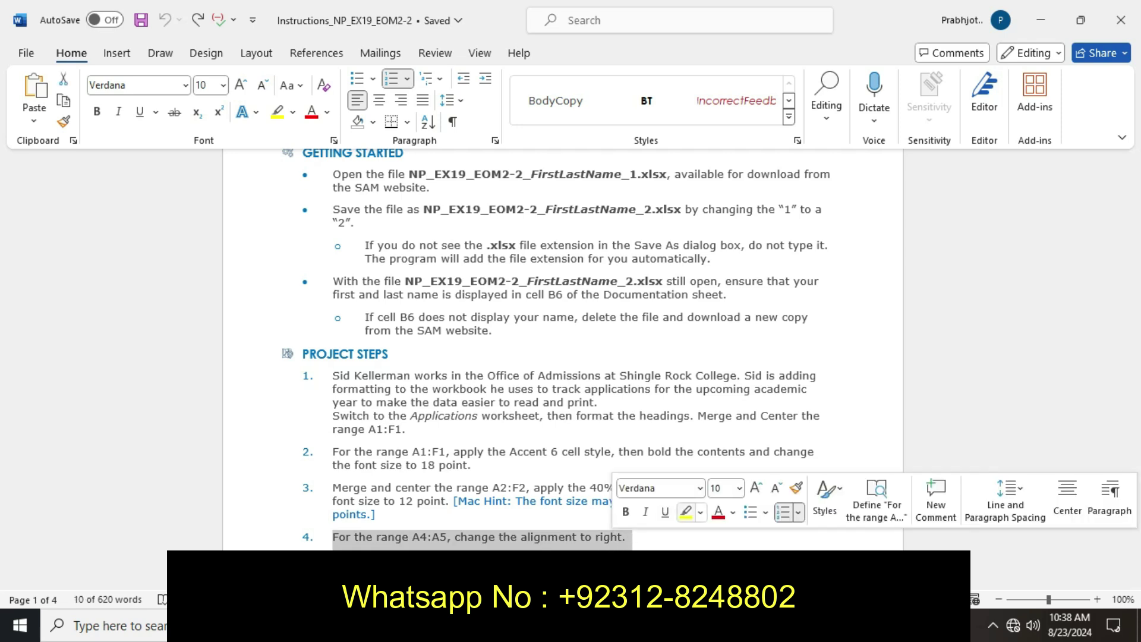
pyautogui.click(685, 511)
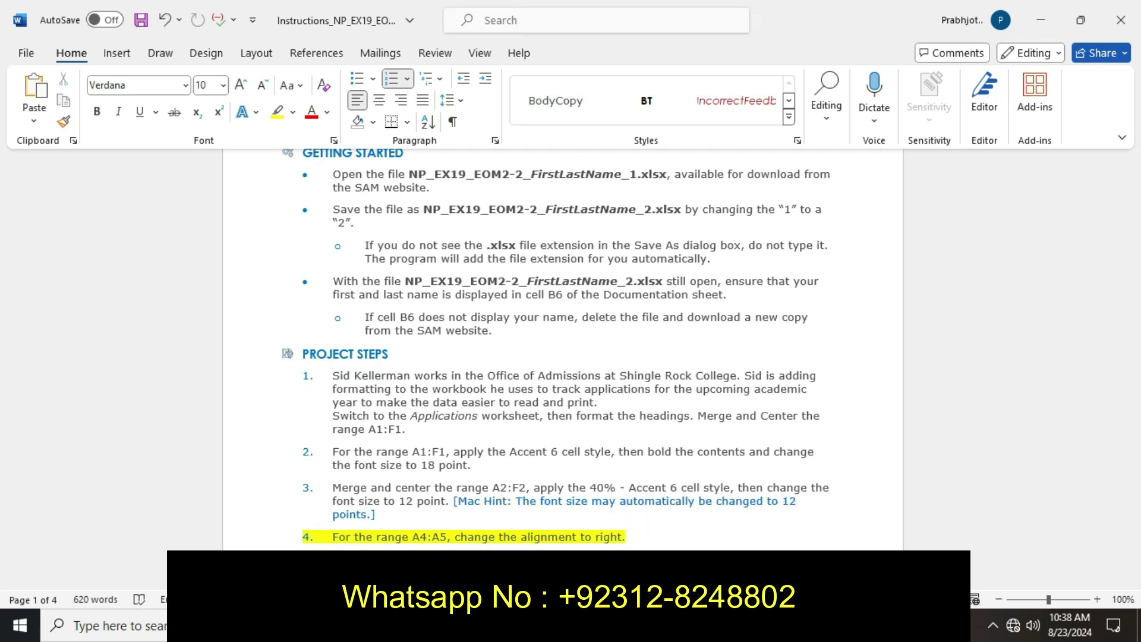
# Right-align the 'As of' and 'Total aplications received' labels in A4:A5.
pyautogui.hotkey('alt', 'Tab')
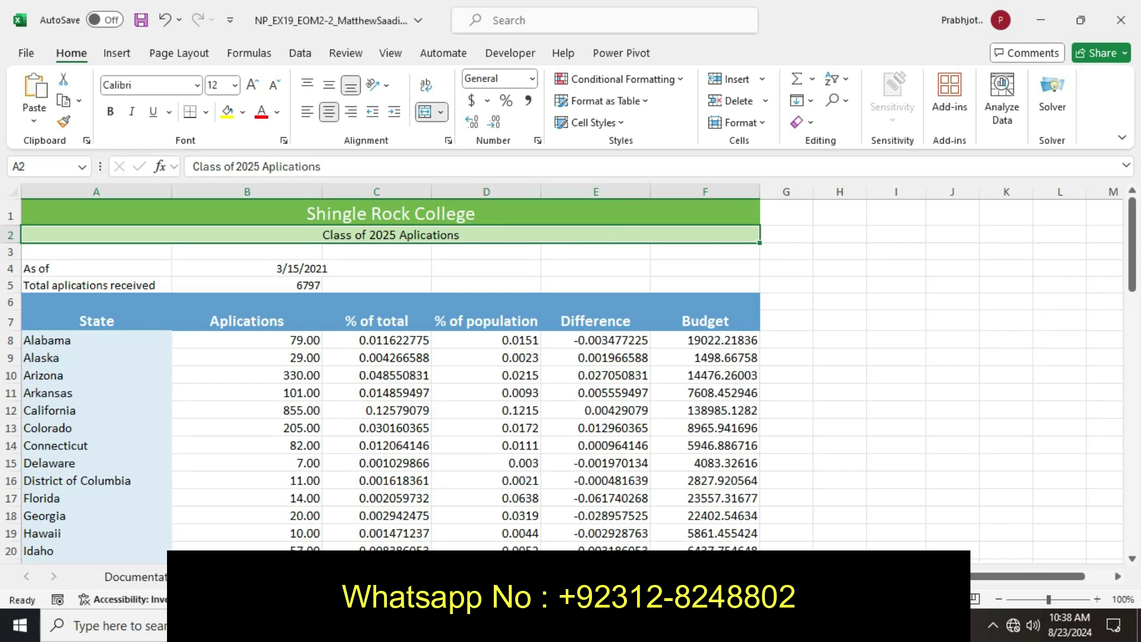
pyautogui.moveTo(95, 268); pyautogui.dragTo(96, 285)
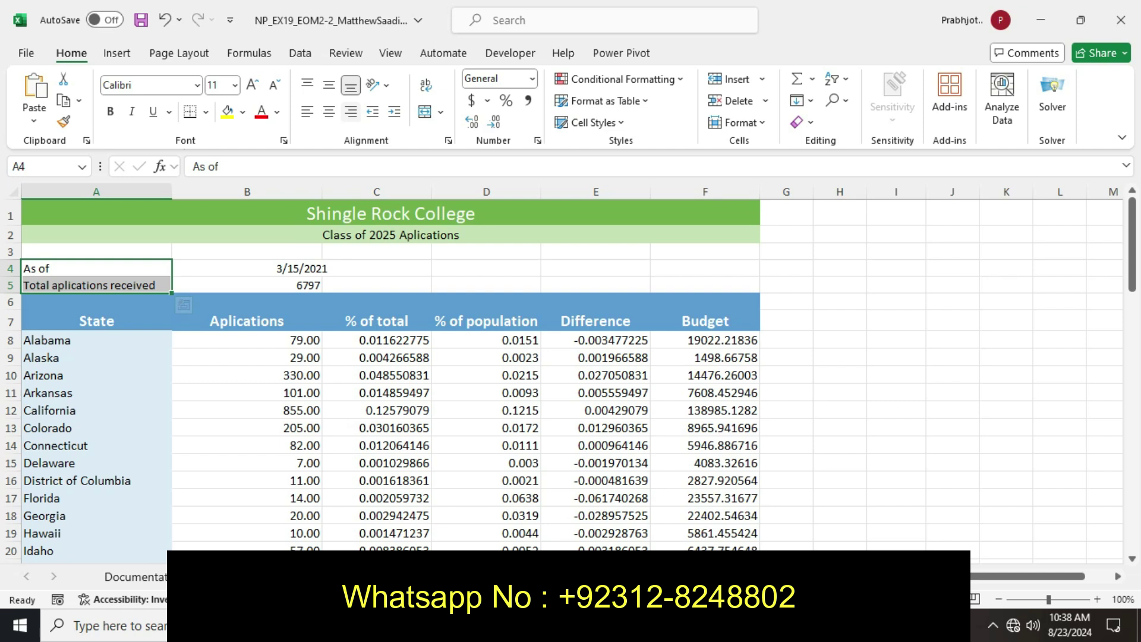
pyautogui.click(351, 111)
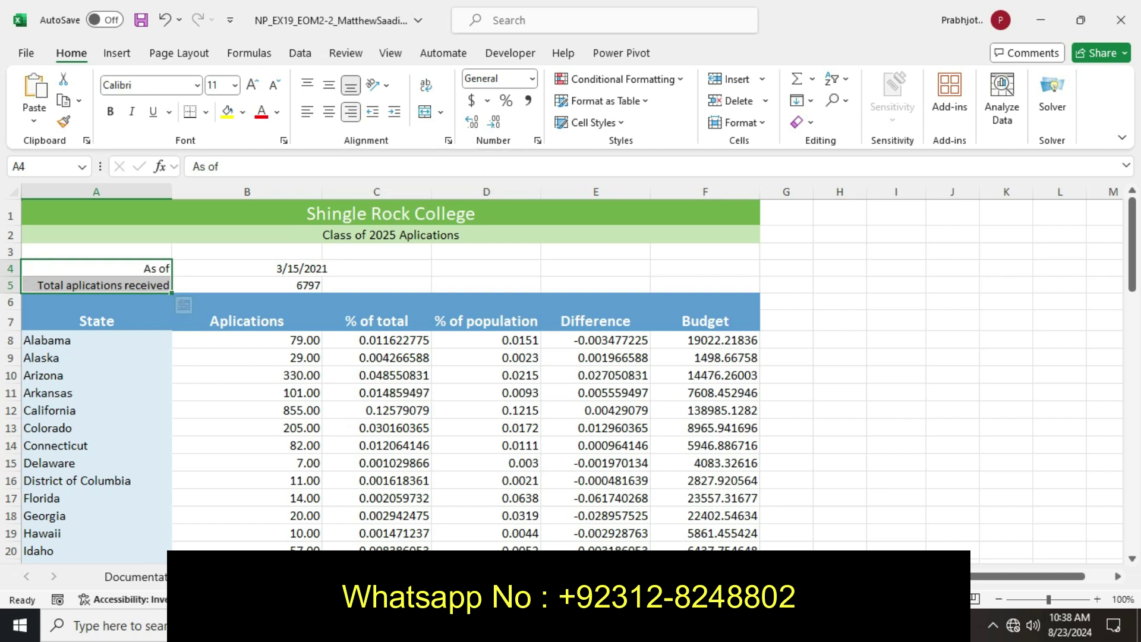
pyautogui.hotkey('alt', 'Tab')
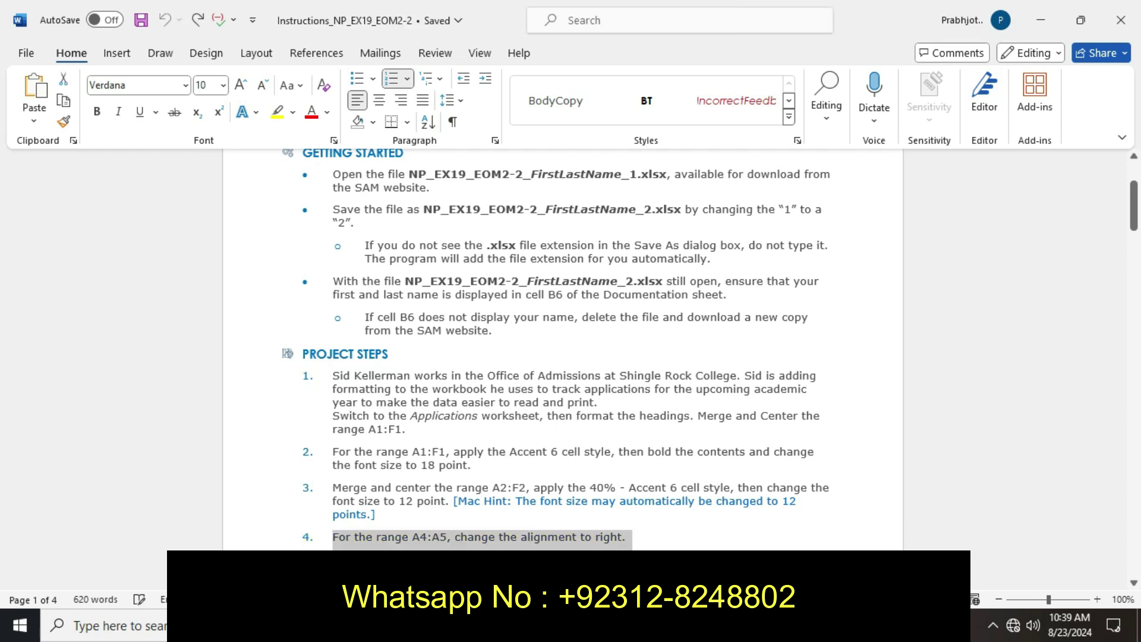
# In Word, remove step 4's highlight and highlight step 5 in yellow.
pyautogui.hotkey('ctrl', 'z')
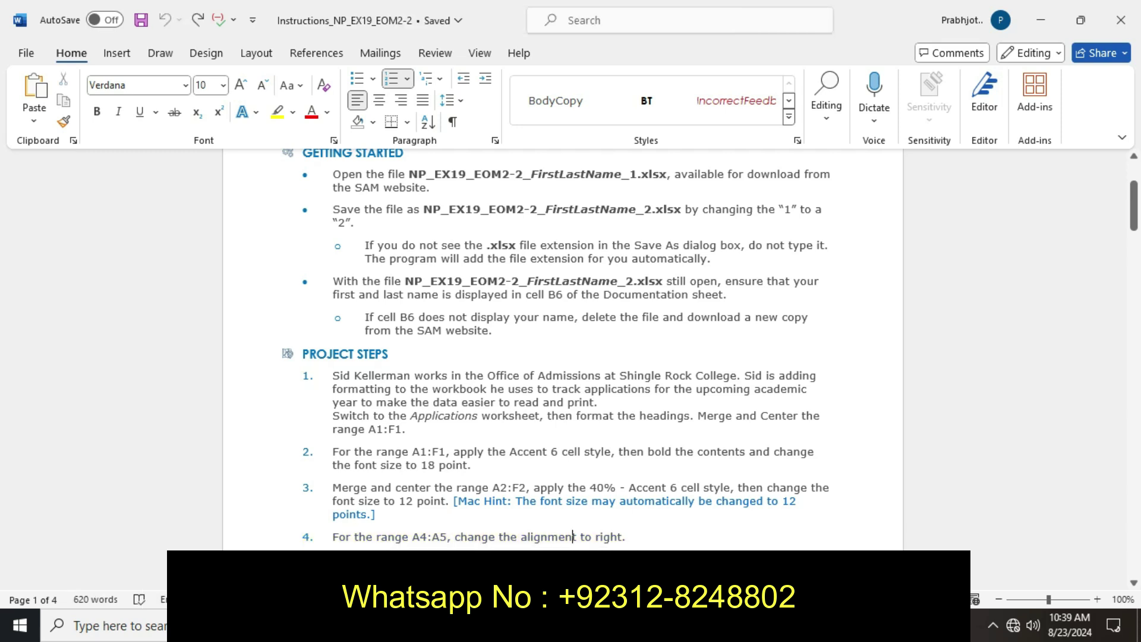
pyautogui.click(1133, 205)
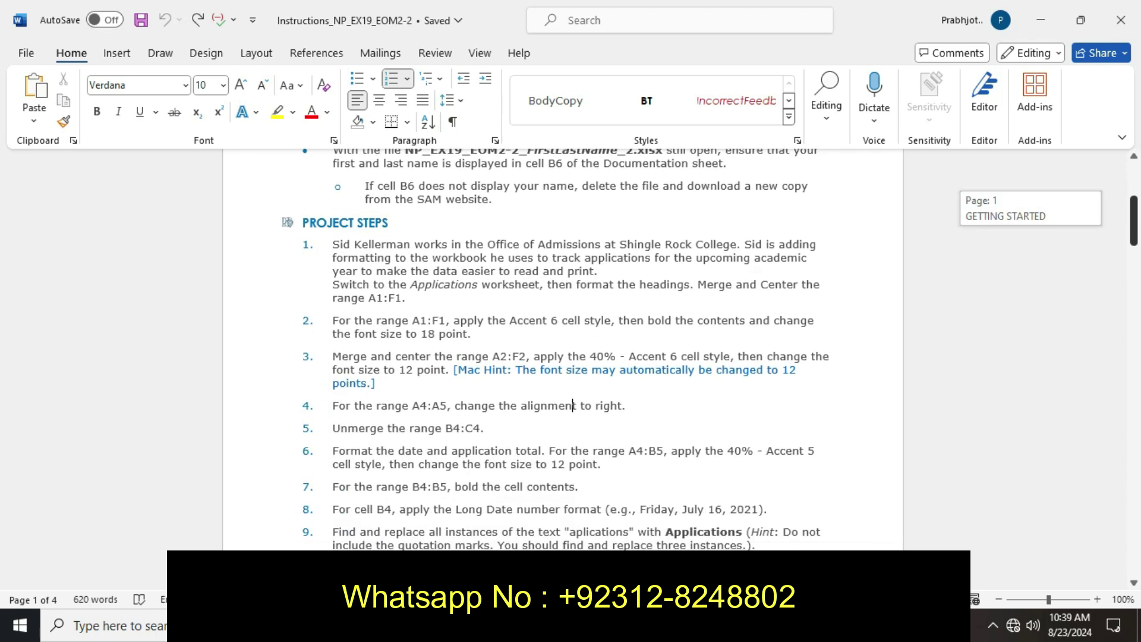
pyautogui.moveTo(1133, 205); pyautogui.dragTo(1133, 222)
pyautogui.click(573, 391)
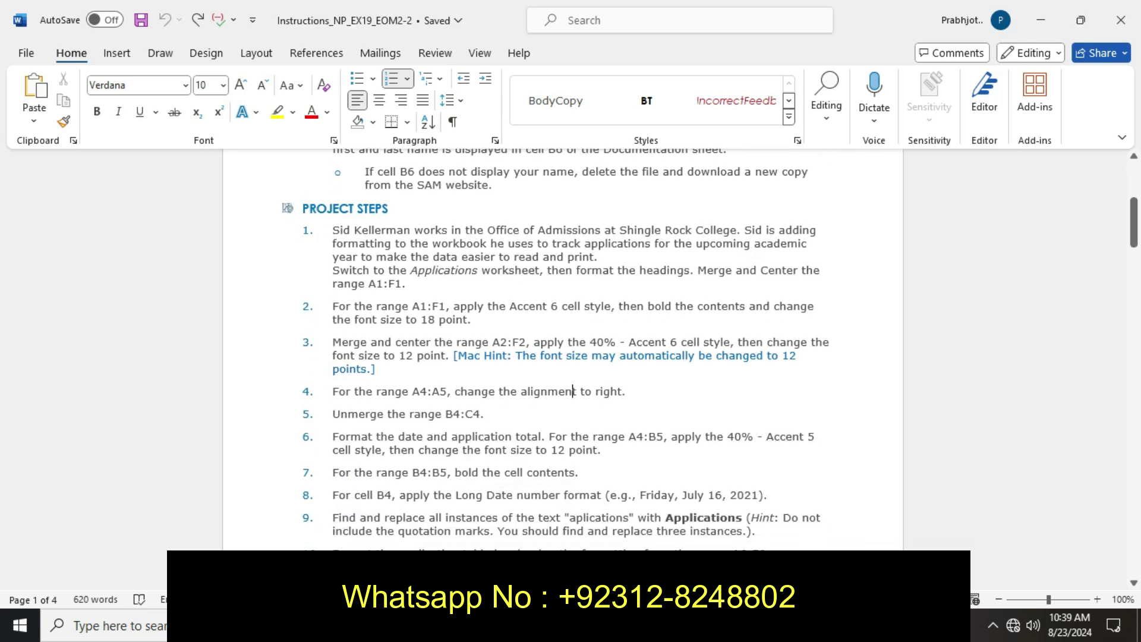
pyautogui.moveTo(332, 414); pyautogui.dragTo(489, 414)
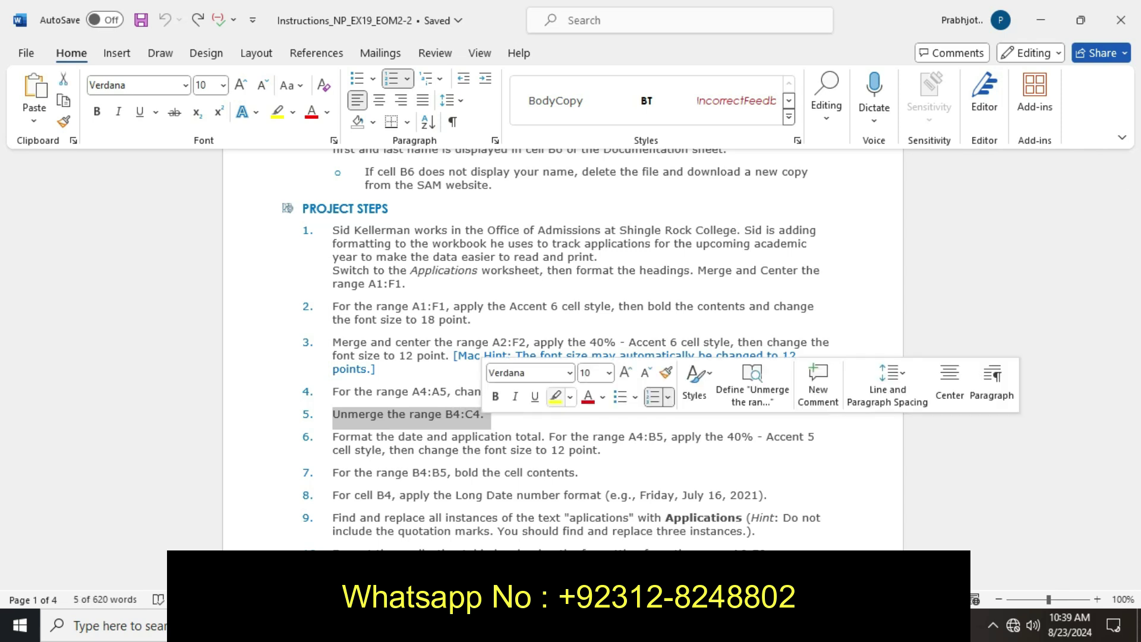
pyautogui.click(555, 397)
pyautogui.click(569, 472)
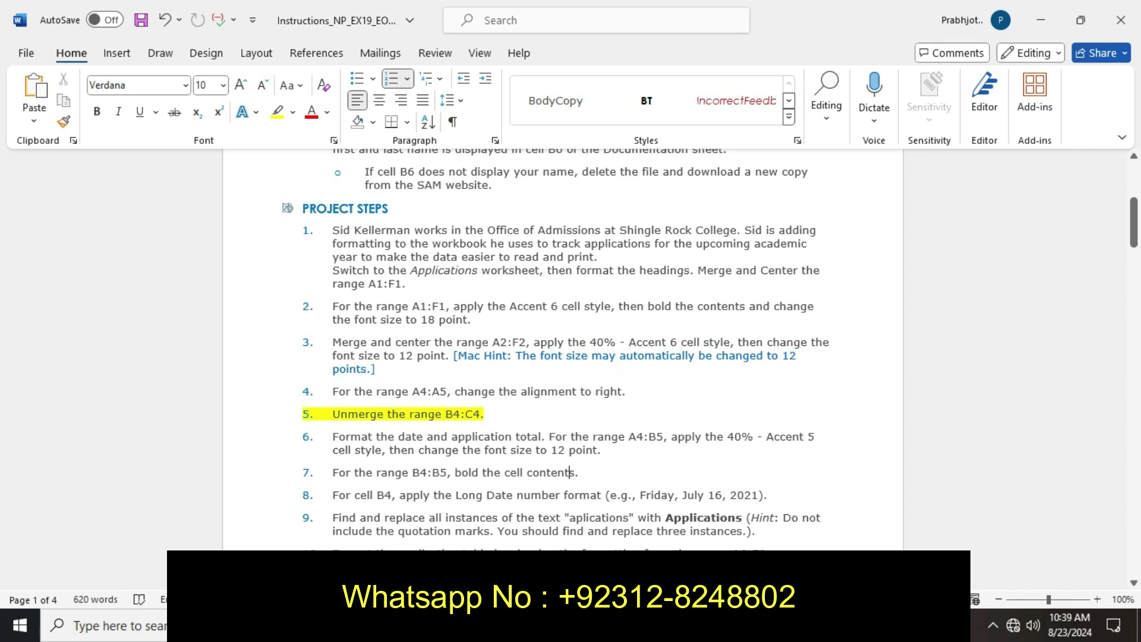
# In Excel, unmerge B4:C4 so the date sits in B4.
pyautogui.hotkey('alt', 'Tab')
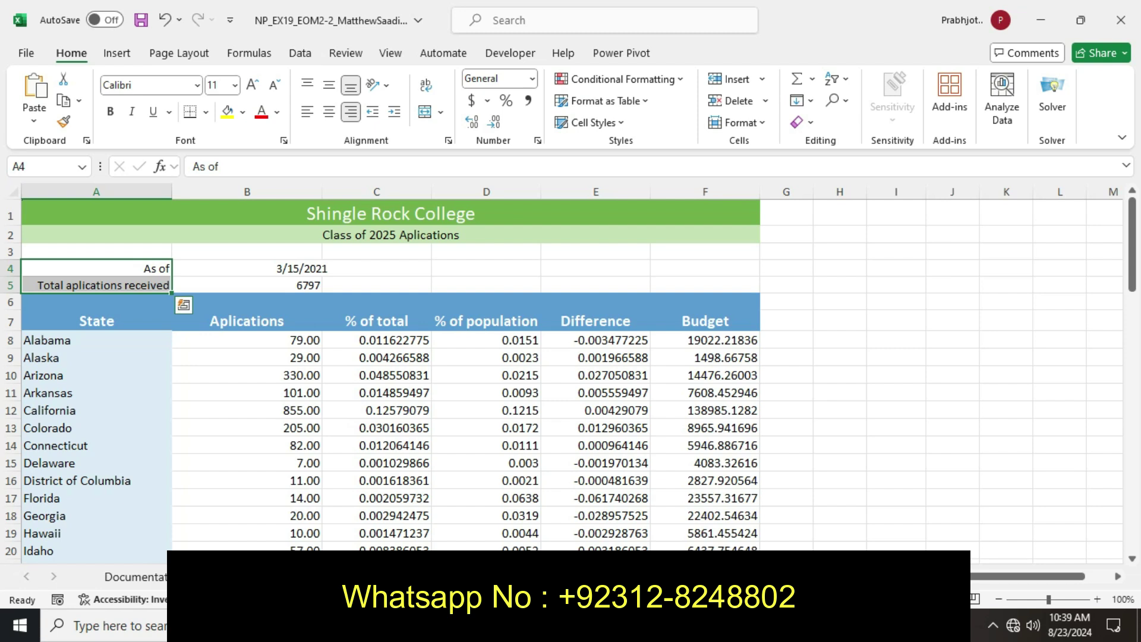
pyautogui.click(301, 268)
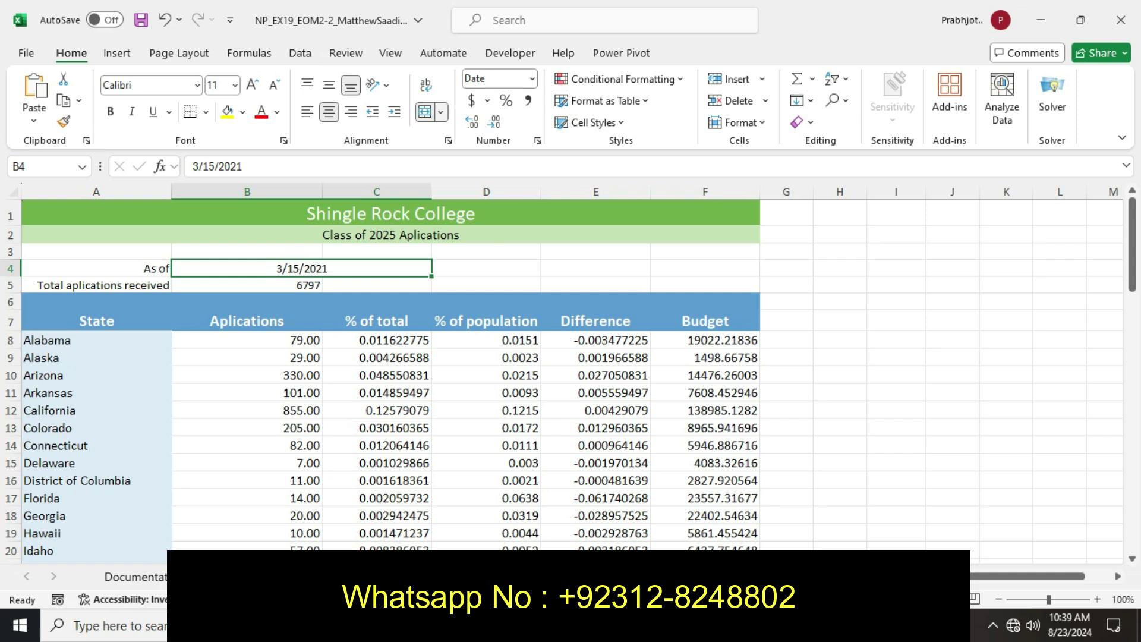
pyautogui.click(440, 112)
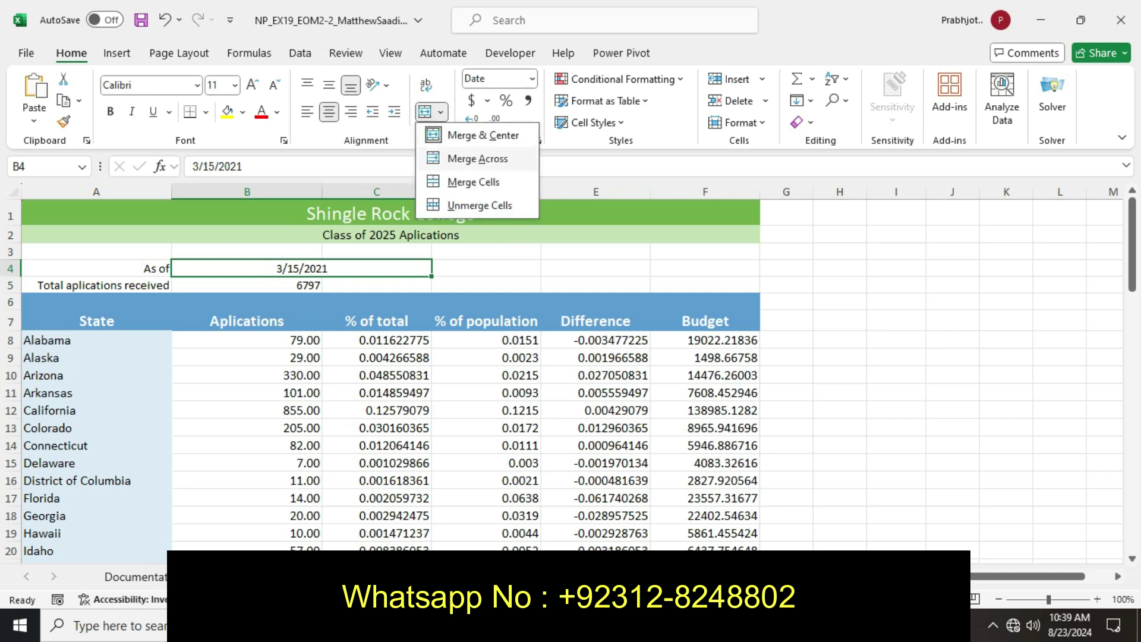
pyautogui.click(479, 205)
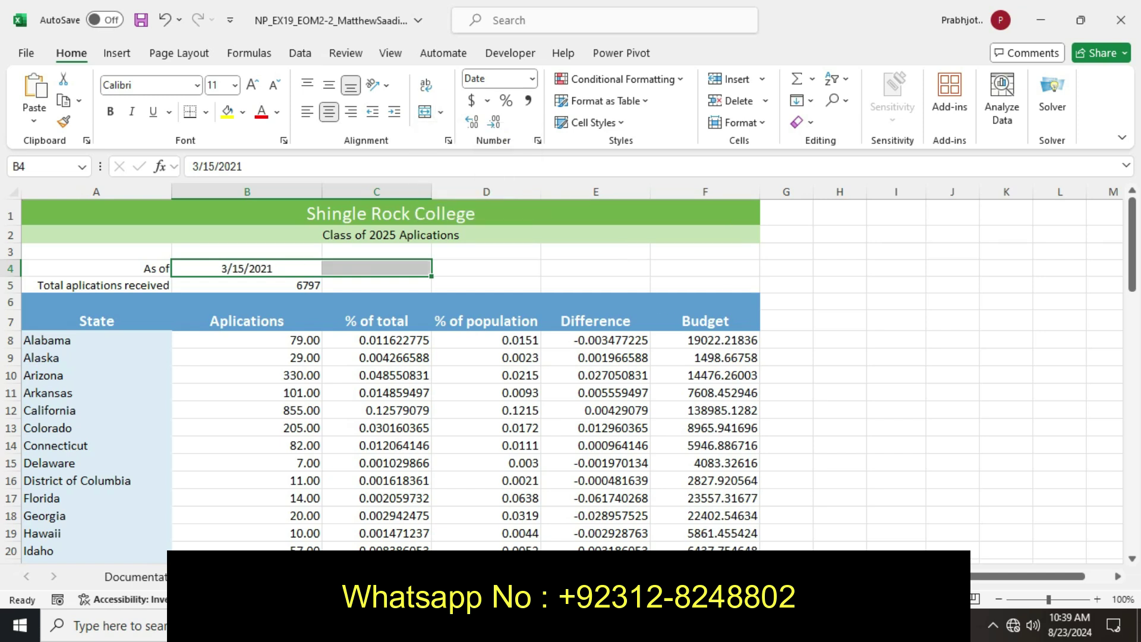
pyautogui.hotkey('alt', 'Tab')
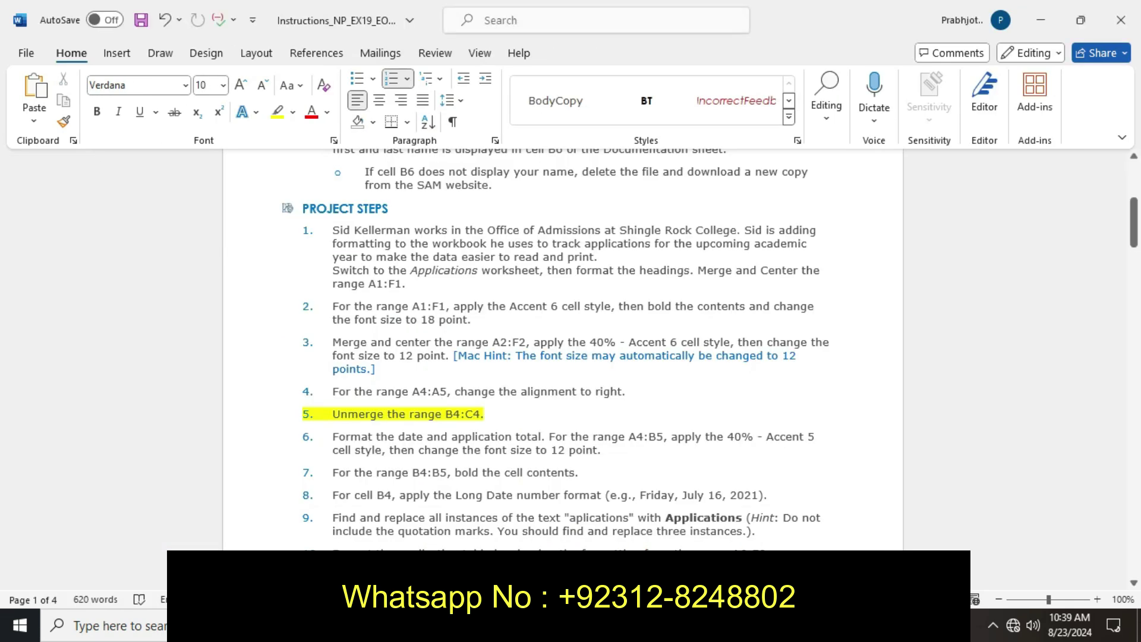
# Remove step 5's yellow highlight and select the text of step 6.
pyautogui.hotkey('ctrl', 'z')
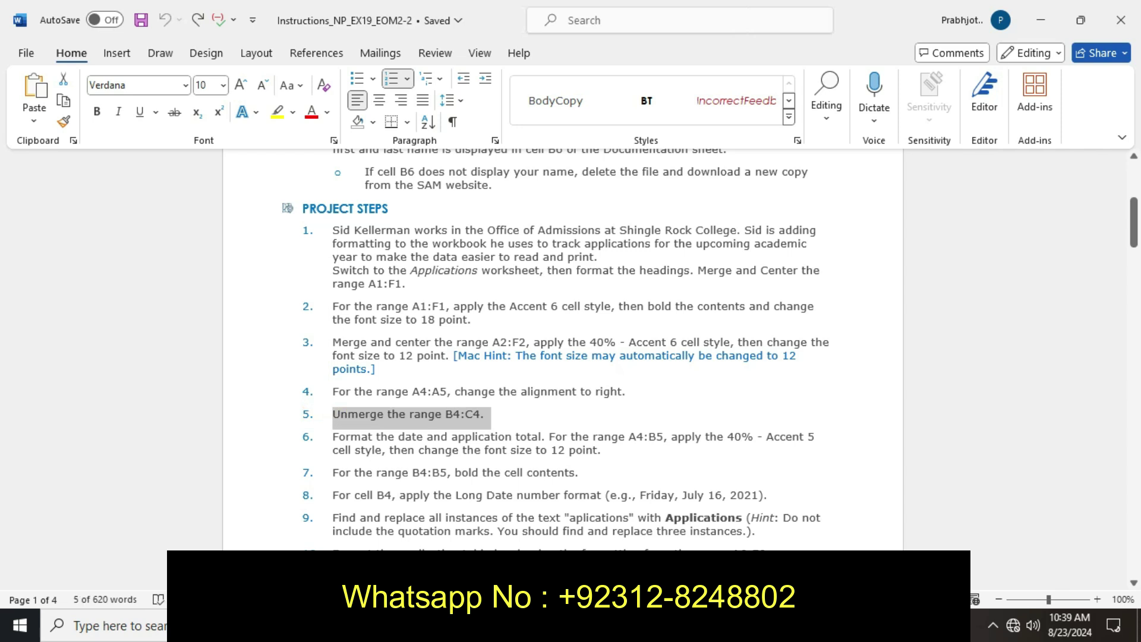
pyautogui.click(608, 550)
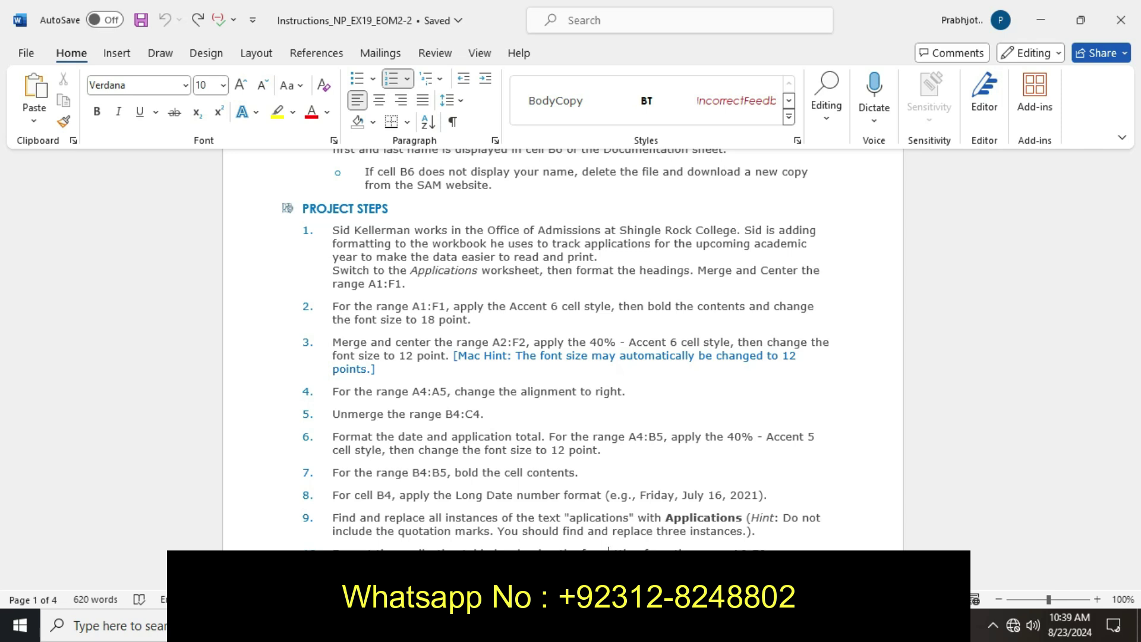
pyautogui.moveTo(332, 436); pyautogui.dragTo(607, 452)
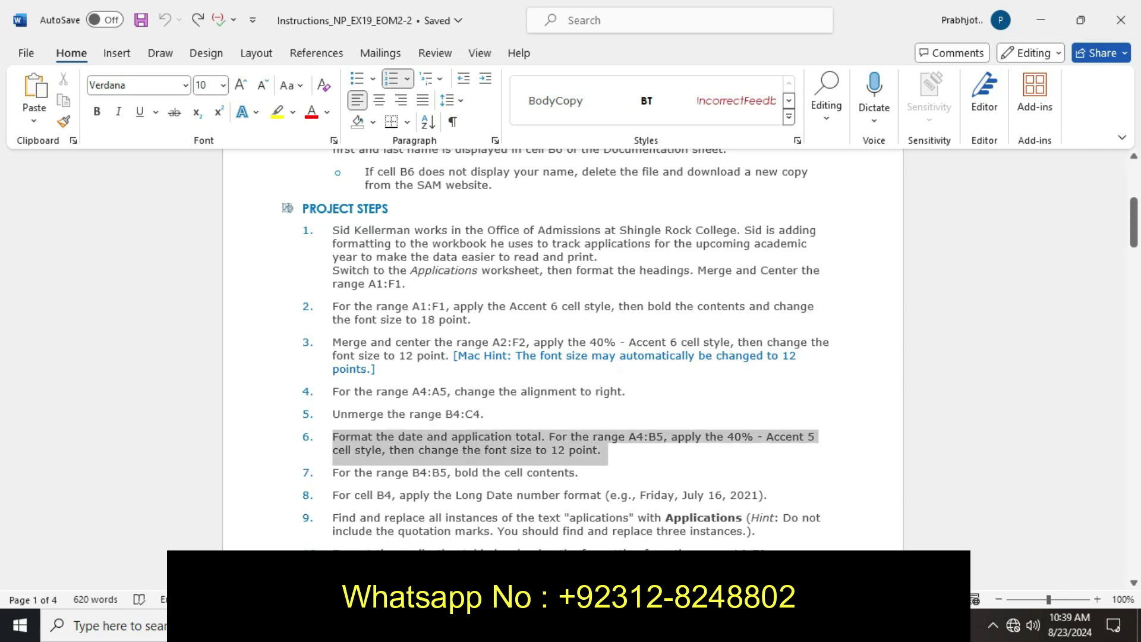
# Highlight step 6, then give Excel's A4:B5 block the 40% - Accent6 cell style.
pyautogui.click(676, 426)
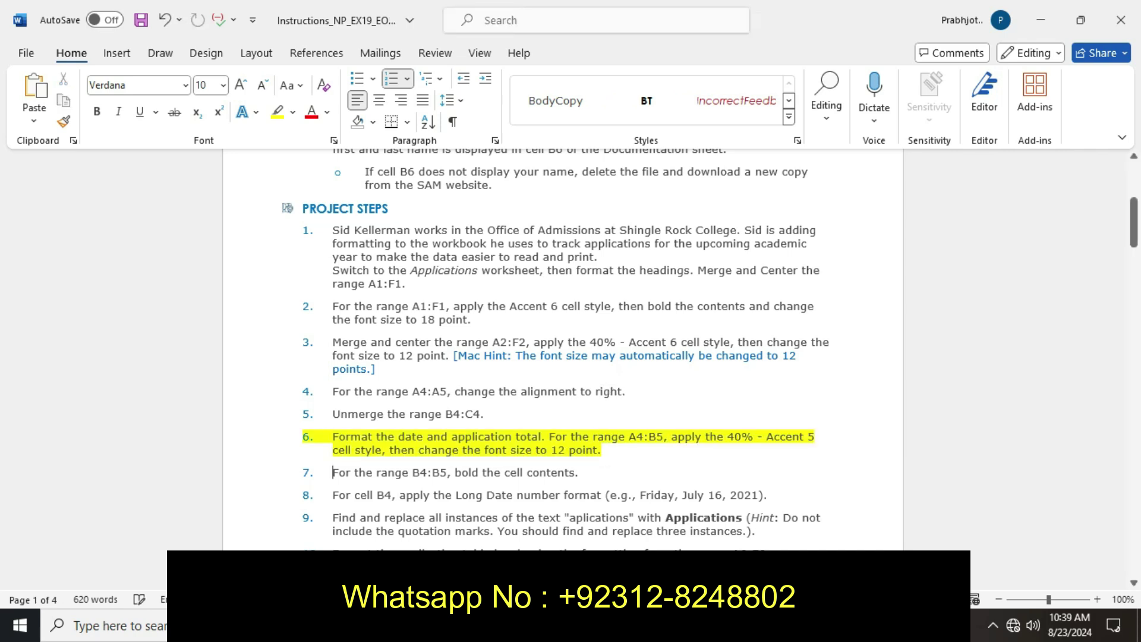
pyautogui.hotkey('alt', 'Tab')
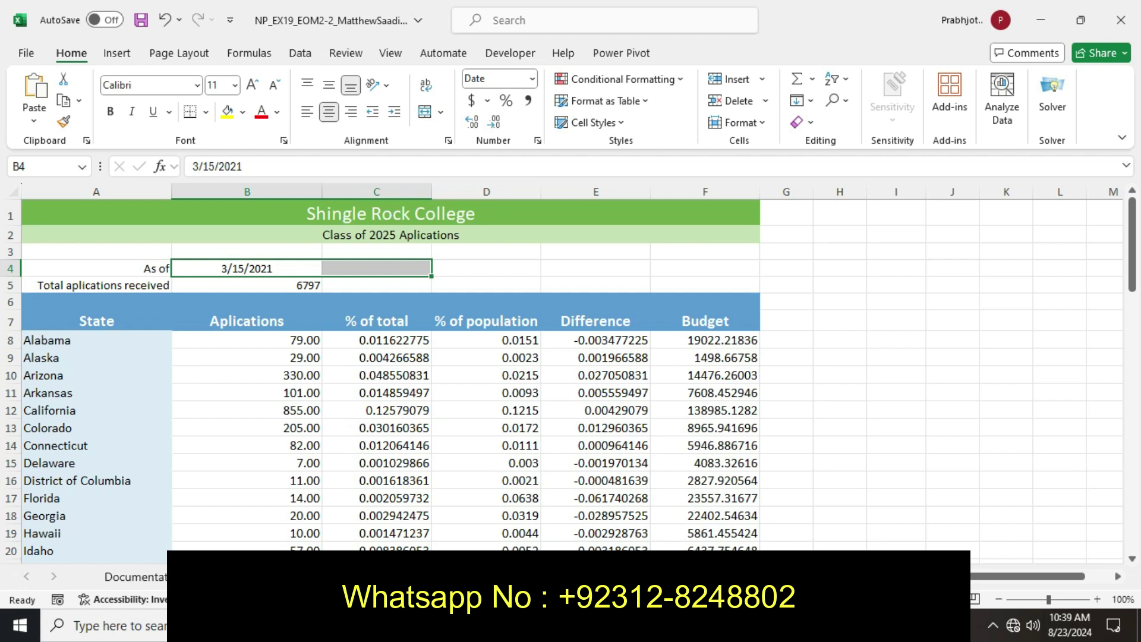
pyautogui.hotkey('shift', 'Left')
pyautogui.hotkey('shift', 'Down')
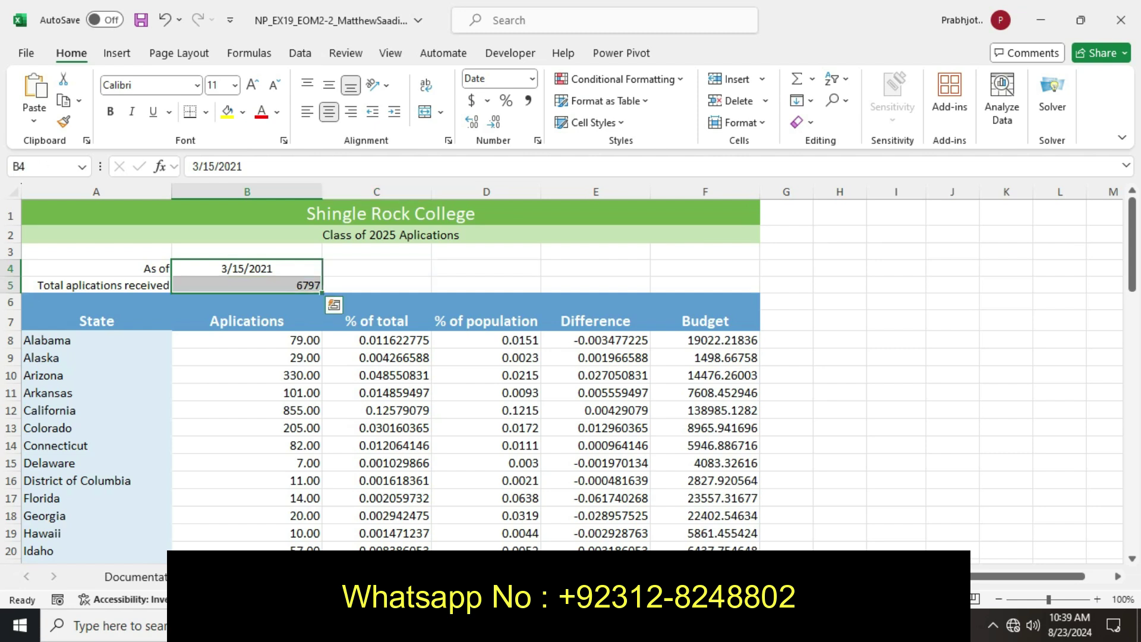
pyautogui.click(247, 284)
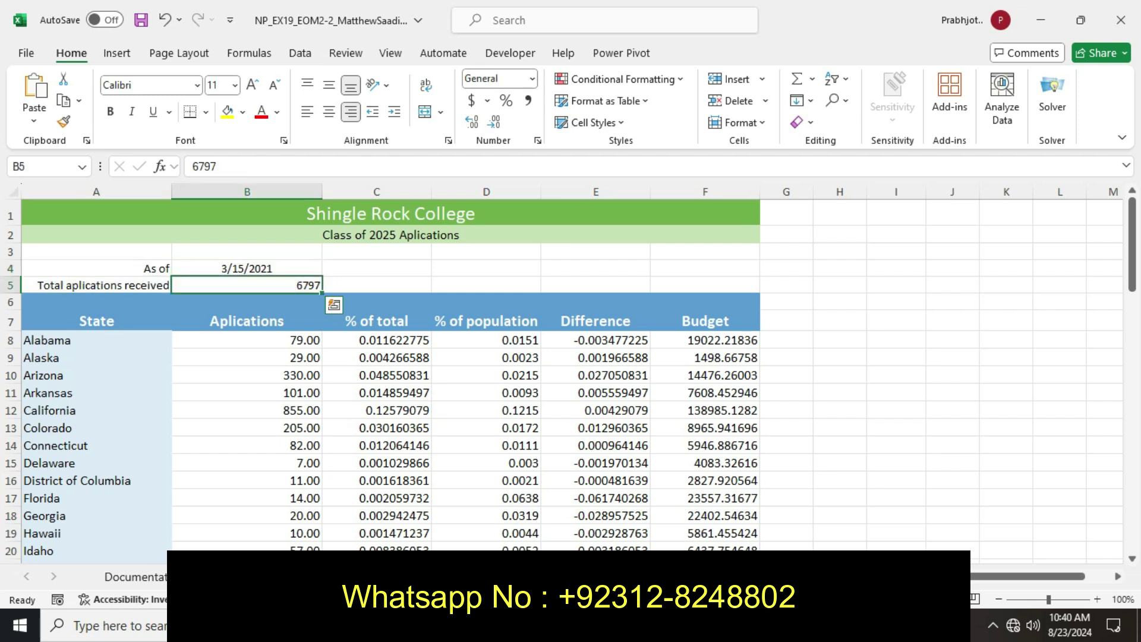
pyautogui.moveTo(118, 268); pyautogui.dragTo(267, 284)
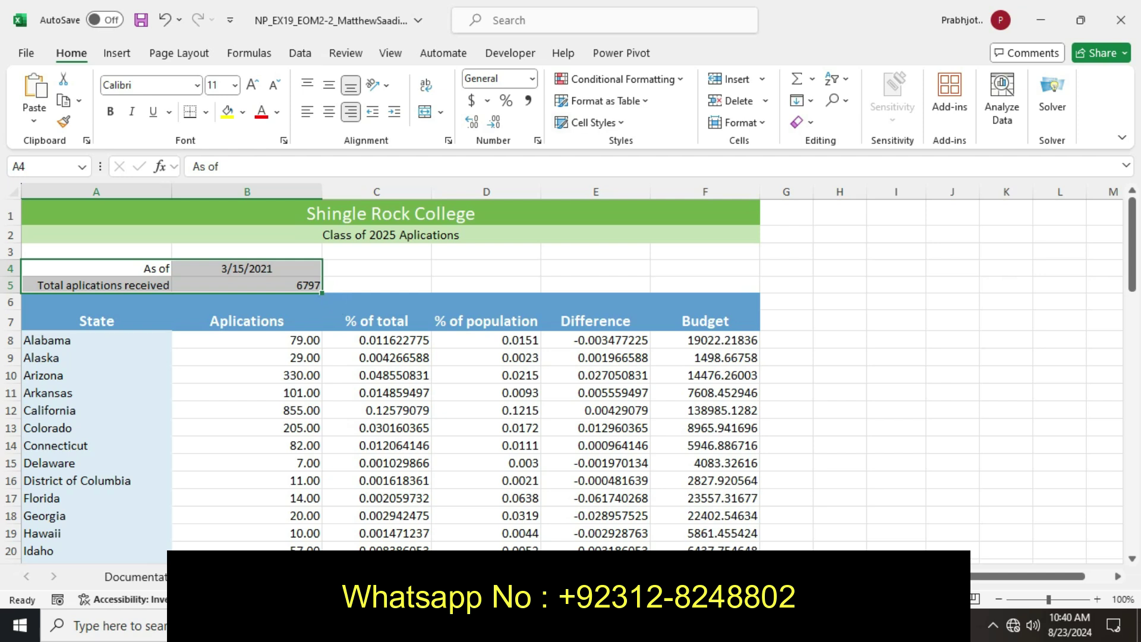
pyautogui.click(591, 123)
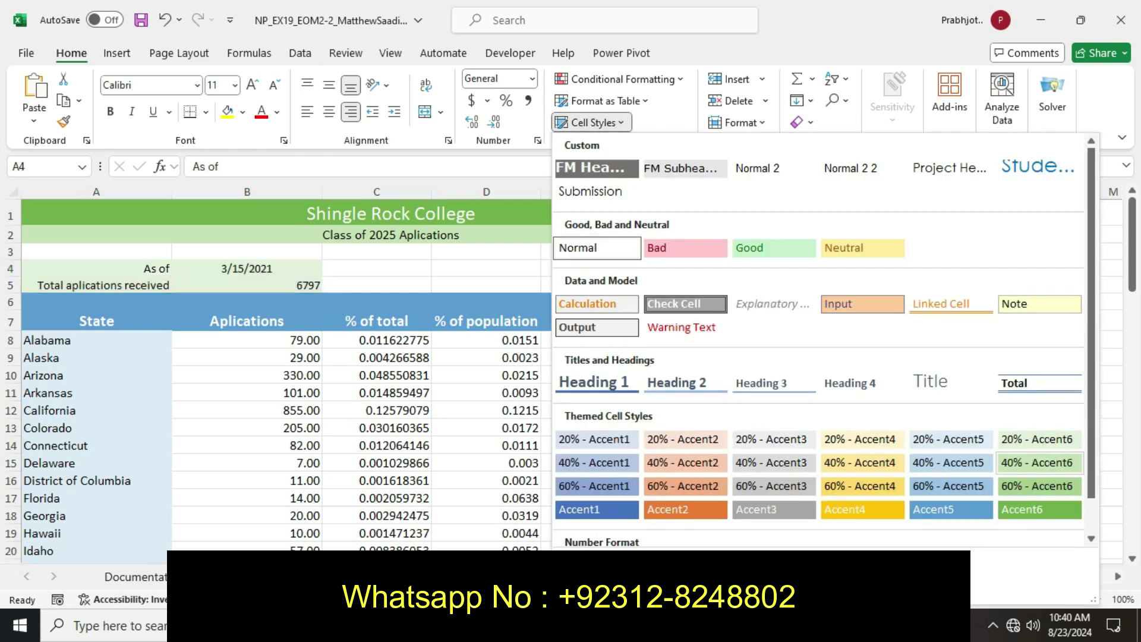
pyautogui.click(1040, 462)
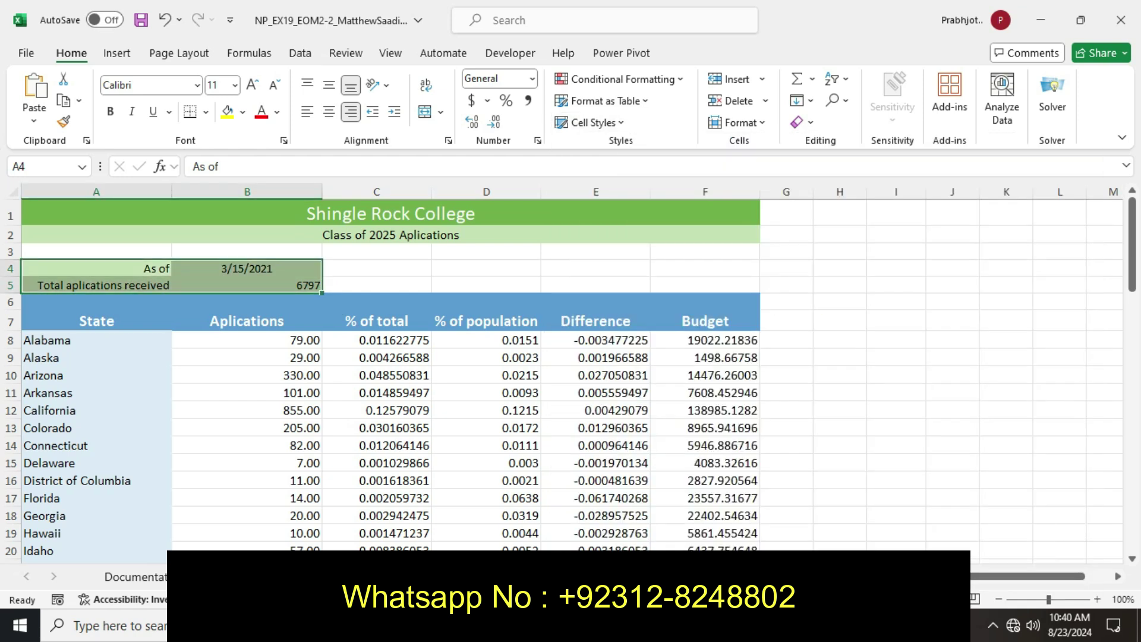
pyautogui.hotkey('alt', 'Tab')
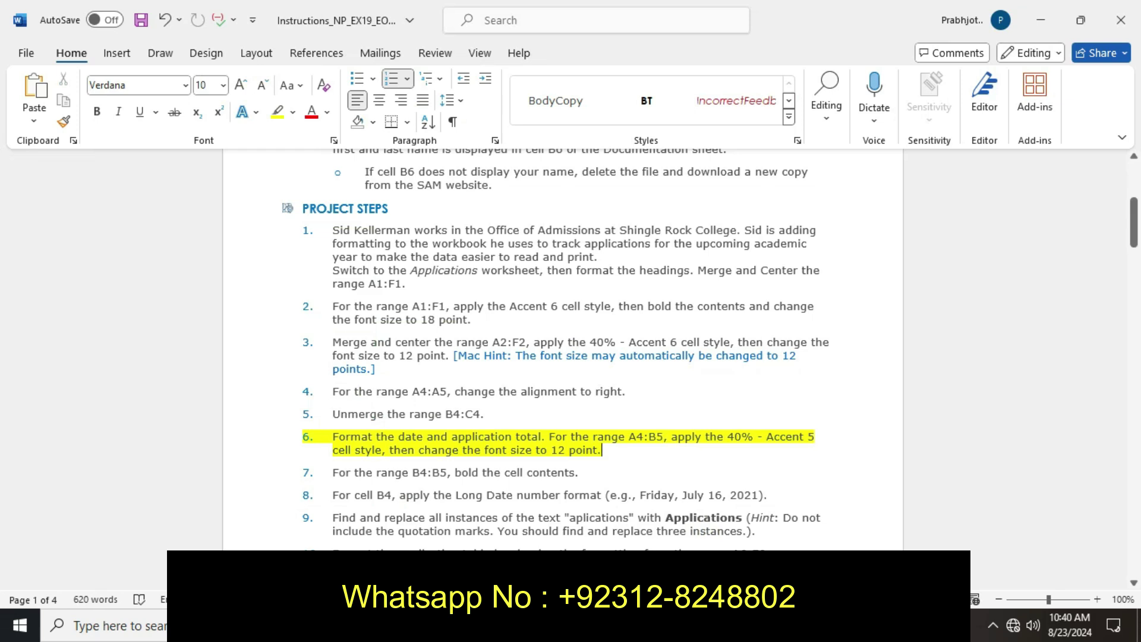
# Set the font size of A4:B5 to 12 pt.
pyautogui.hotkey('alt', 'Tab')
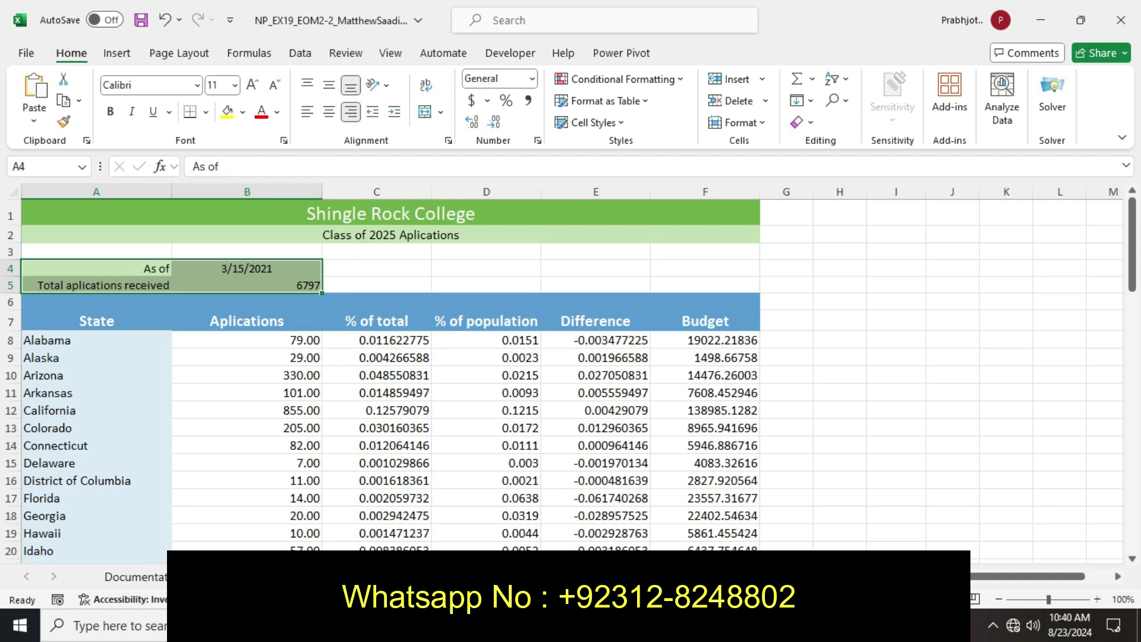
pyautogui.click(234, 85)
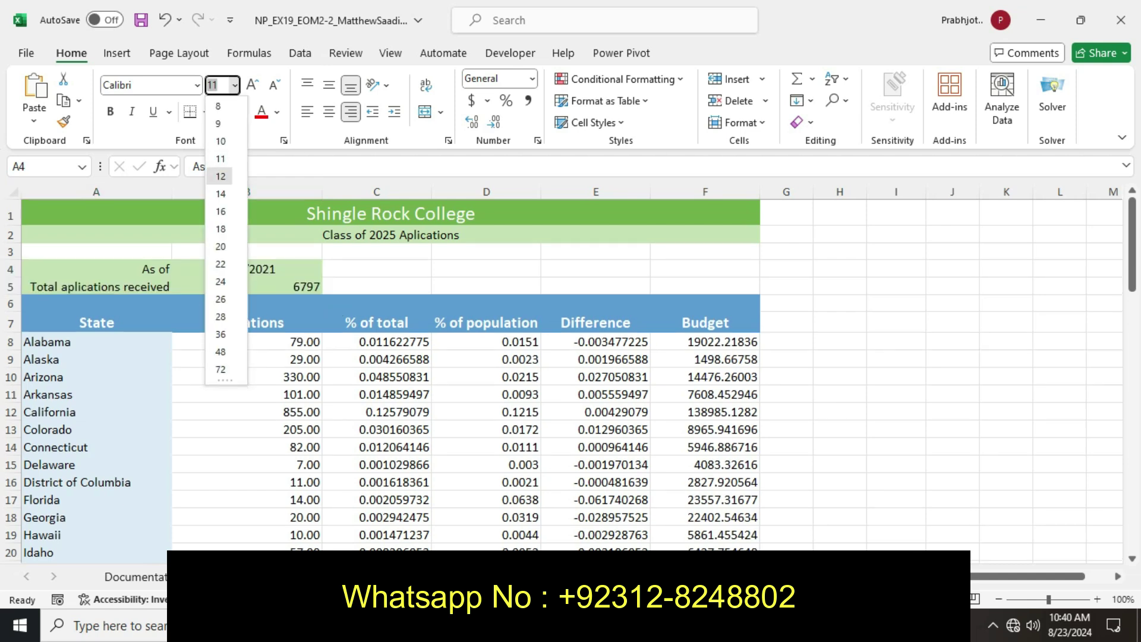
pyautogui.click(220, 177)
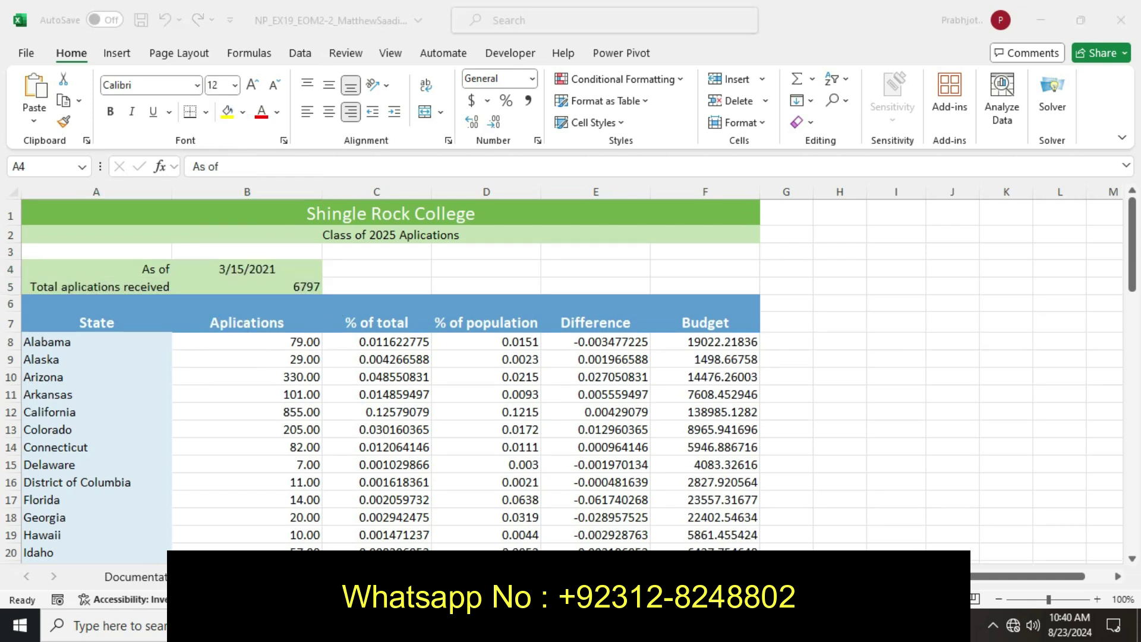
# In Word, move the yellow highlight from step 6 to step 7.
pyautogui.hotkey('alt', 'Tab')
pyautogui.hotkey('ctrl', 'z')
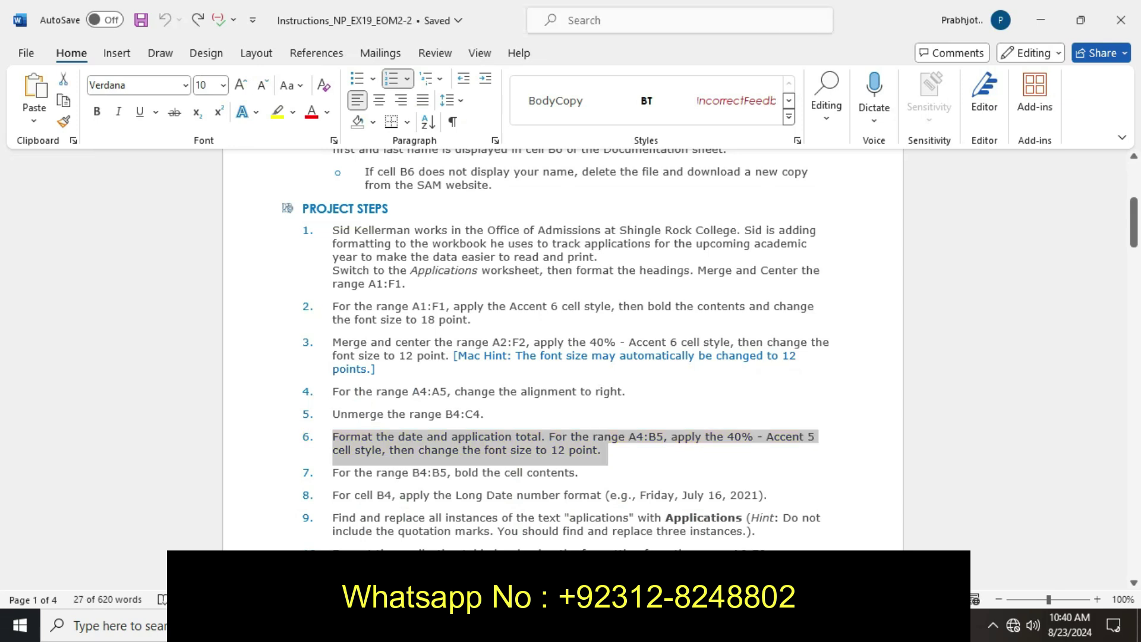
pyautogui.moveTo(332, 472); pyautogui.dragTo(574, 472)
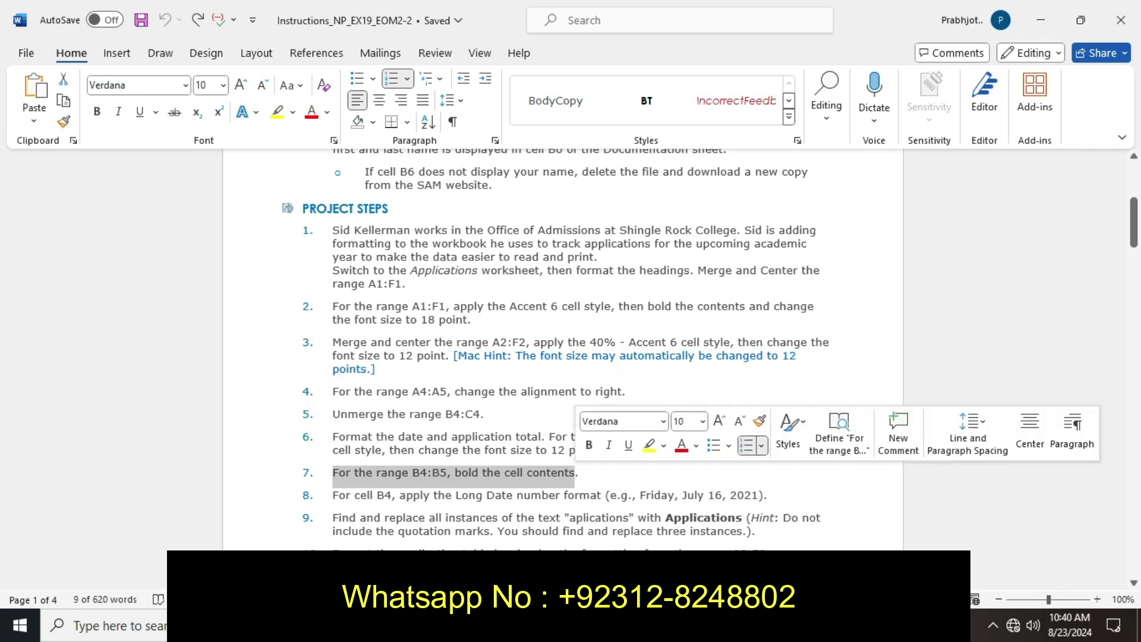
pyautogui.click(649, 445)
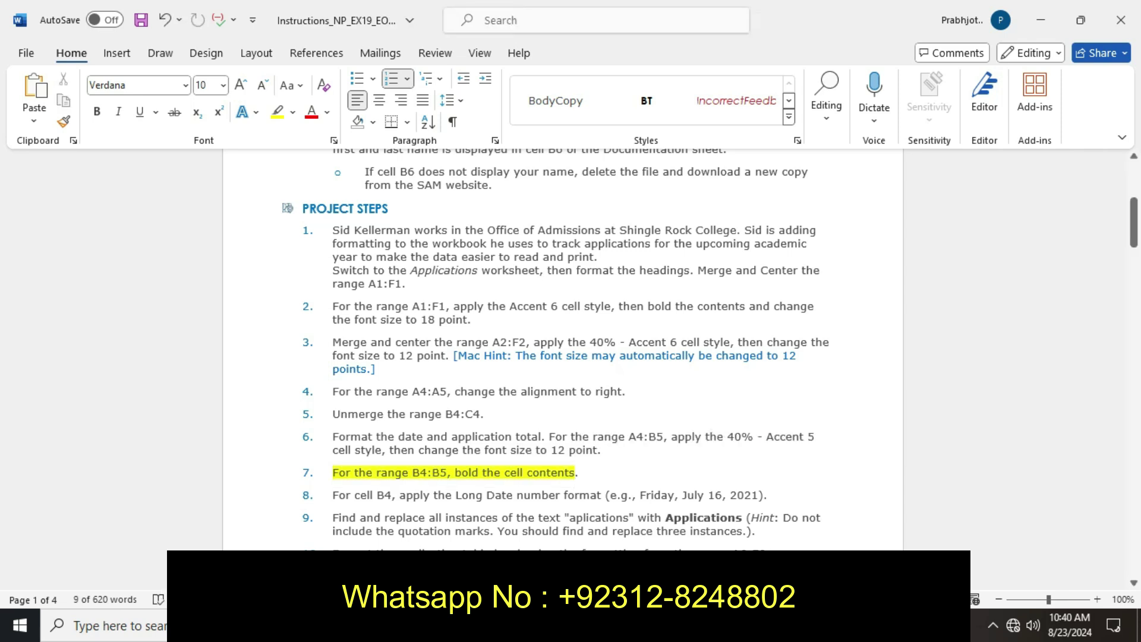
# Back in Excel, select cells B4:B5.
pyautogui.hotkey('alt', 'Tab')
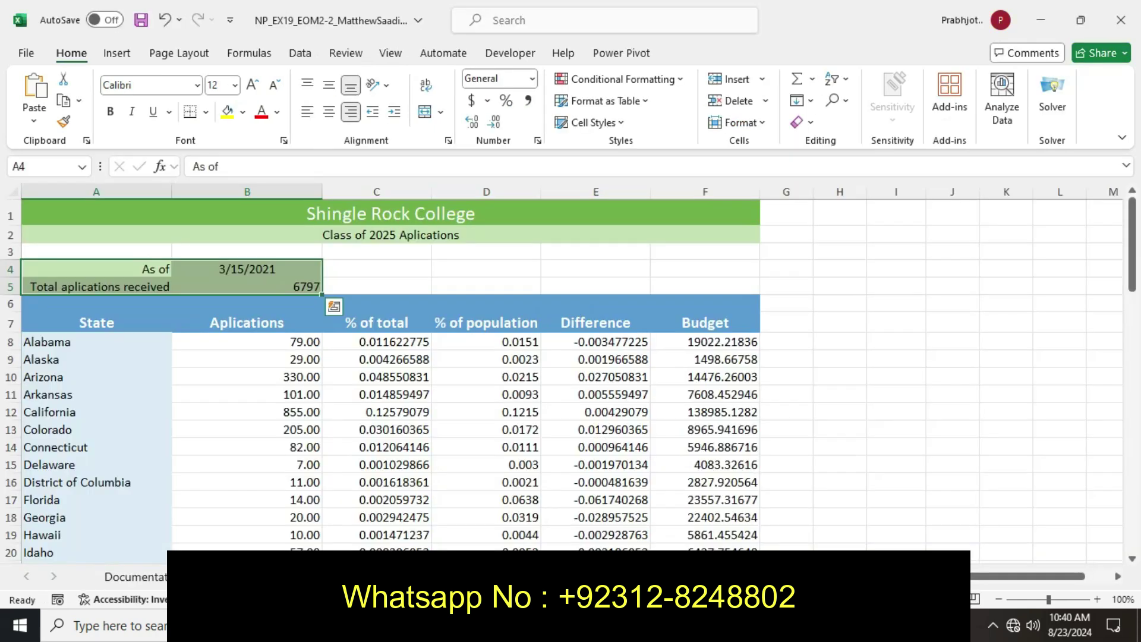
pyautogui.doubleClick(261, 268)
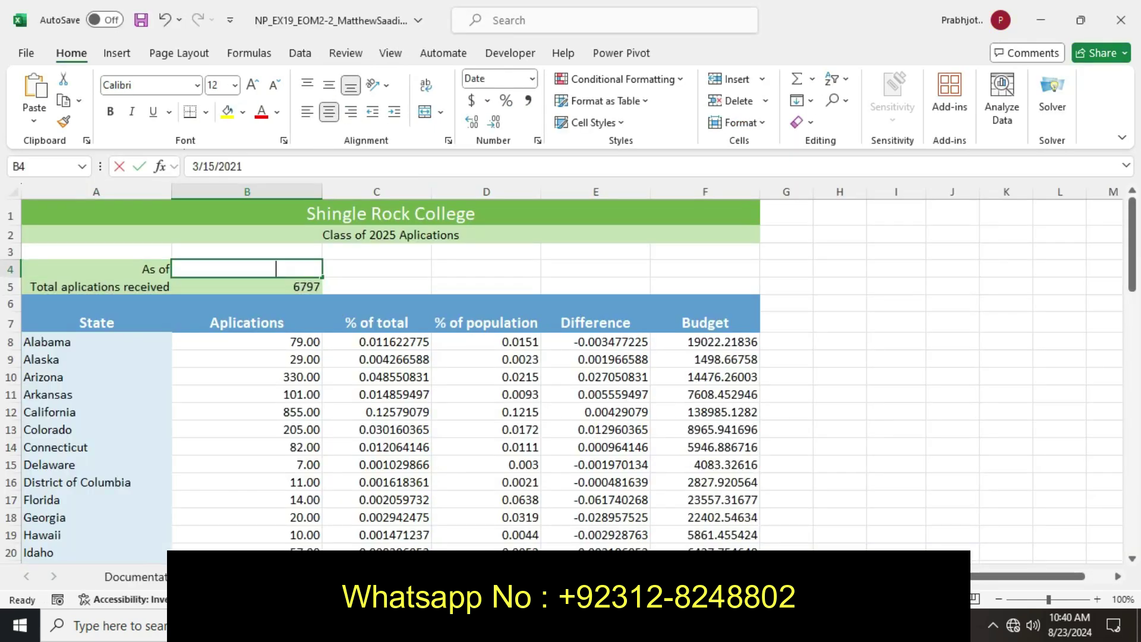
pyautogui.press('Return')
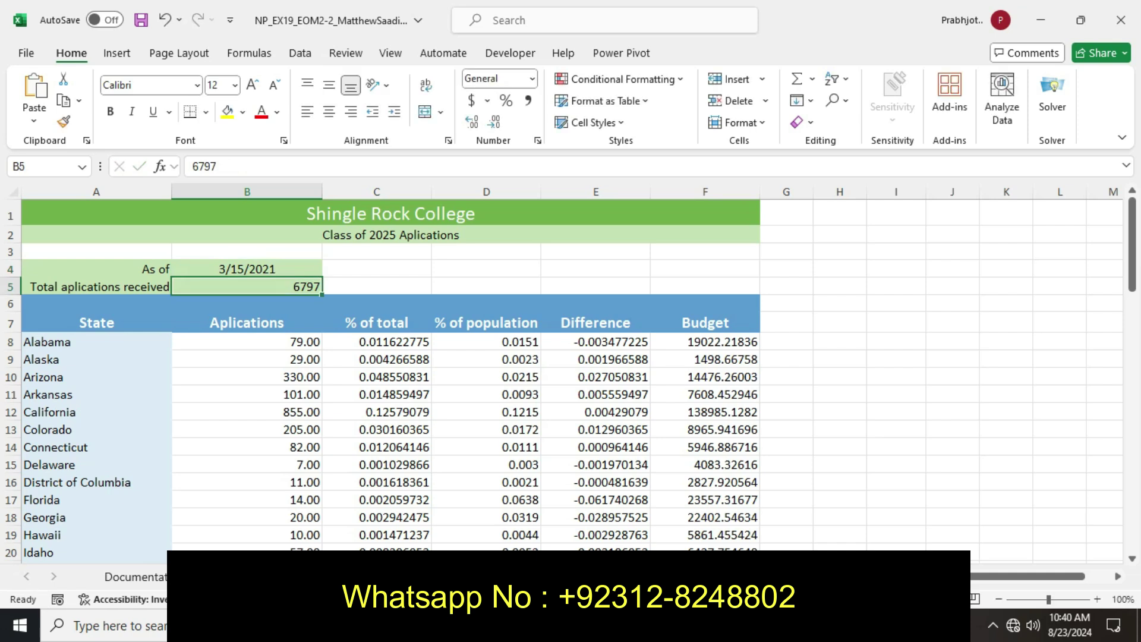
pyautogui.moveTo(246, 268); pyautogui.dragTo(247, 287)
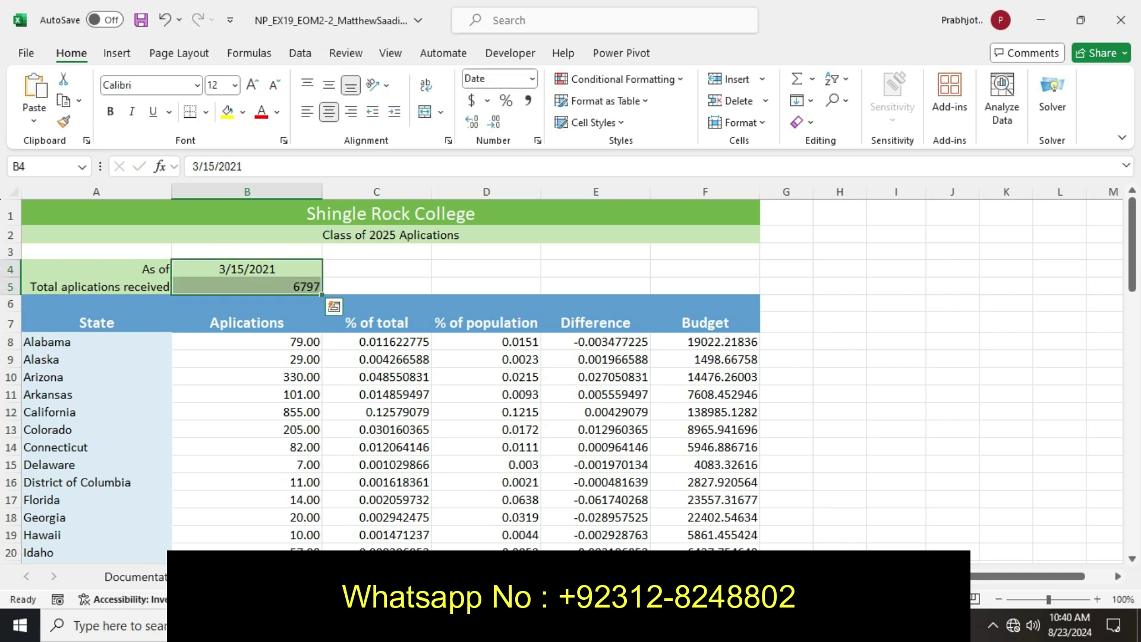
# Make the date and application total in B4:B5 bold.
pyautogui.click(110, 111)
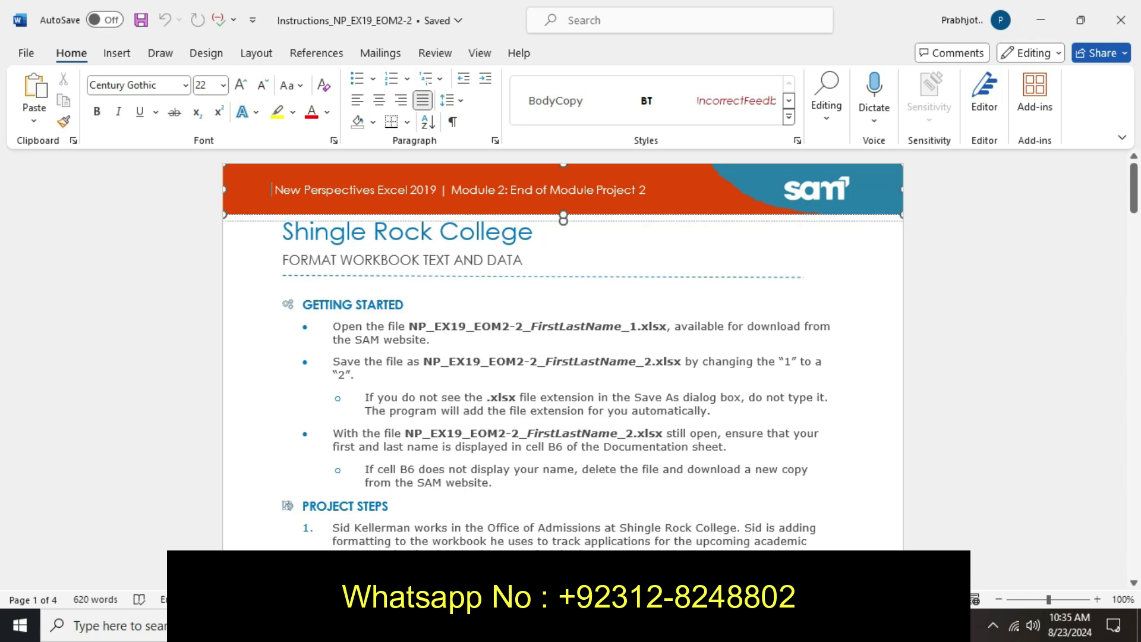
pyautogui.moveTo(273, 190); pyautogui.dragTo(652, 191)
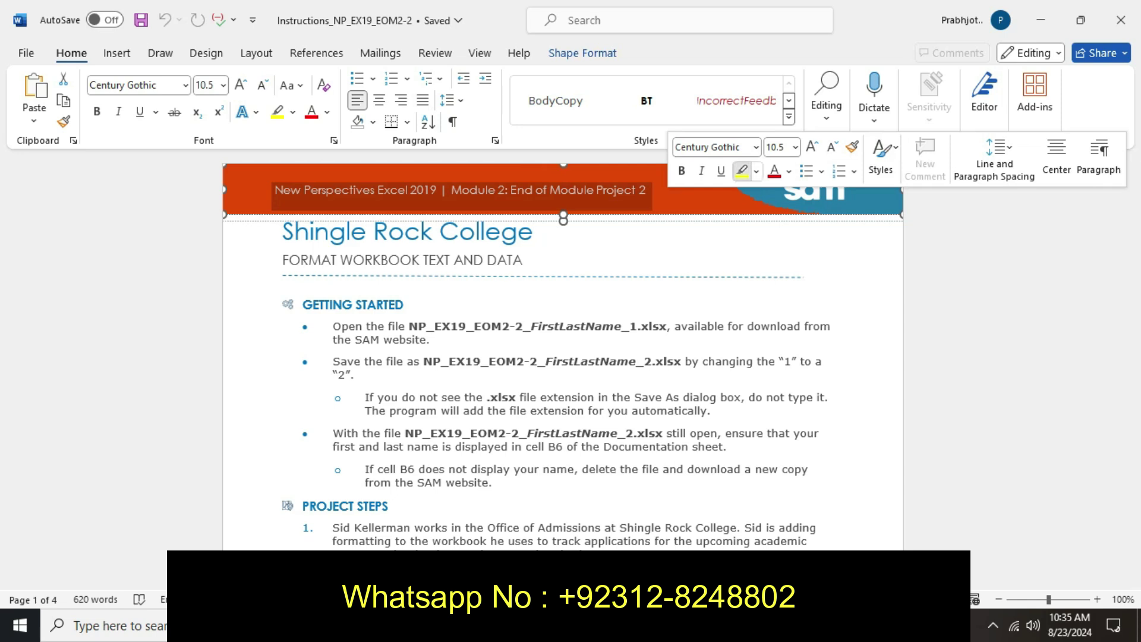
pyautogui.click(741, 172)
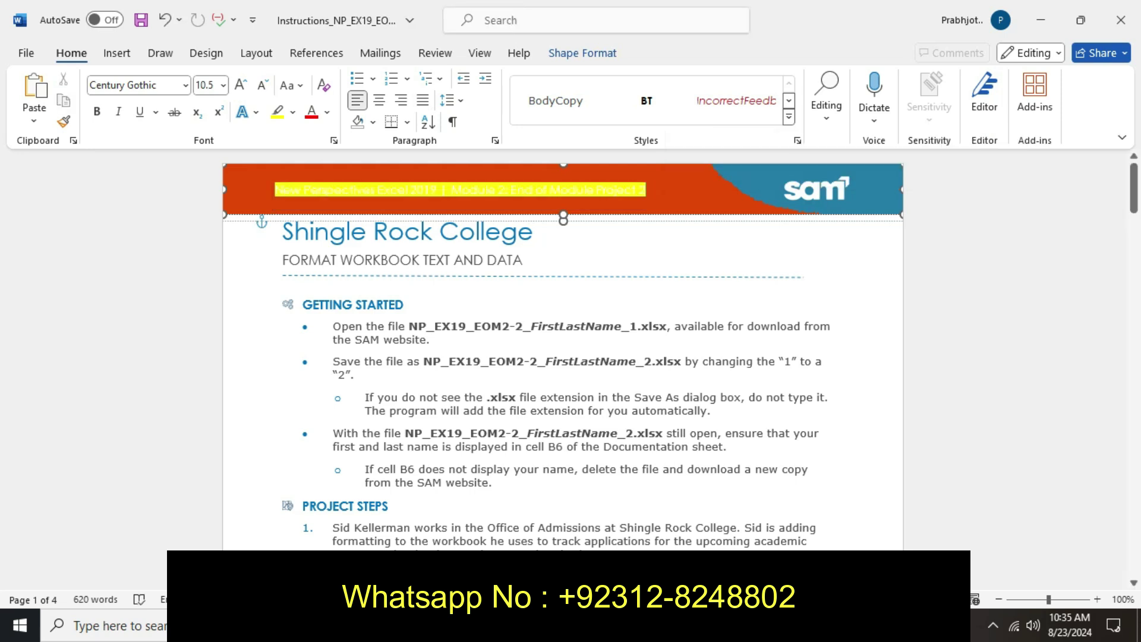
pyautogui.click(563, 221)
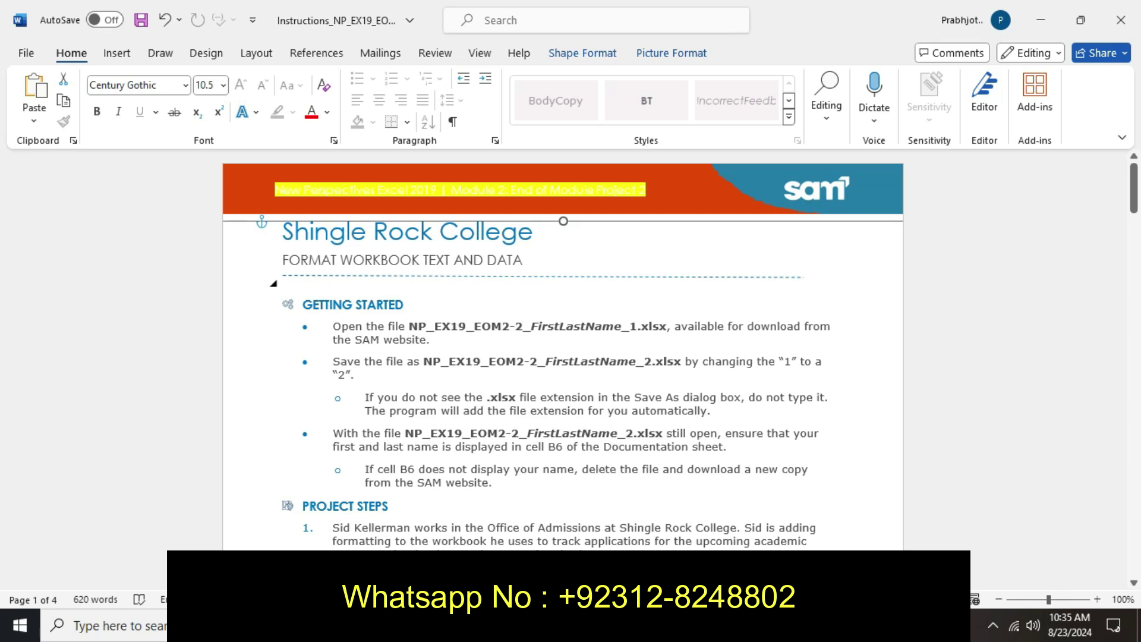
pyautogui.hotkey('ctrl', 'z')
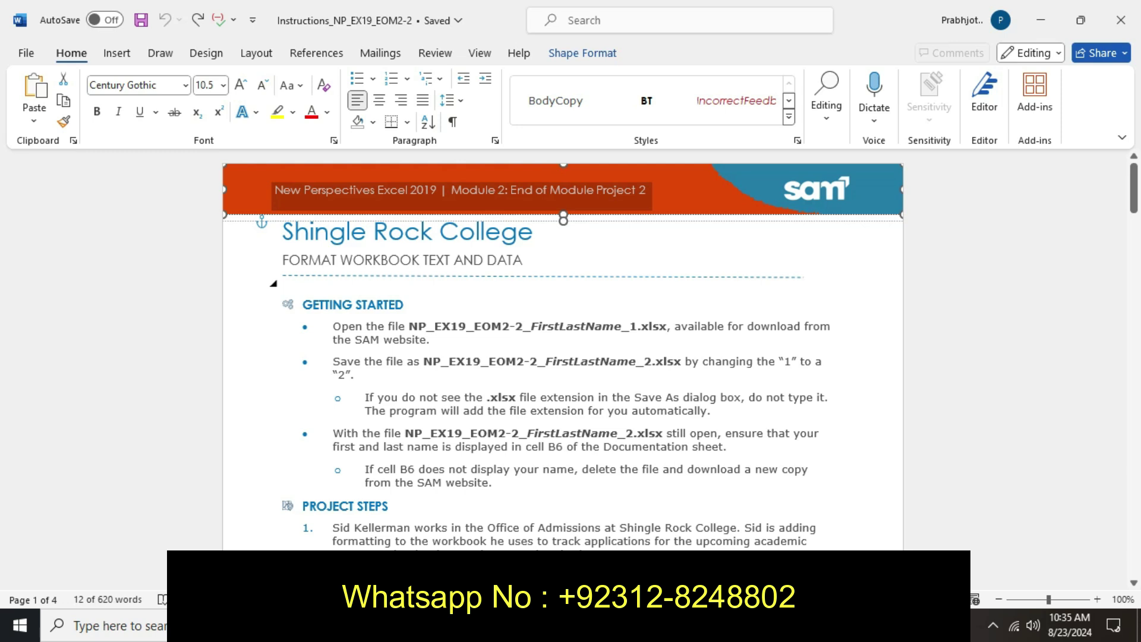
pyautogui.click(283, 283)
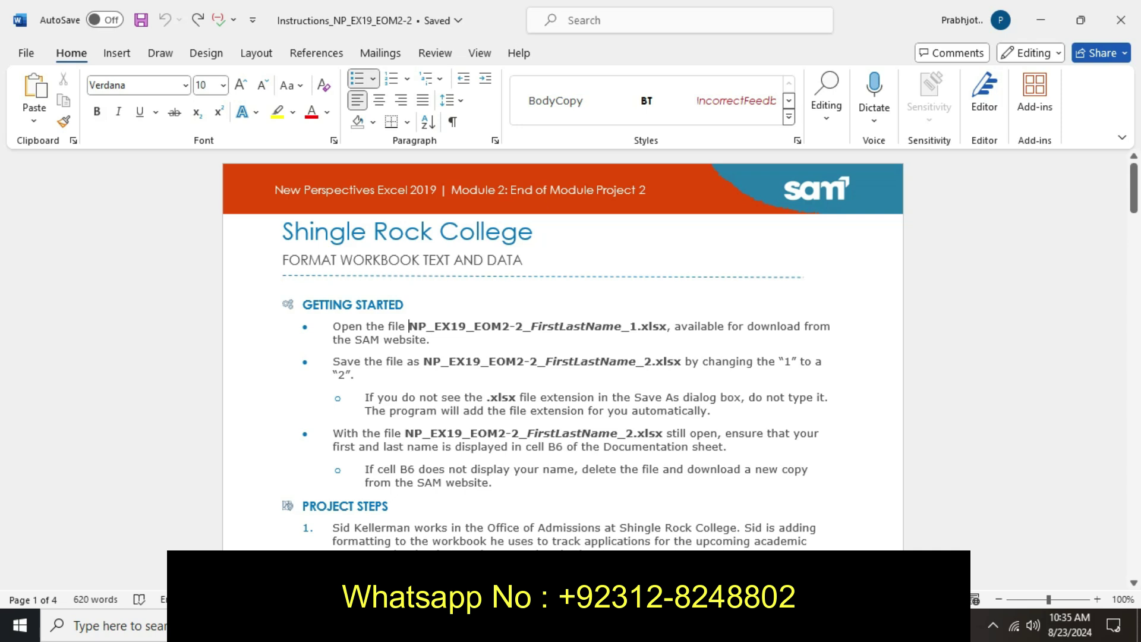
# Select the first file name, NP_EX19_EOM2-2_FirstLastName_1.xlsx, without the comma, and highlight it yellow.
pyautogui.hotkey('ctrl', 'shift', 'Right')
pyautogui.hotkey('ctrl', 'shift', 'Right')
pyautogui.hotkey('ctrl', 'shift', 'Right')
pyautogui.hotkey('ctrl', 'shift', 'Down')
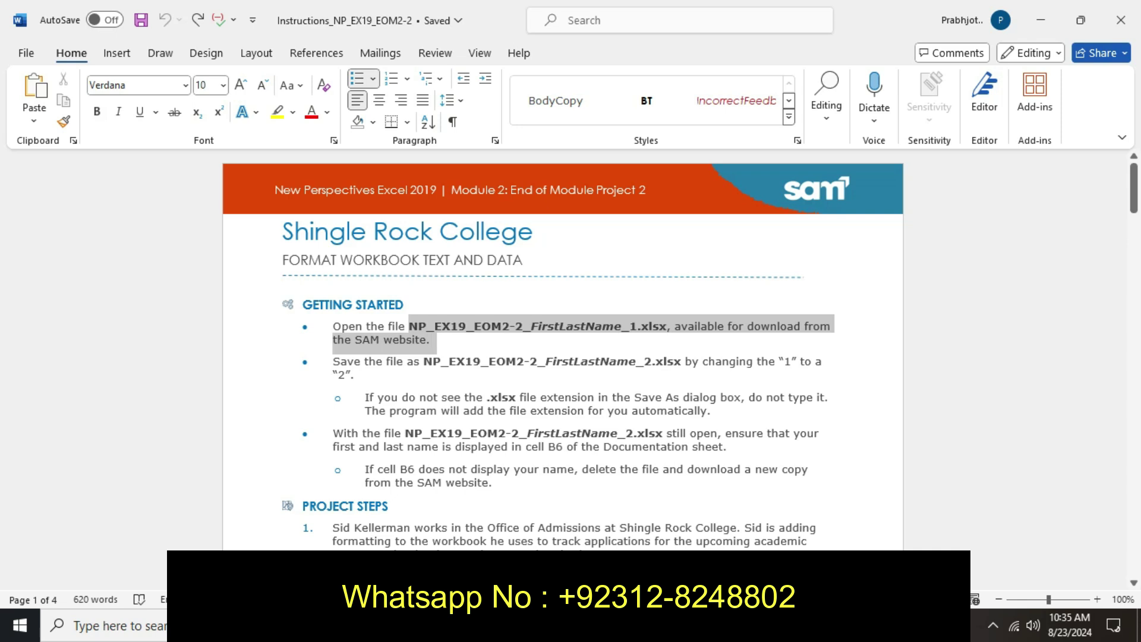
pyautogui.hotkey('shift', 'Up')
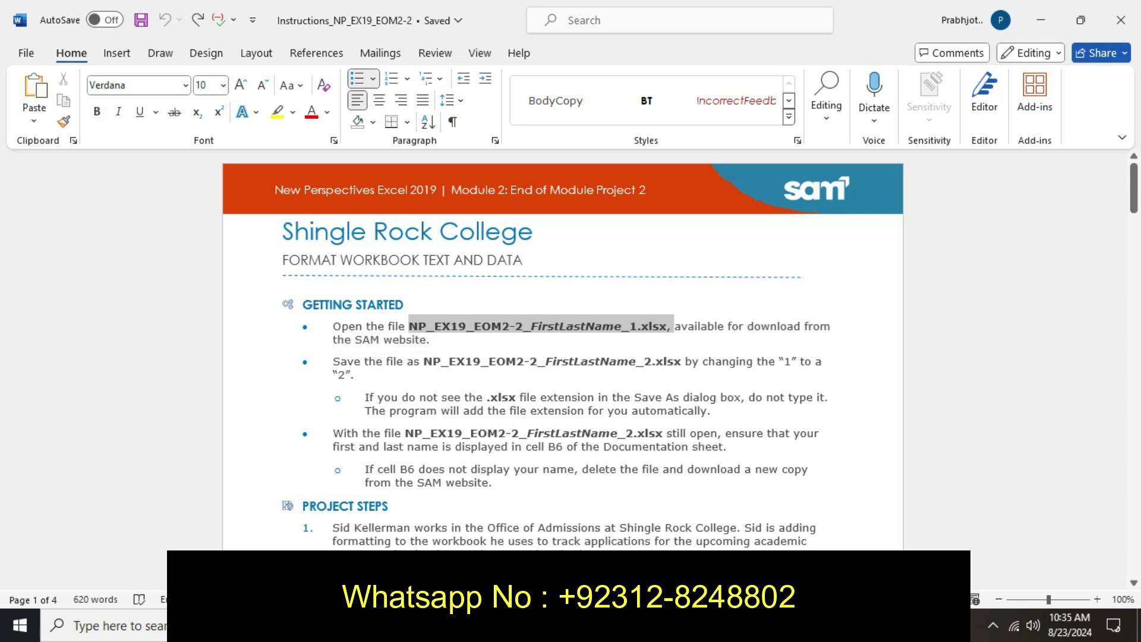
pyautogui.hotkey('shift', 'Left')
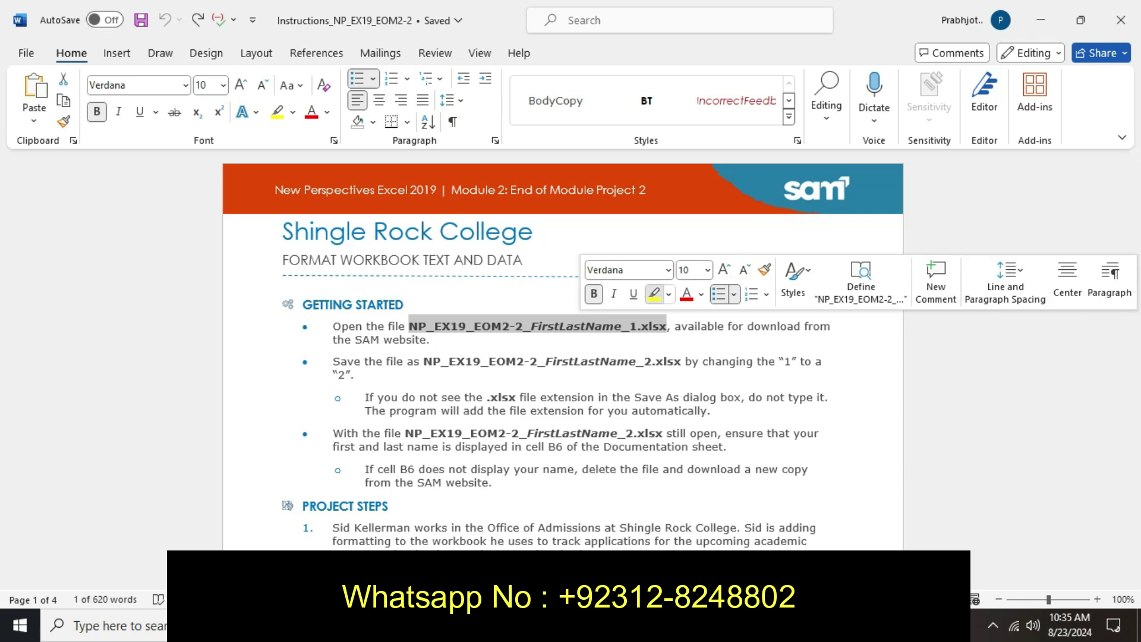
pyautogui.click(653, 294)
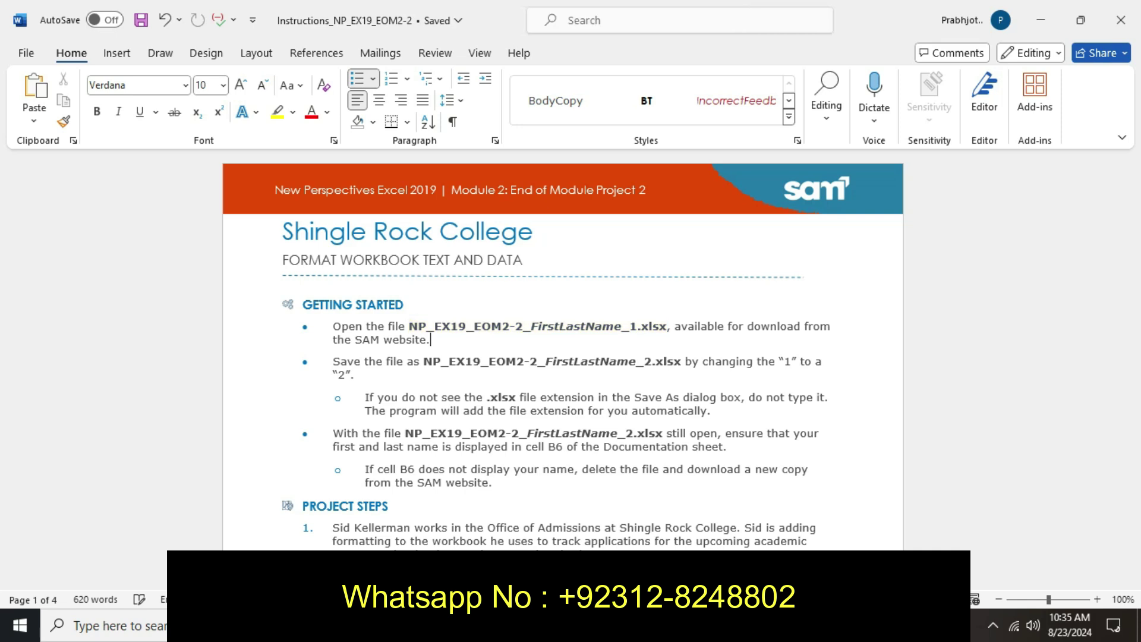
# Undo the first file name's highlight, highlight the second file name yellow, then undo that too.
pyautogui.hotkey('ctrl', 'z')
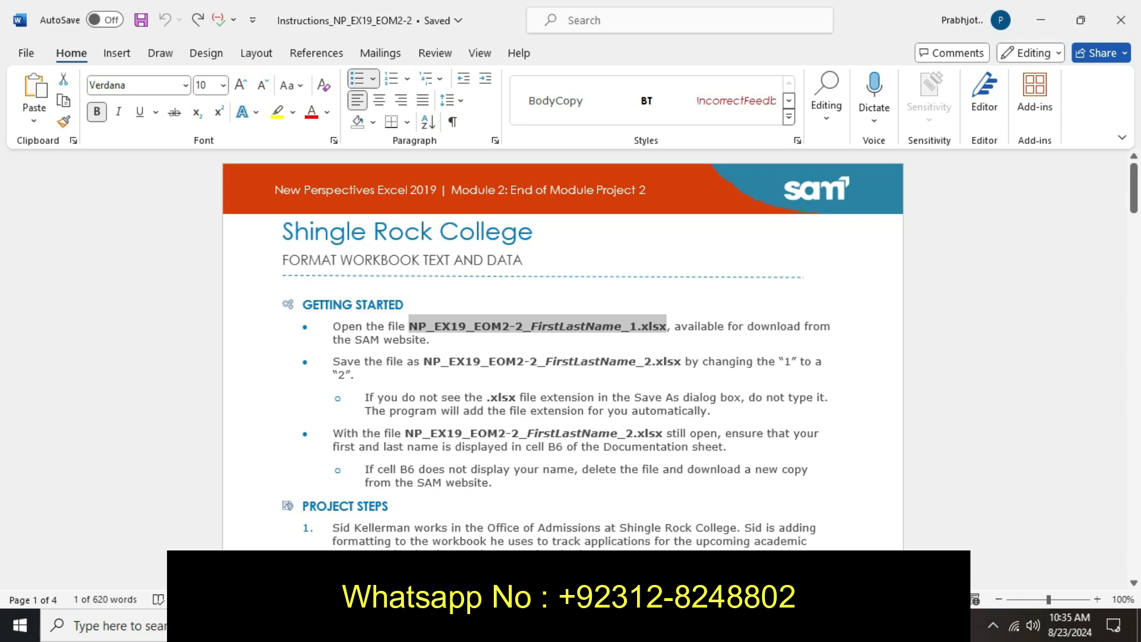
pyautogui.moveTo(423, 361); pyautogui.dragTo(636, 361)
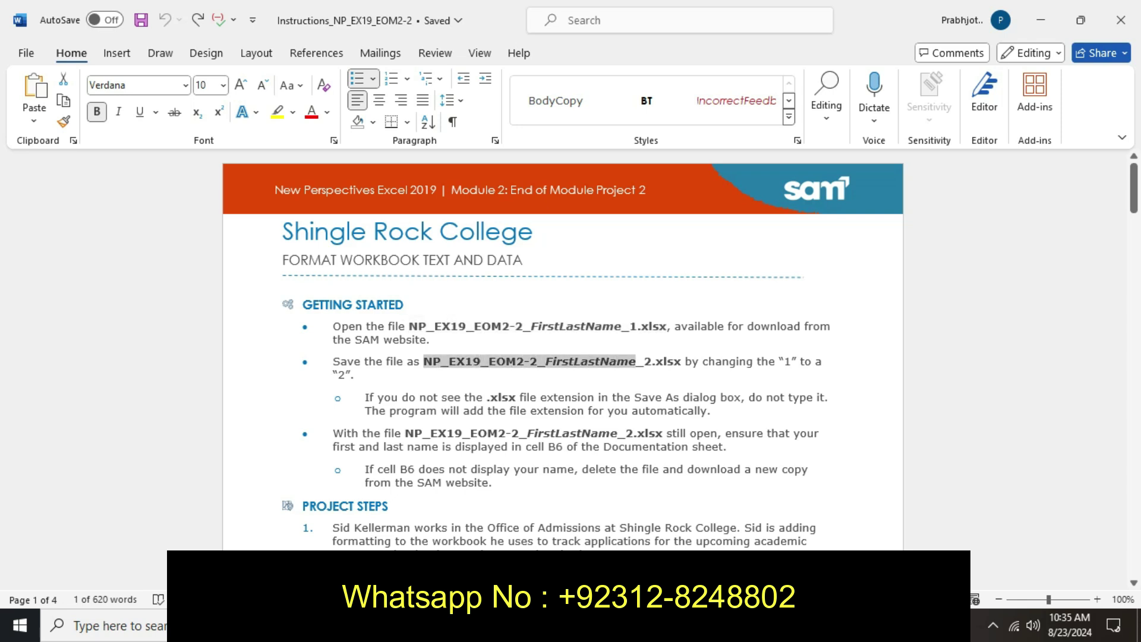
pyautogui.moveTo(636, 361); pyautogui.dragTo(684, 361)
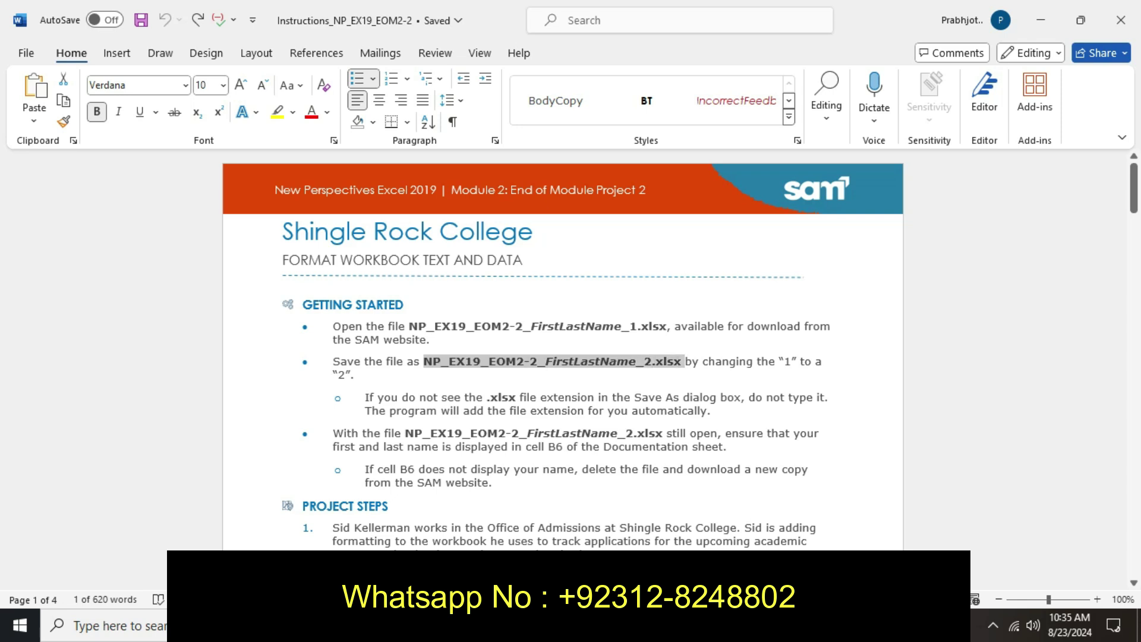
pyautogui.rightClick(684, 361)
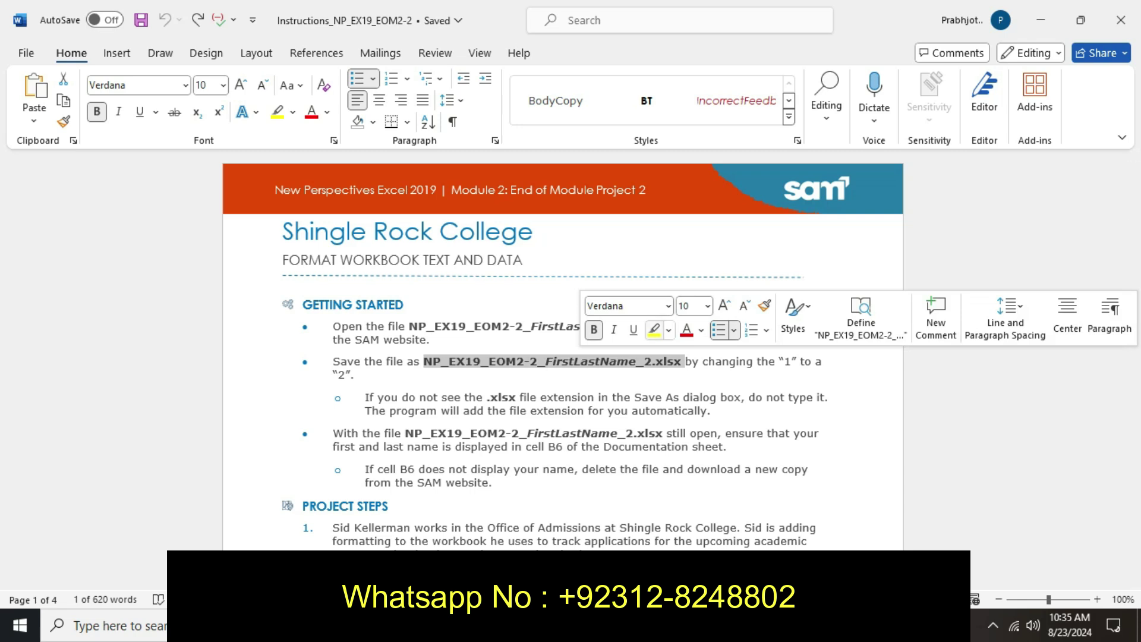
pyautogui.click(653, 330)
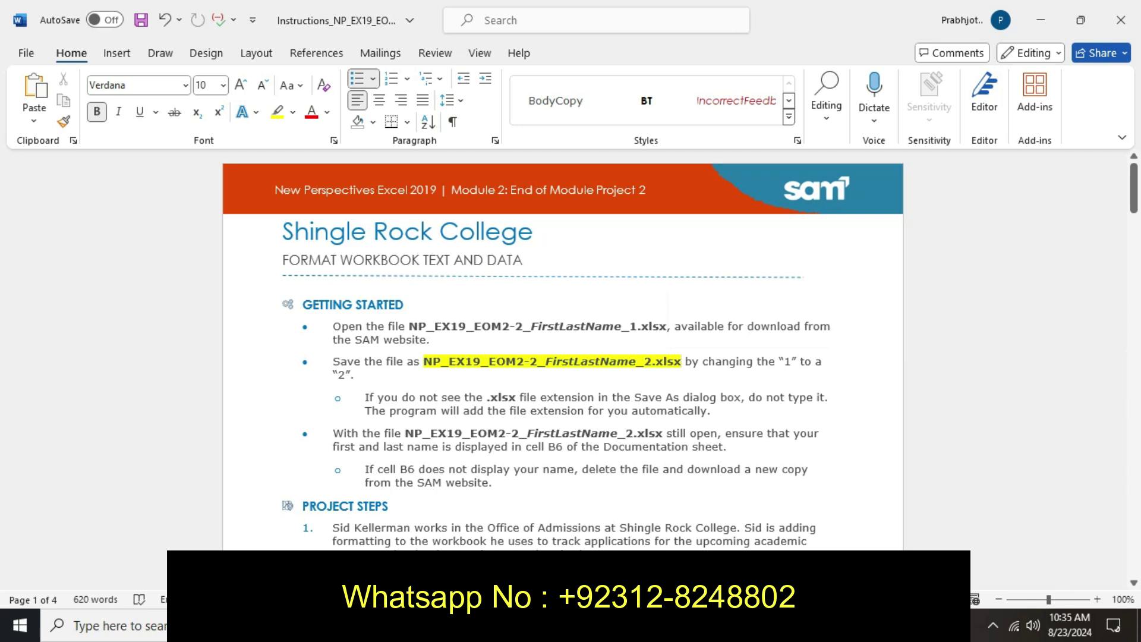
pyautogui.hotkey('ctrl', 'z')
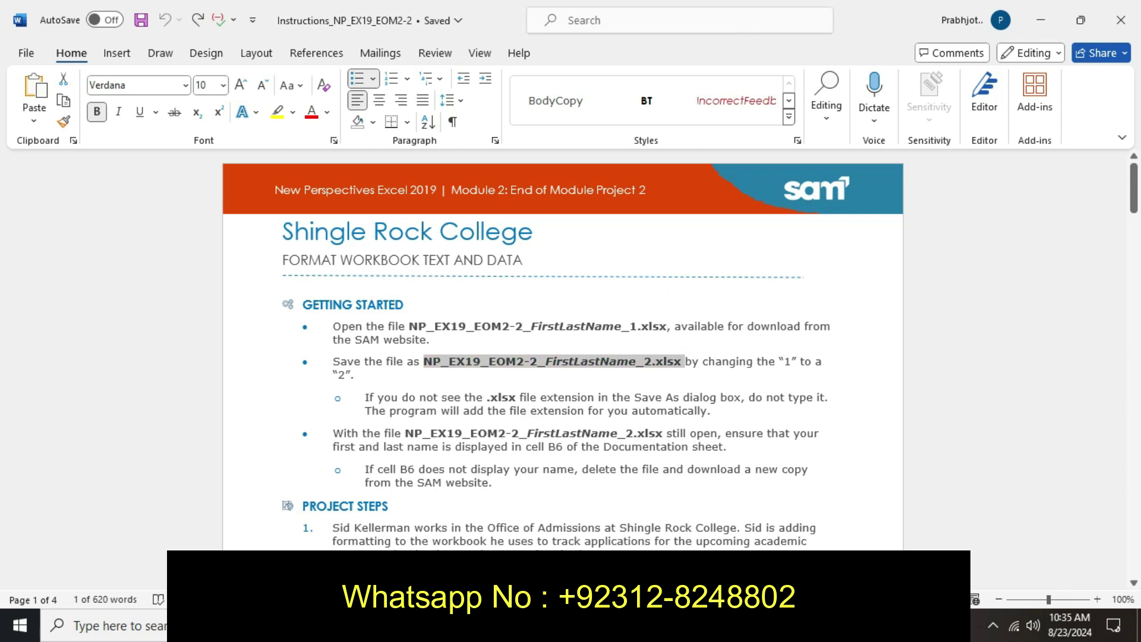
pyautogui.click(354, 374)
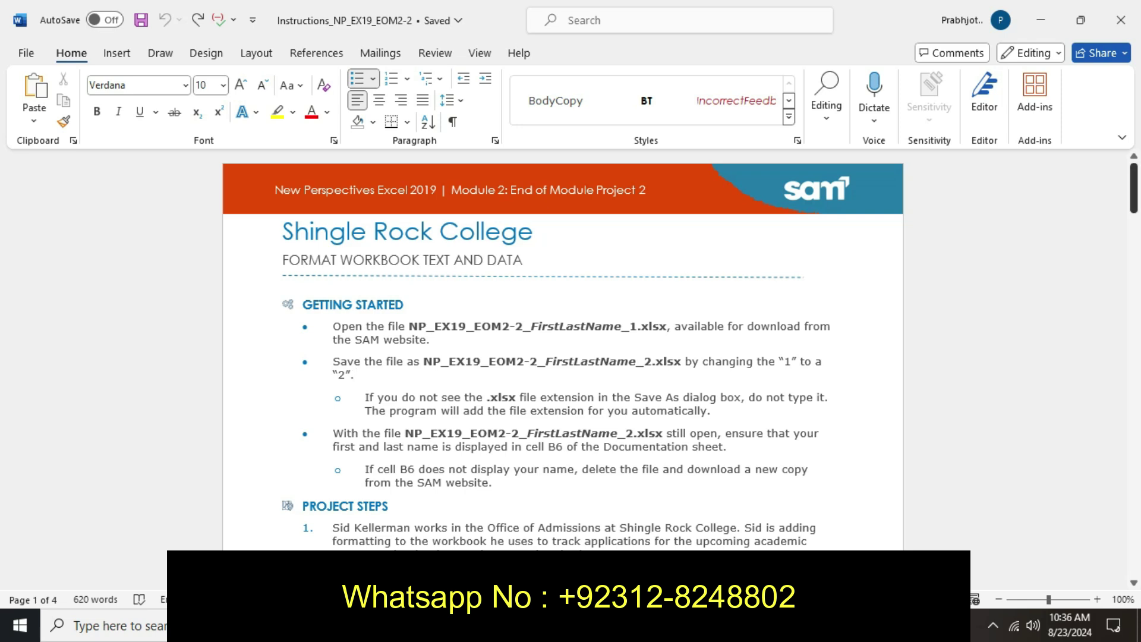
pyautogui.click(1134, 187)
pyautogui.moveTo(1134, 188); pyautogui.dragTo(1133, 206)
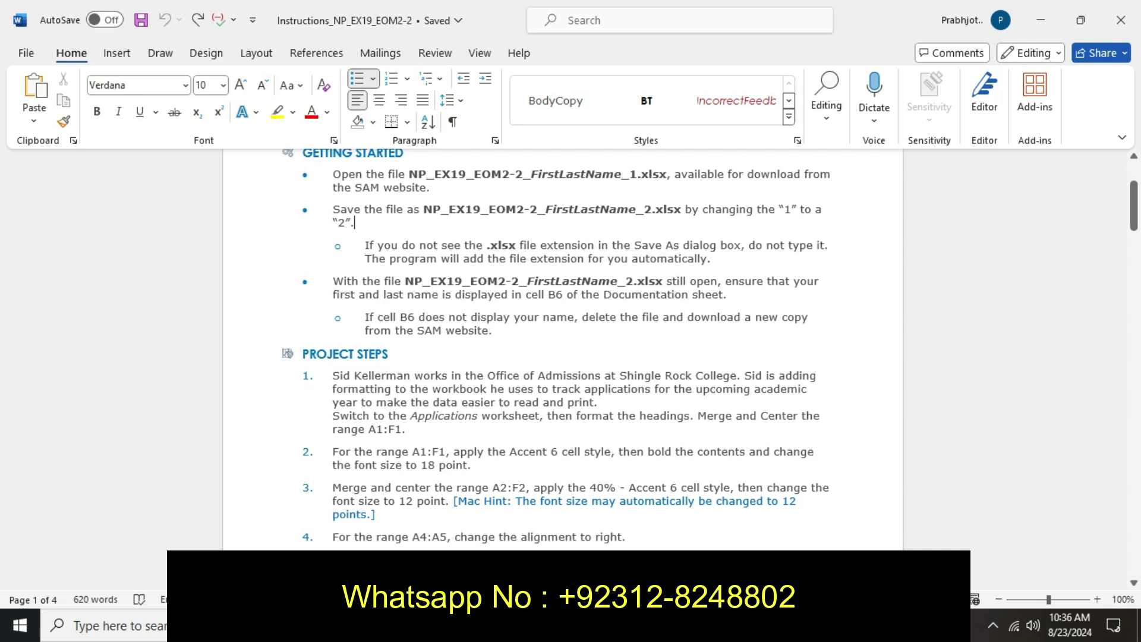
pyautogui.moveTo(332, 389); pyautogui.dragTo(387, 415)
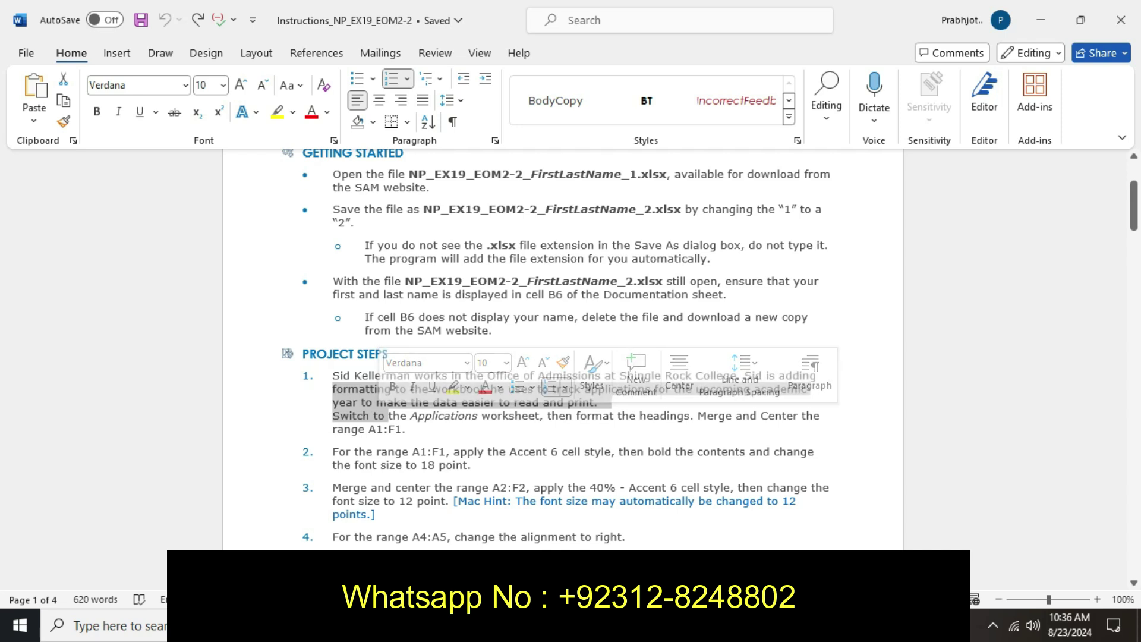
# Highlight the whole Project Steps item 1 paragraph, through 'range A1:F1', in yellow.
pyautogui.click(340, 376)
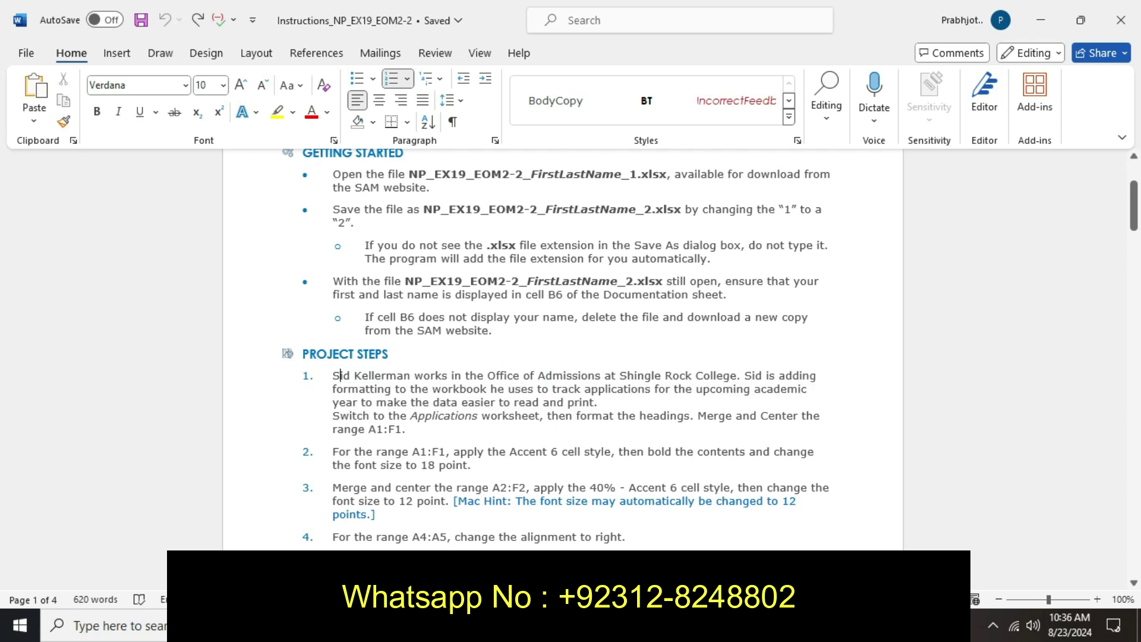
pyautogui.moveTo(339, 376)
pyautogui.mouseDown()
pyautogui.moveTo(817, 381)
pyautogui.moveTo(371, 416)
pyautogui.moveTo(402, 429)
pyautogui.mouseUp()
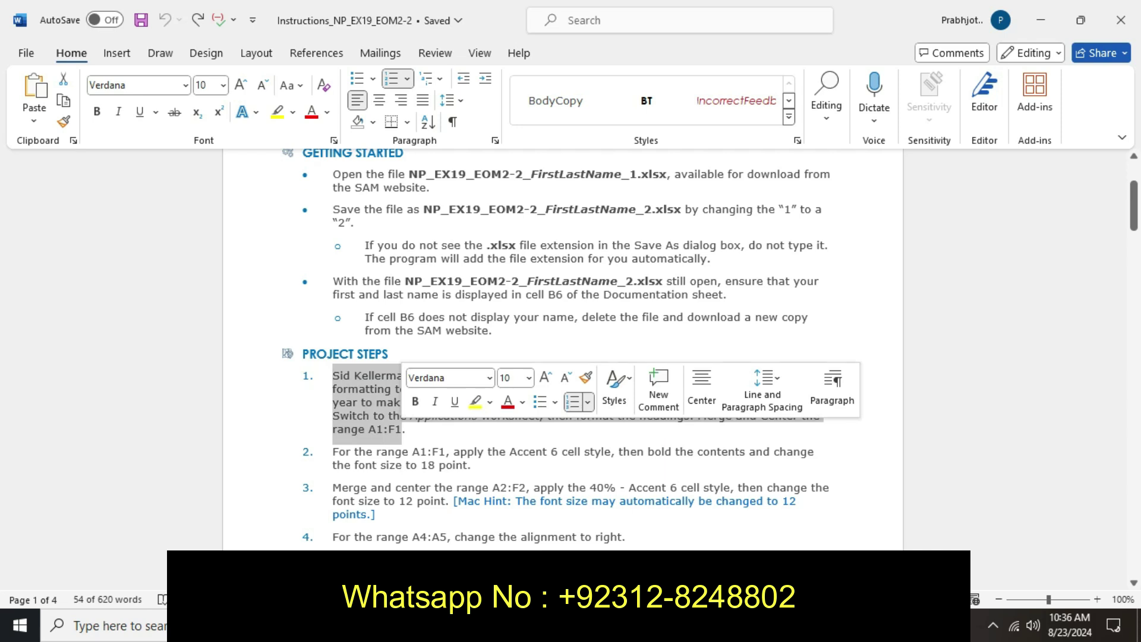
pyautogui.click(475, 402)
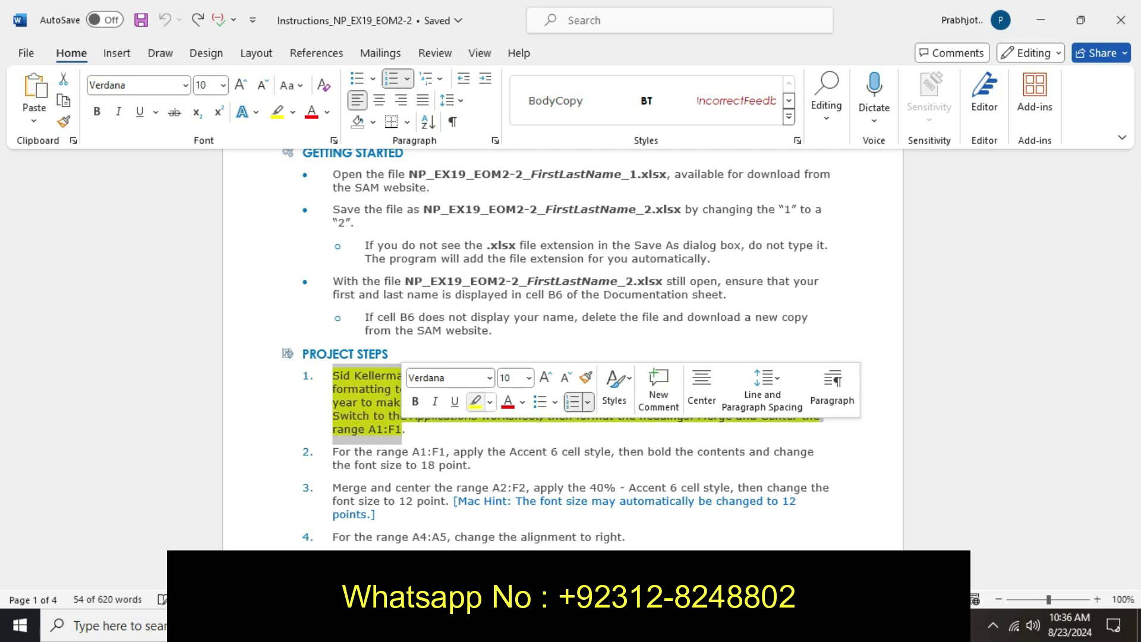
pyautogui.click(403, 429)
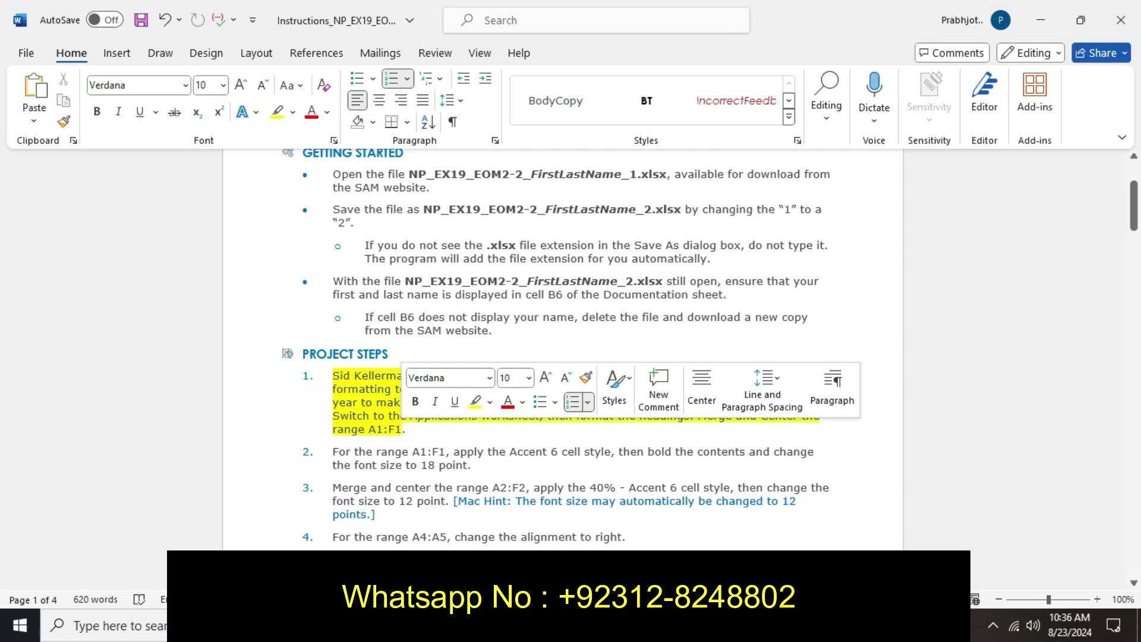
# Put the cursor at the end of step 2 and switch to Excel's Documentation sheet.
pyautogui.click(471, 464)
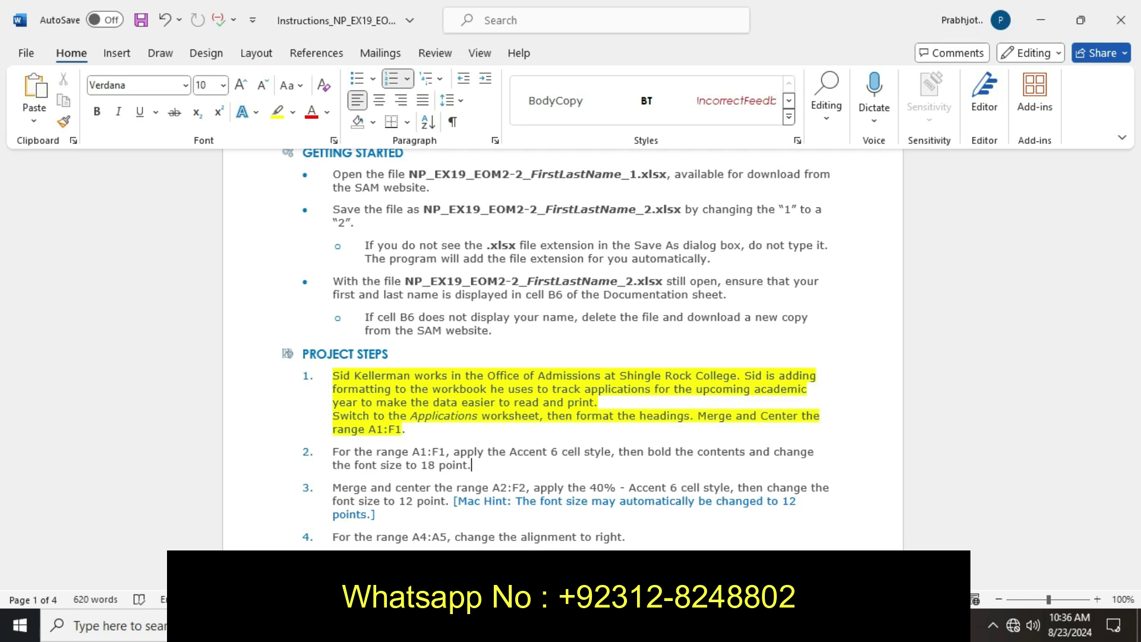
pyautogui.click(629, 511)
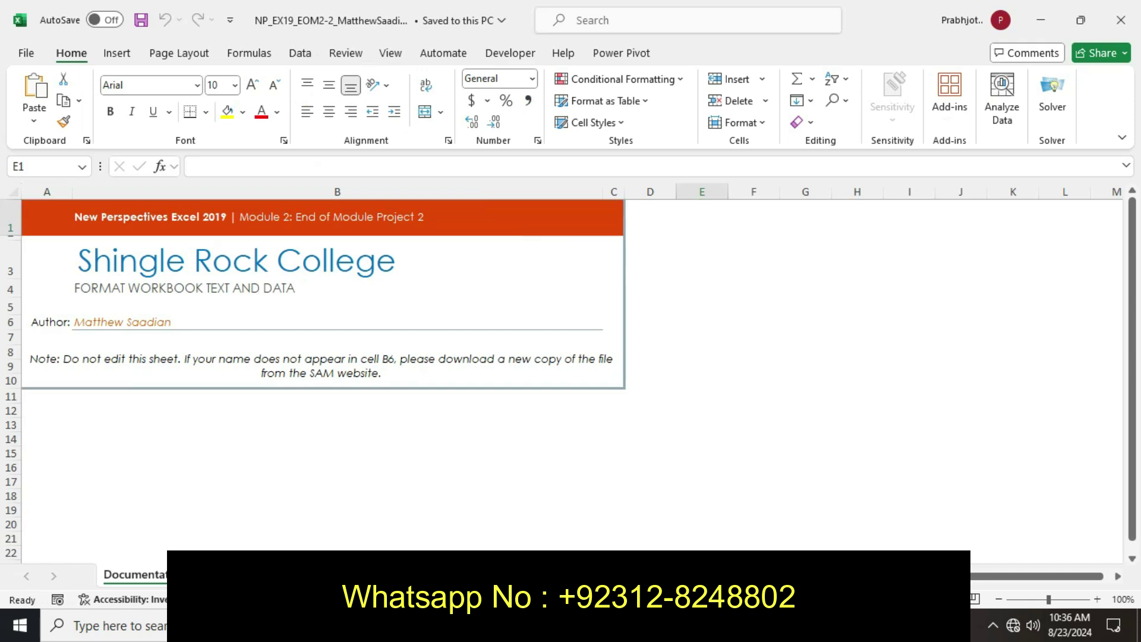
# Merge and center A1:F1 on the Applications sheet for the Shingle Rock College title, then return to Word.
pyautogui.hotkey('ctrl', 'pagedown')
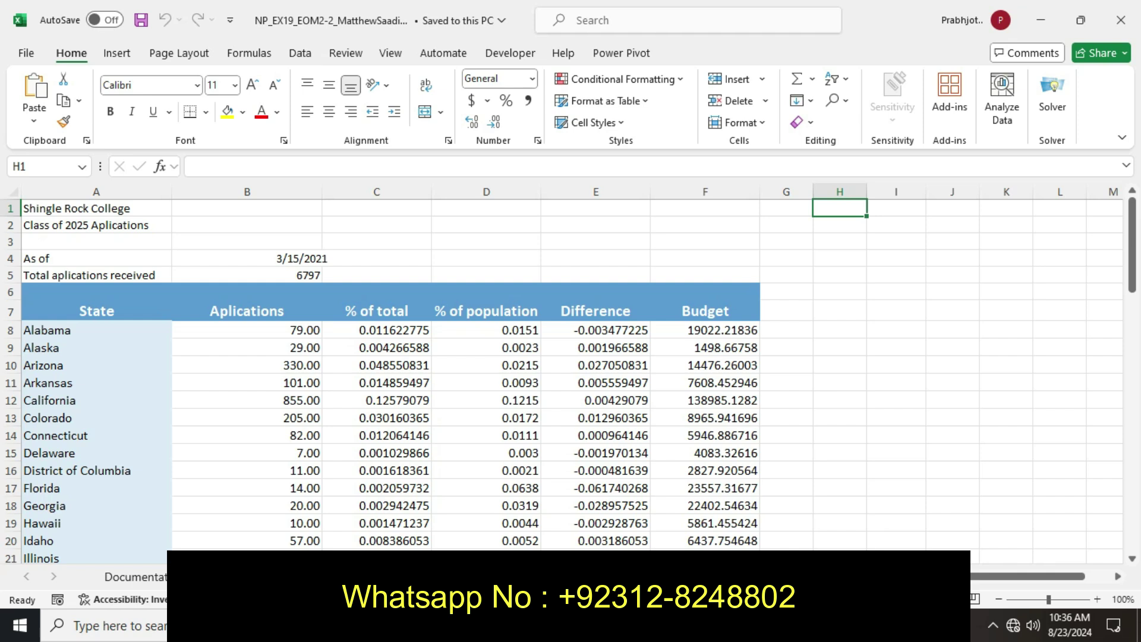
pyautogui.hotkey('ctrl', 'Home')
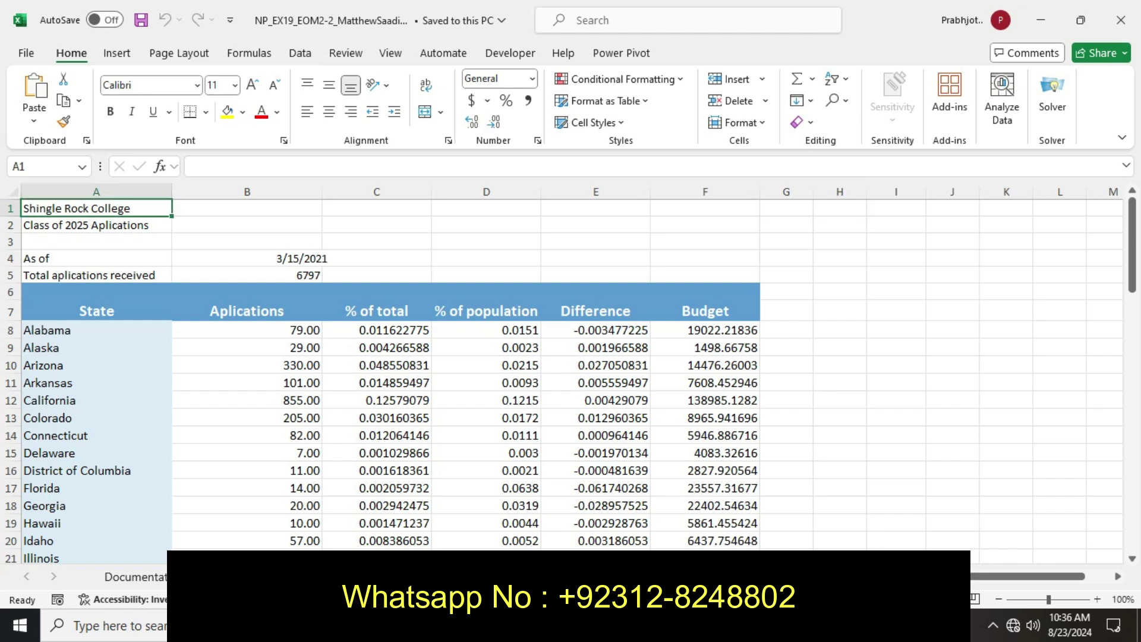
pyautogui.hotkey('shift', 'Right')
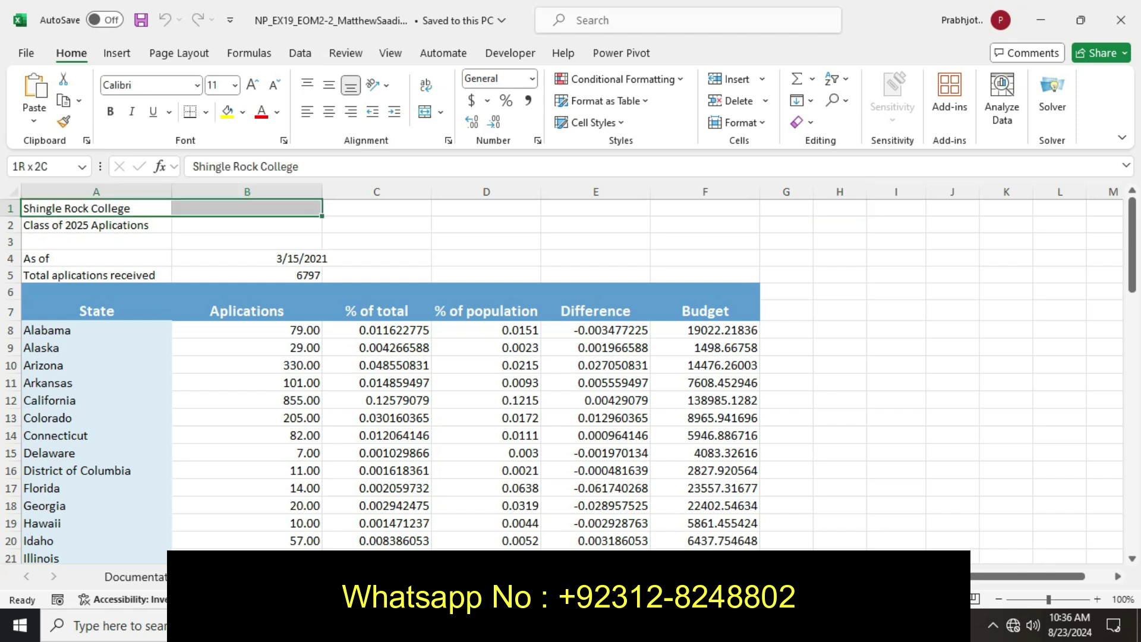
pyautogui.hotkey('shift', 'Right')
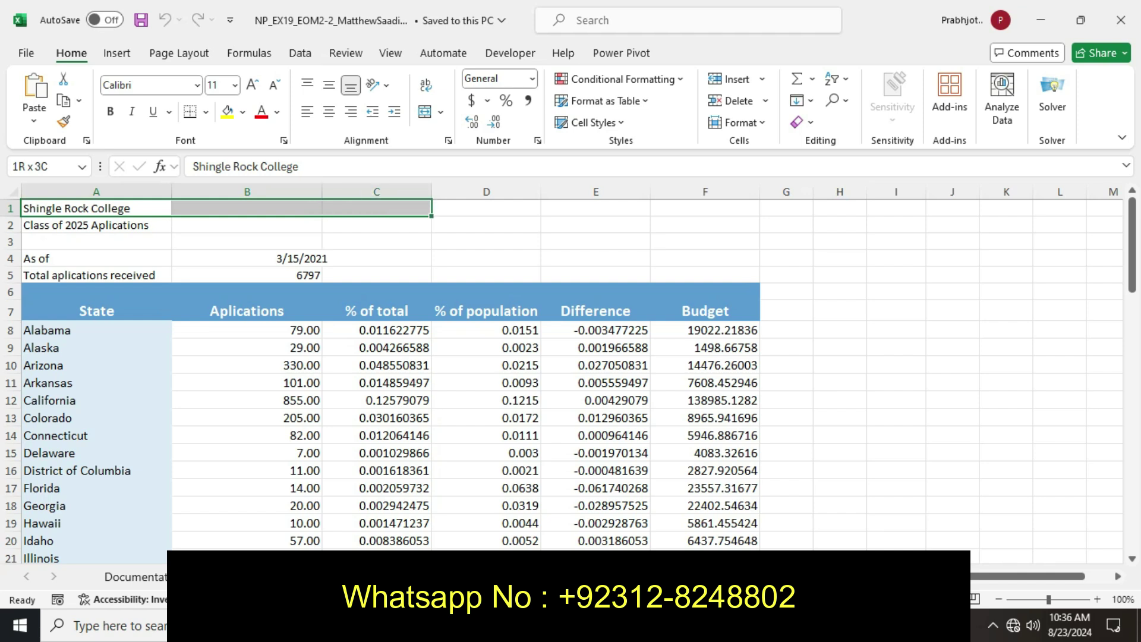
pyautogui.hotkey('shift', 'Right')
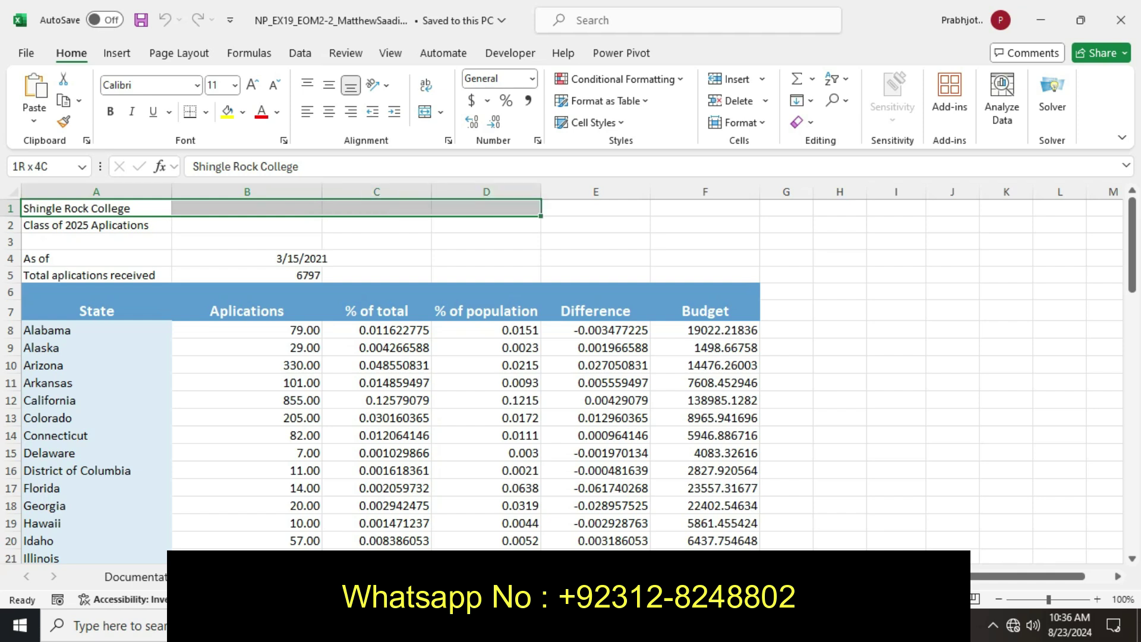
pyautogui.hotkey('shift', 'Right')
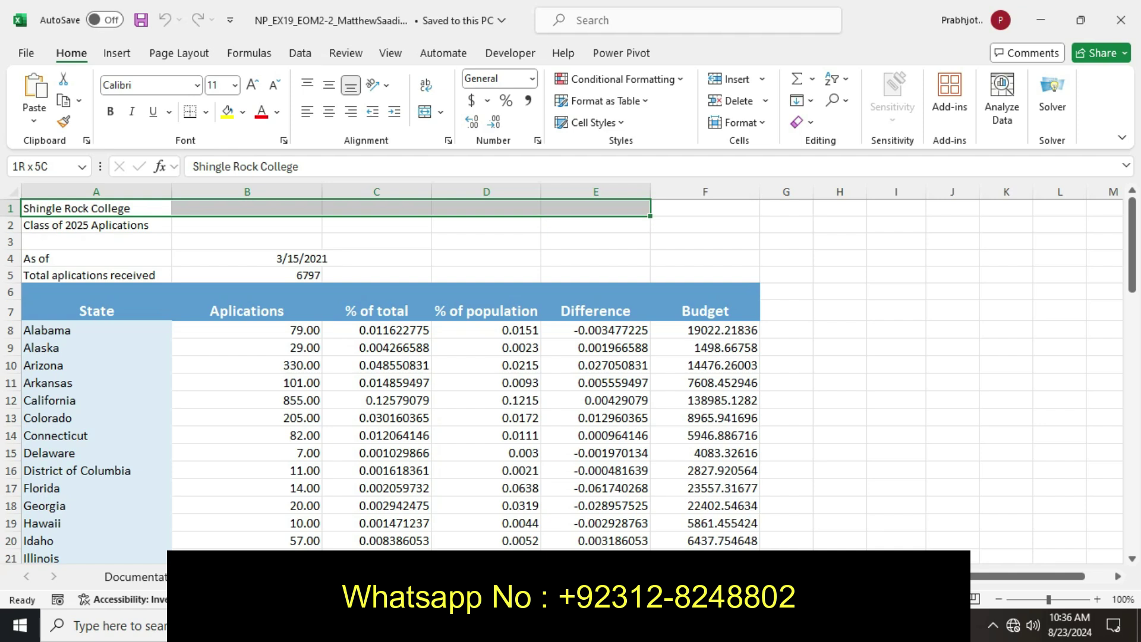
pyautogui.hotkey('shift', 'Right')
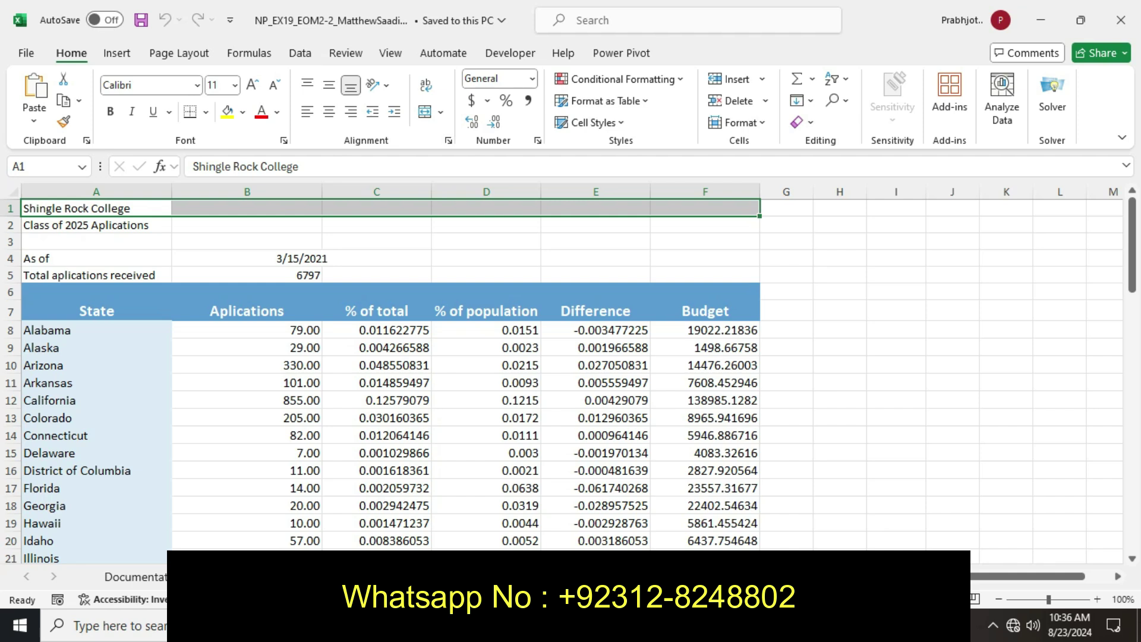
pyautogui.click(441, 112)
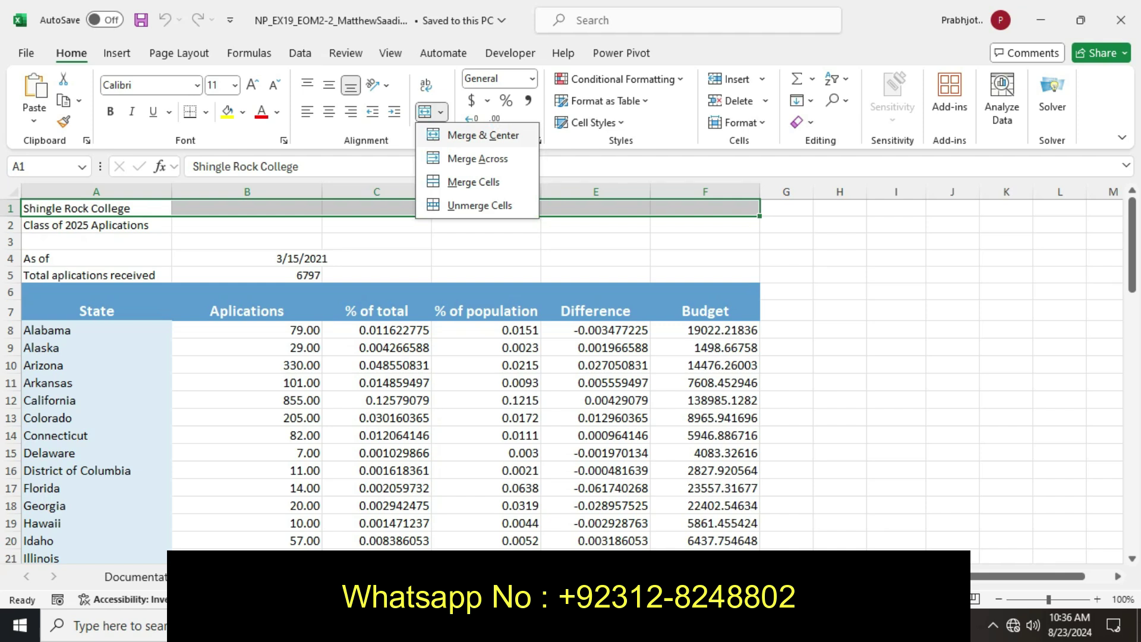
pyautogui.click(483, 136)
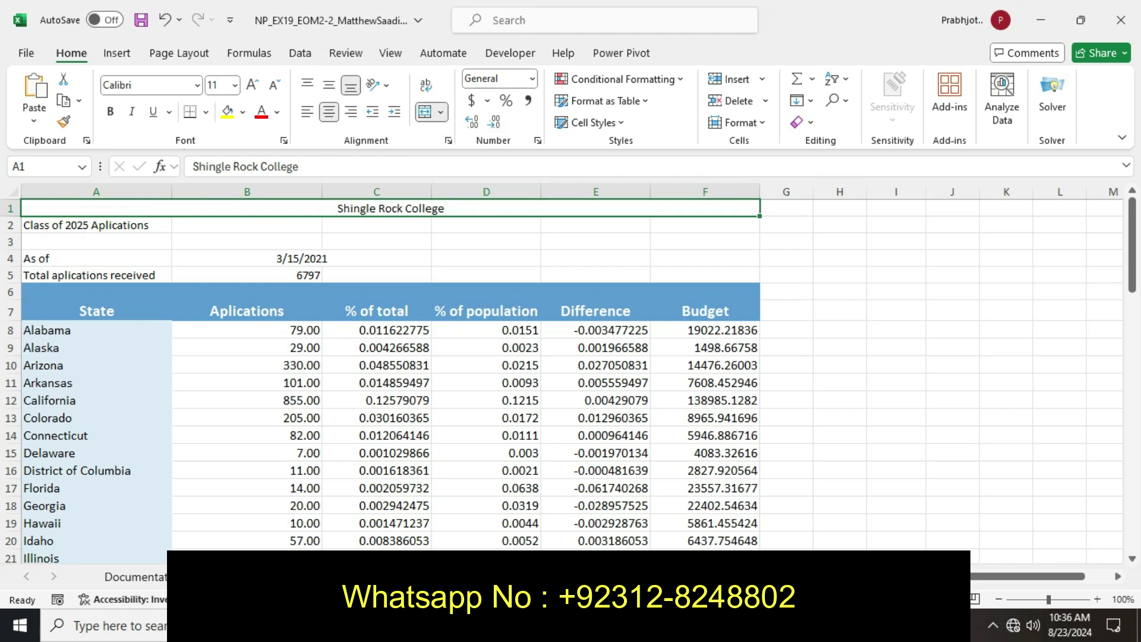
pyautogui.hotkey('alt', 'Tab')
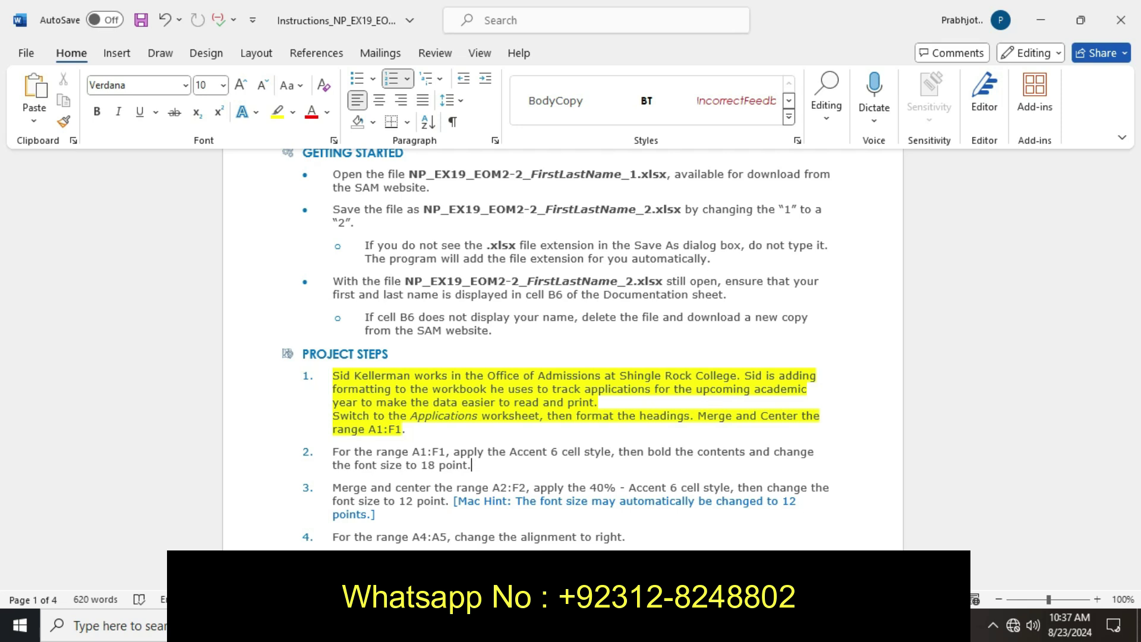
# Back in Excel, give the merged Shingle Rock College heading the Accent6 cell style.
pyautogui.hotkey('alt', 'Tab')
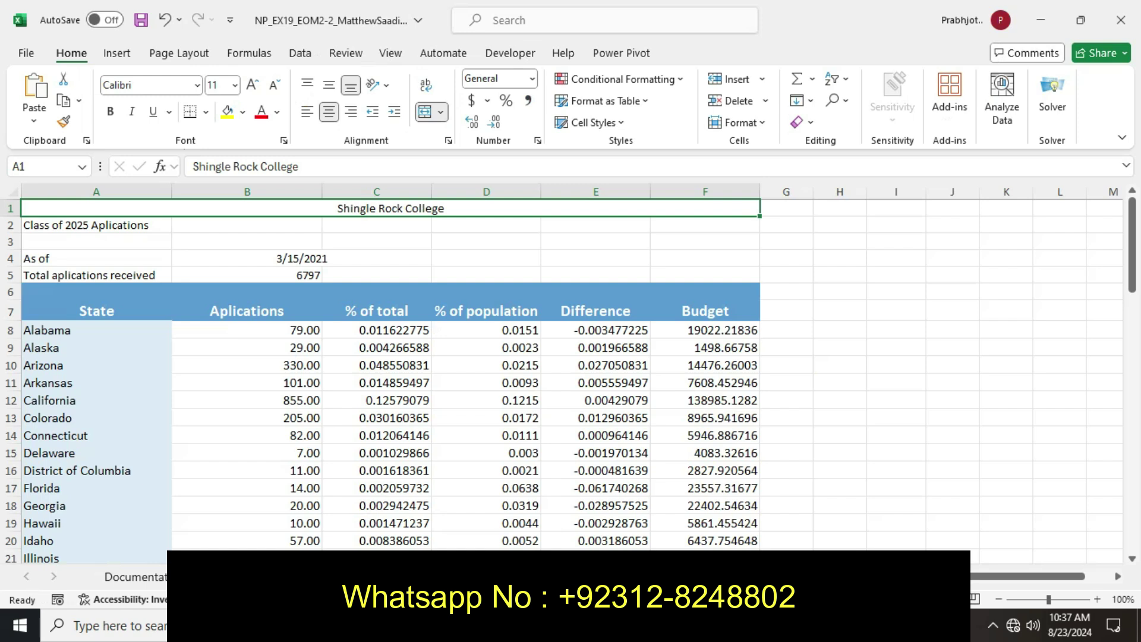
pyautogui.click(589, 122)
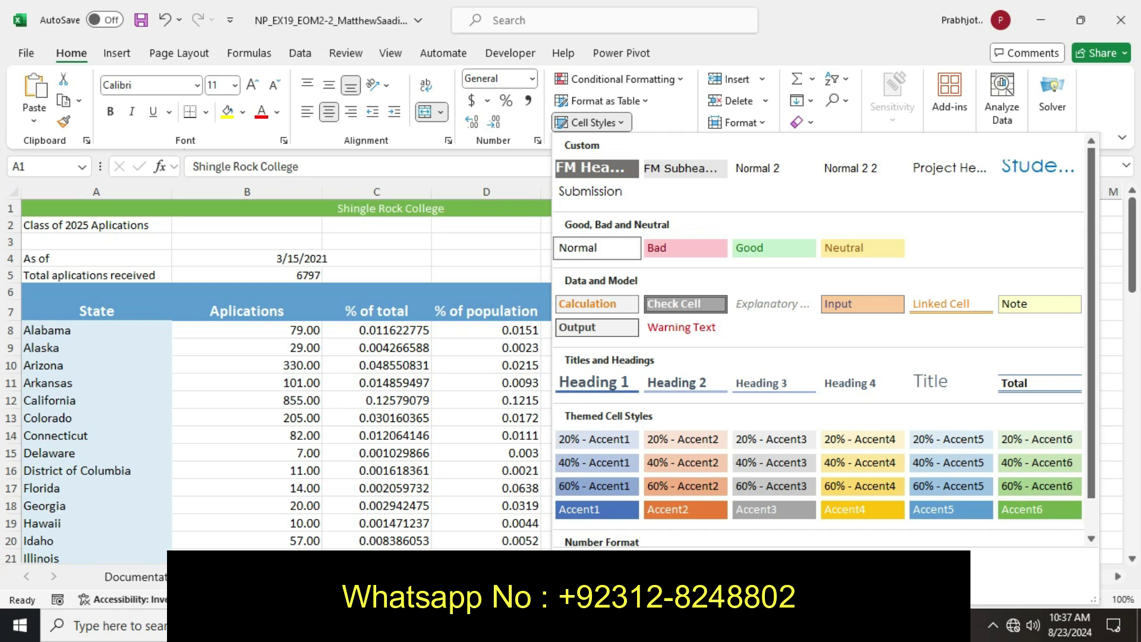
pyautogui.click(1039, 509)
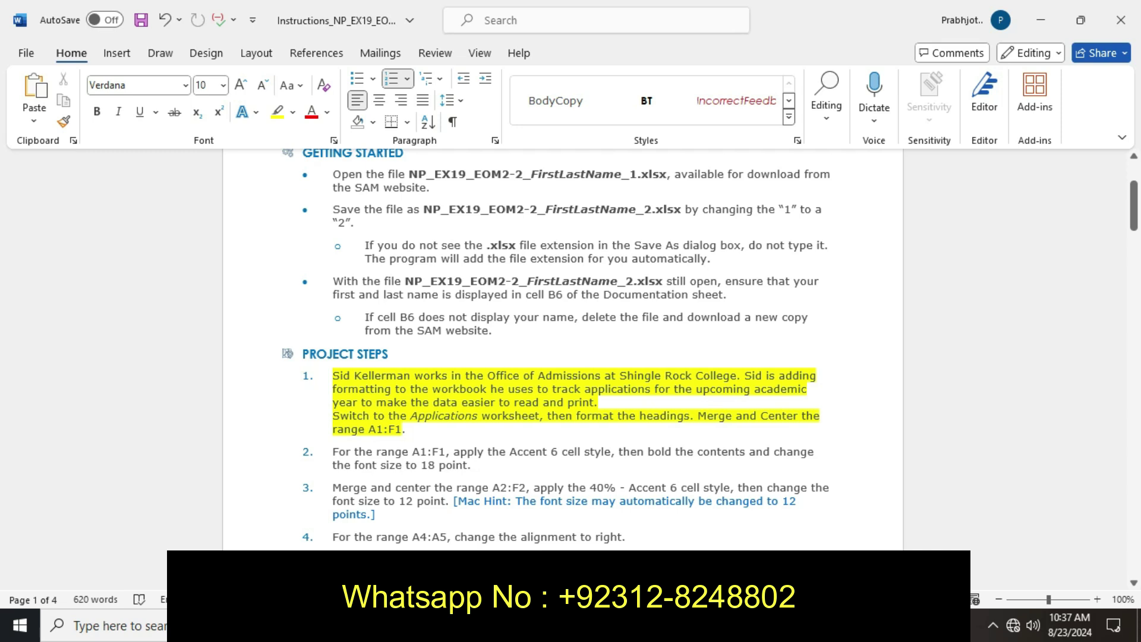
# Remove step 1's yellow highlight, highlight step 2 yellow instead, and return to Excel.
pyautogui.hotkey('ctrl', 'z')
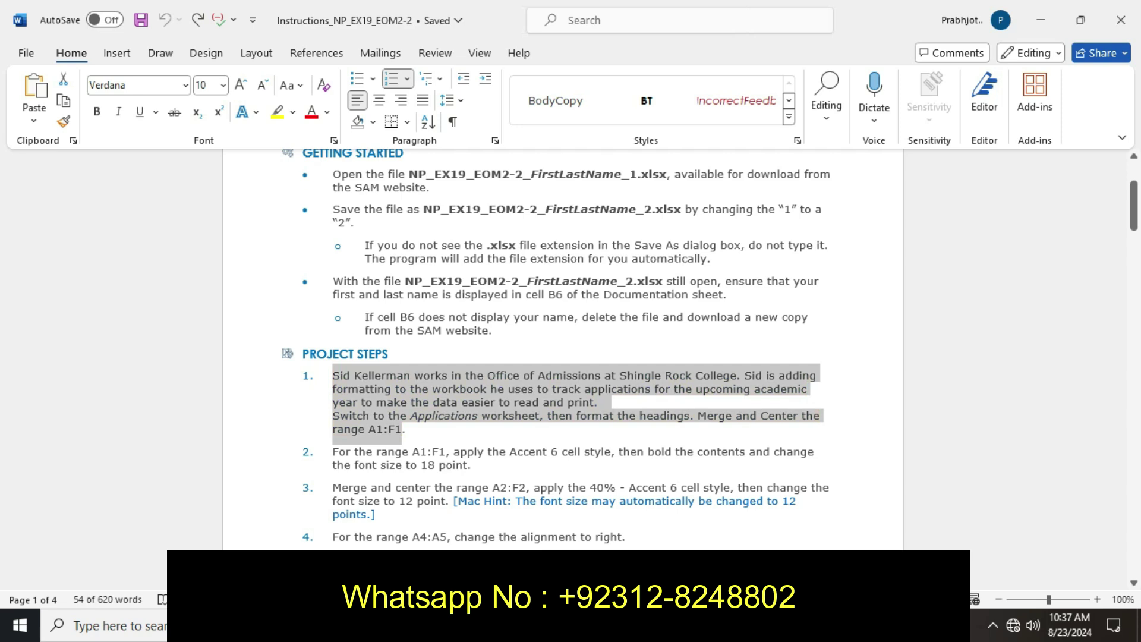
pyautogui.moveTo(332, 451)
pyautogui.mouseDown()
pyautogui.moveTo(405, 464)
pyautogui.moveTo(487, 452)
pyautogui.moveTo(477, 465)
pyautogui.mouseUp()
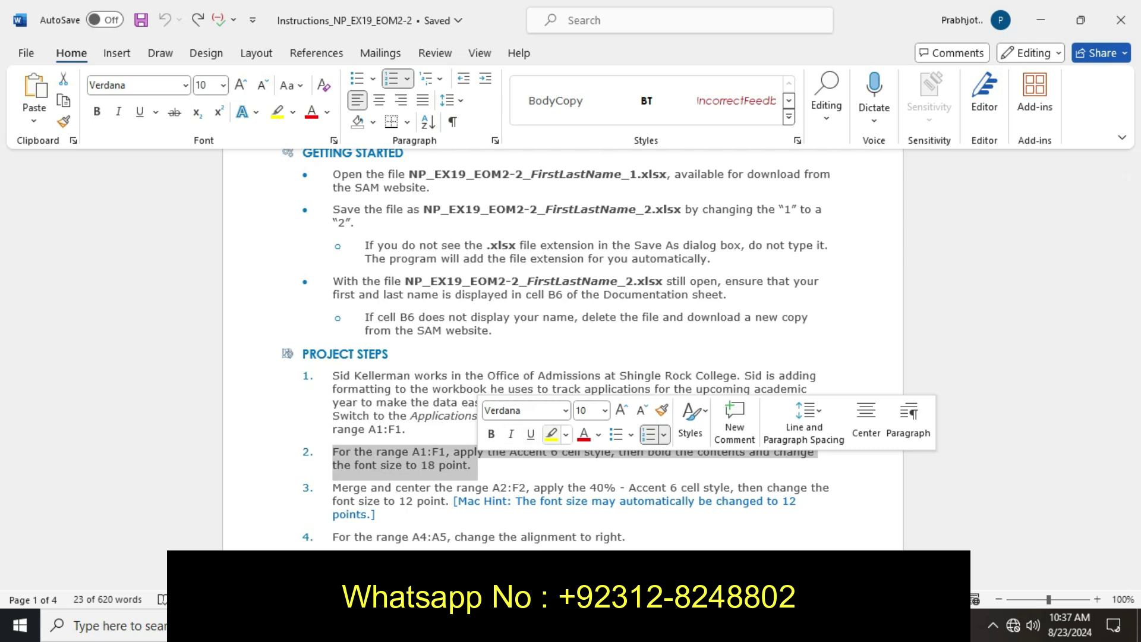
pyautogui.click(551, 434)
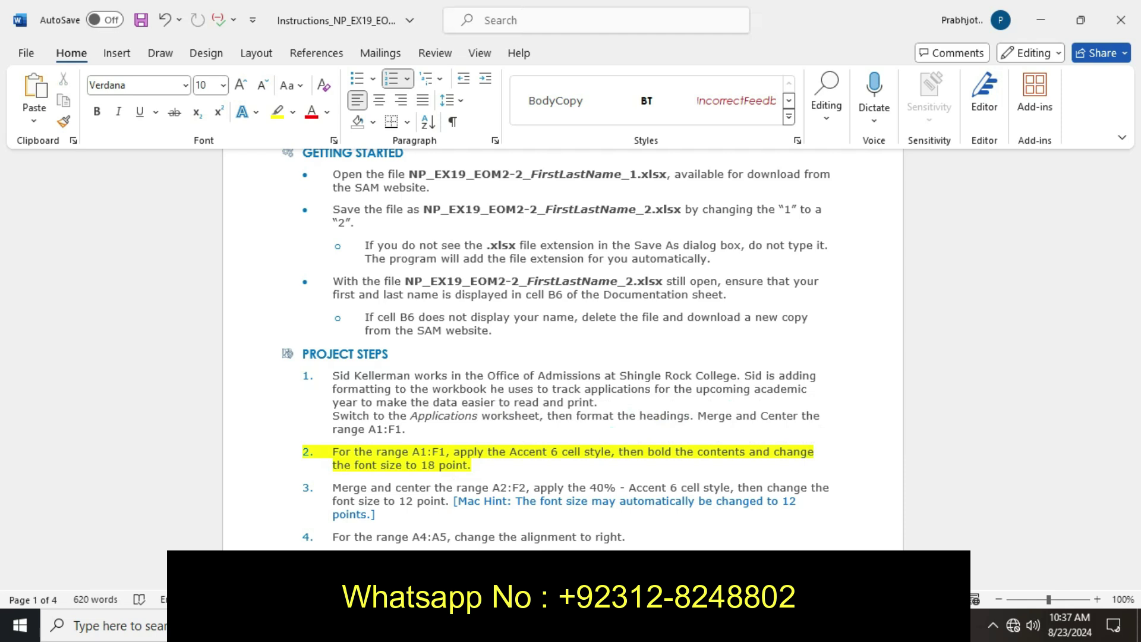
pyautogui.hotkey('alt', 'Tab')
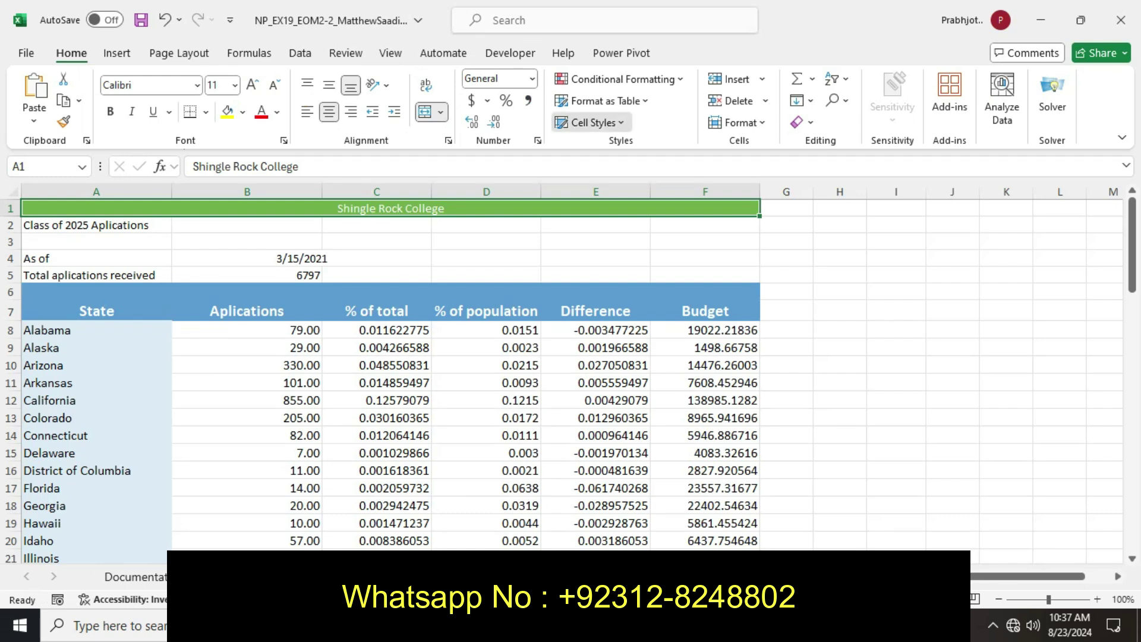
# Reapply the Accent6 cell style to the merged A1 heading.
pyautogui.click(591, 123)
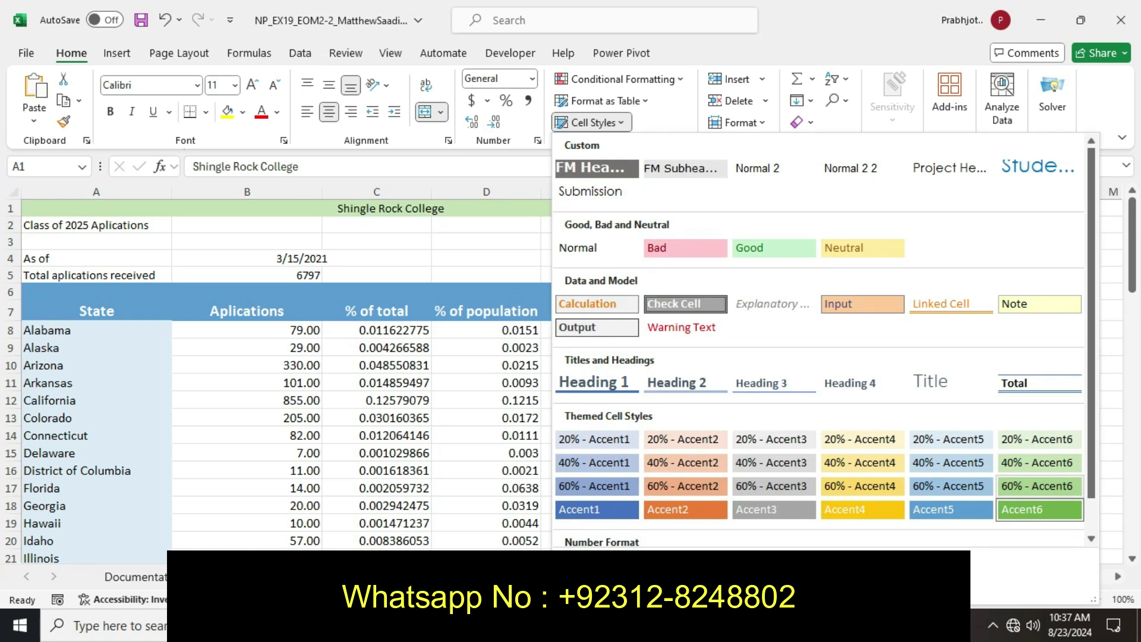
pyautogui.click(1038, 509)
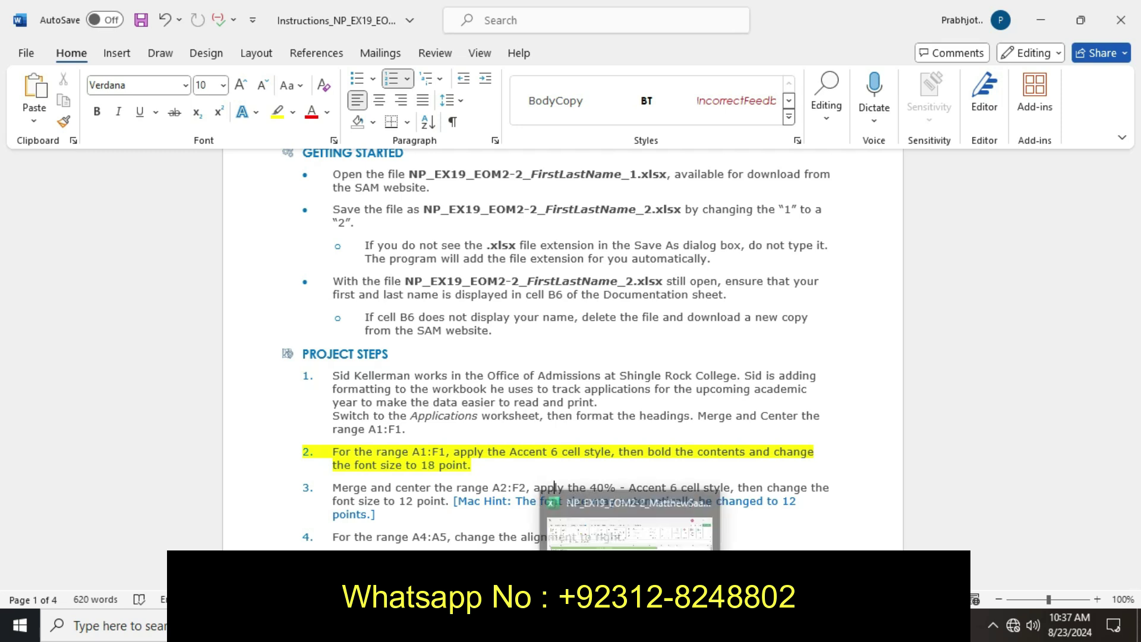
# Set the merged Shingle Rock College title in A1:F1 to 18 pt, then return to Word.
pyautogui.click(688, 499)
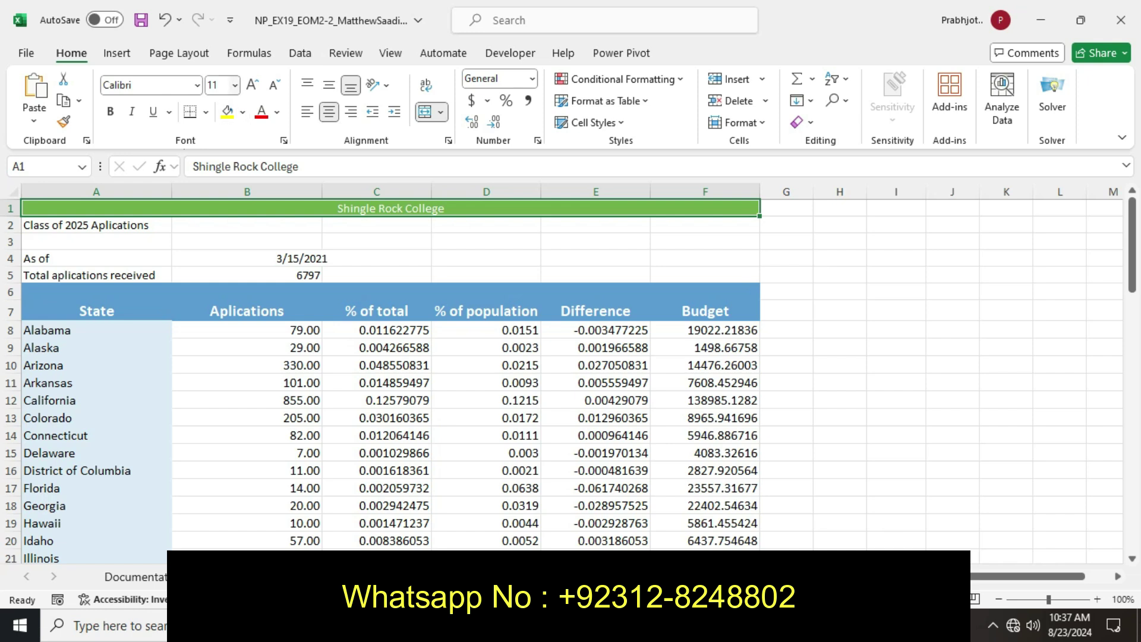
pyautogui.click(235, 85)
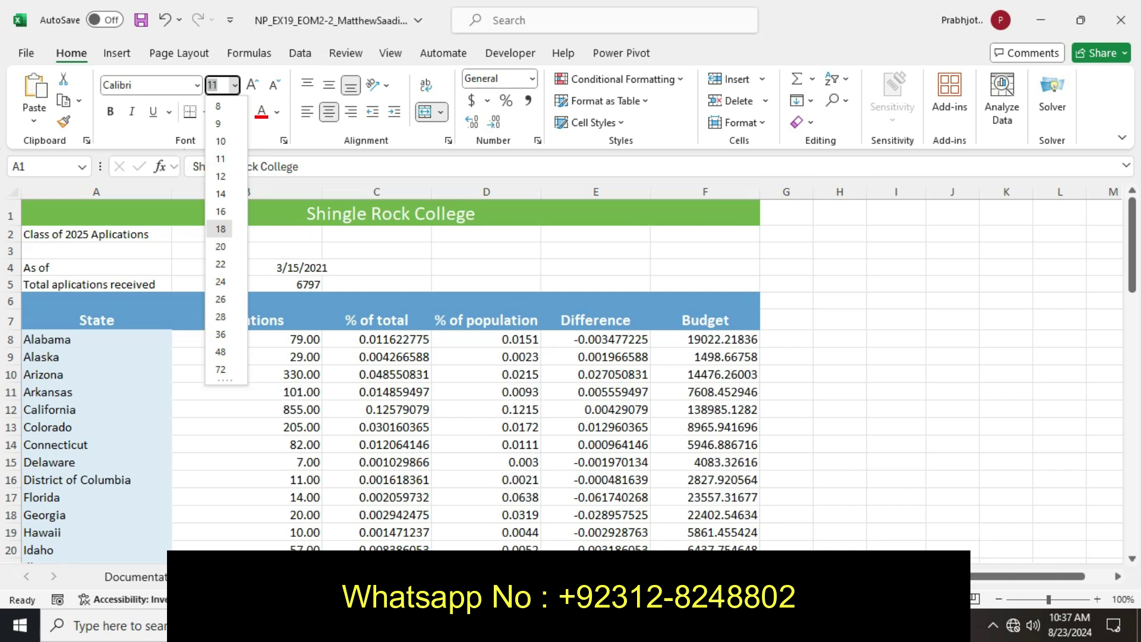
pyautogui.click(220, 228)
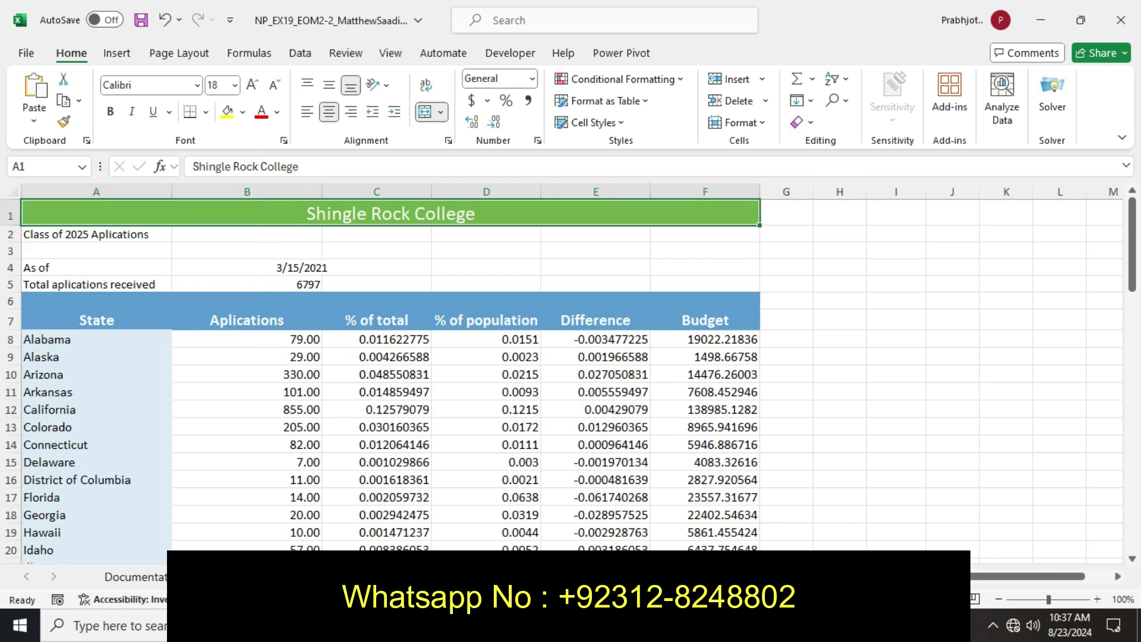
pyautogui.hotkey('alt', 'Tab')
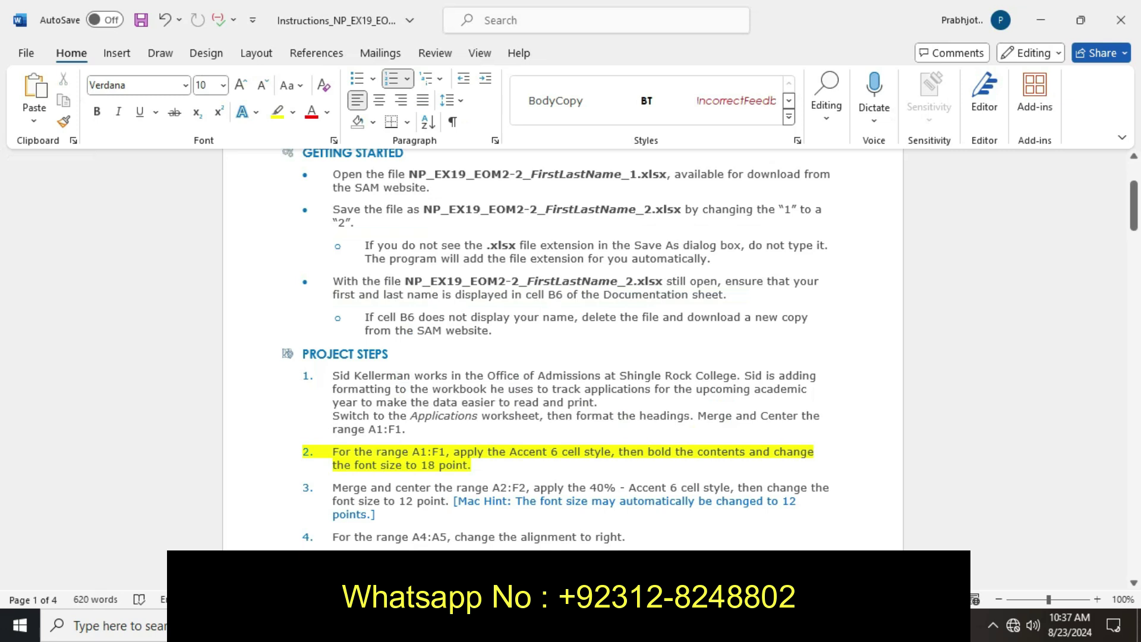
# Undo the yellow highlight on instruction step 2 in Word and deselect the text.
pyautogui.hotkey('ctrl', 'z')
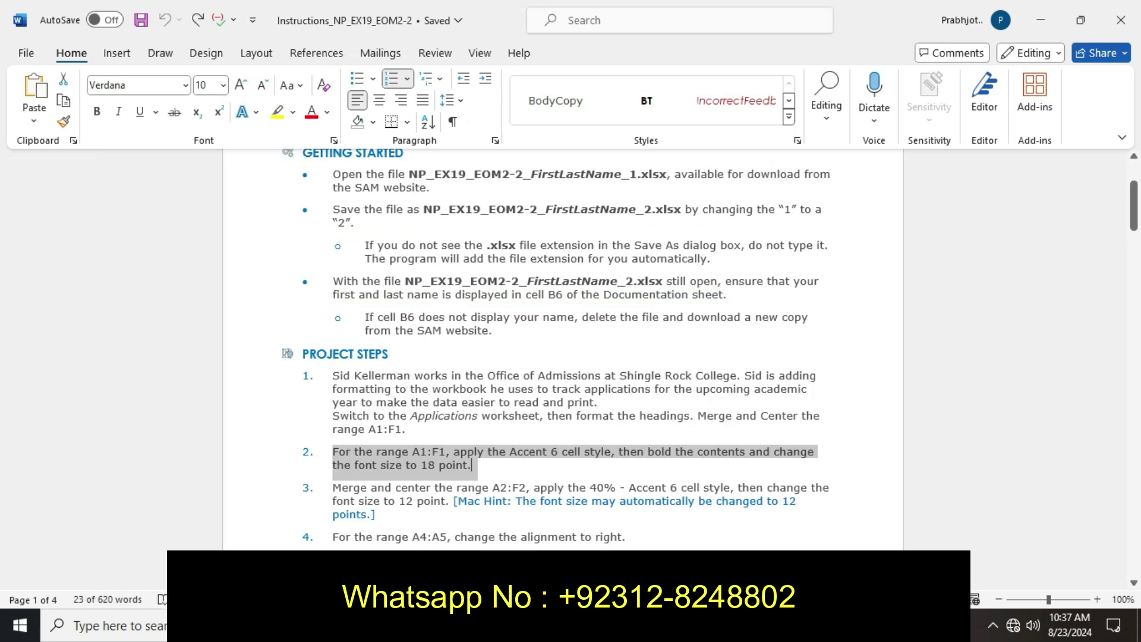
pyautogui.click(471, 465)
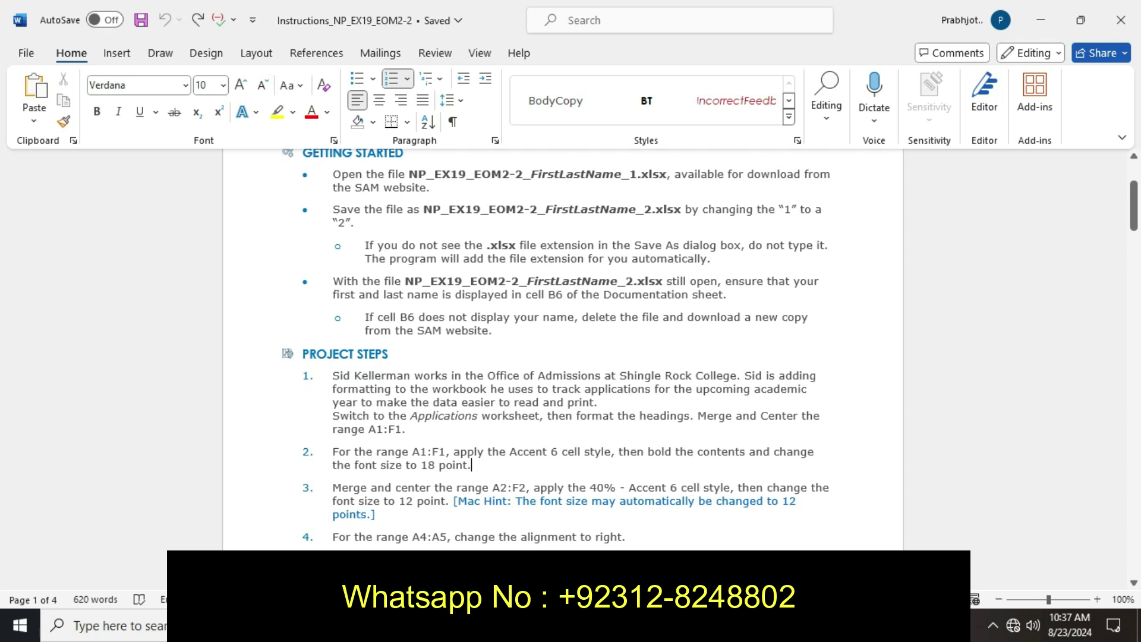
# Highlight step 3, the A2:F2 merge instruction, in yellow, then return to Excel.
pyautogui.hotkey('shift', 'Down')
pyautogui.hotkey('ctrl', 'shift', 'Right')
pyautogui.hotkey('ctrl', 'shift', 'Right')
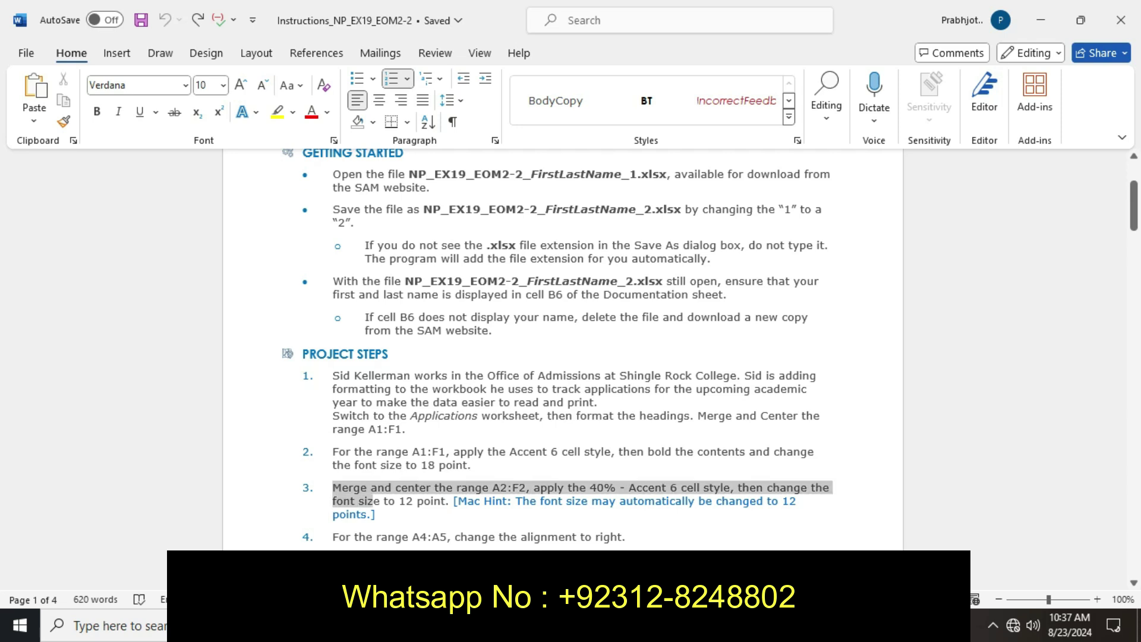
pyautogui.hotkey('ctrl', 'shift', 'Down')
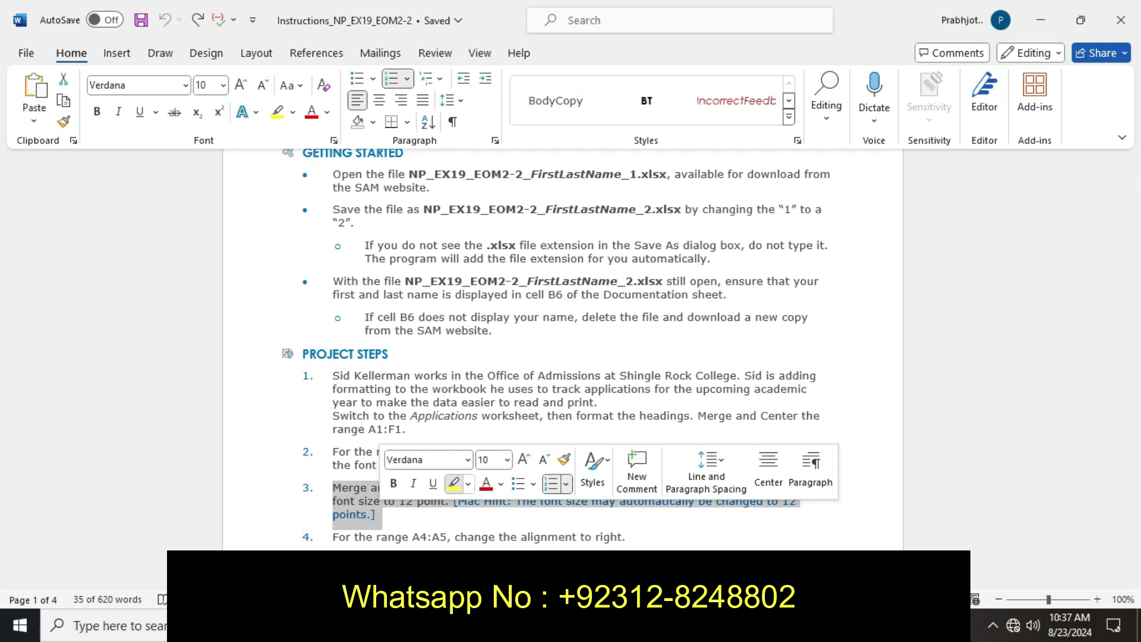
pyautogui.click(453, 483)
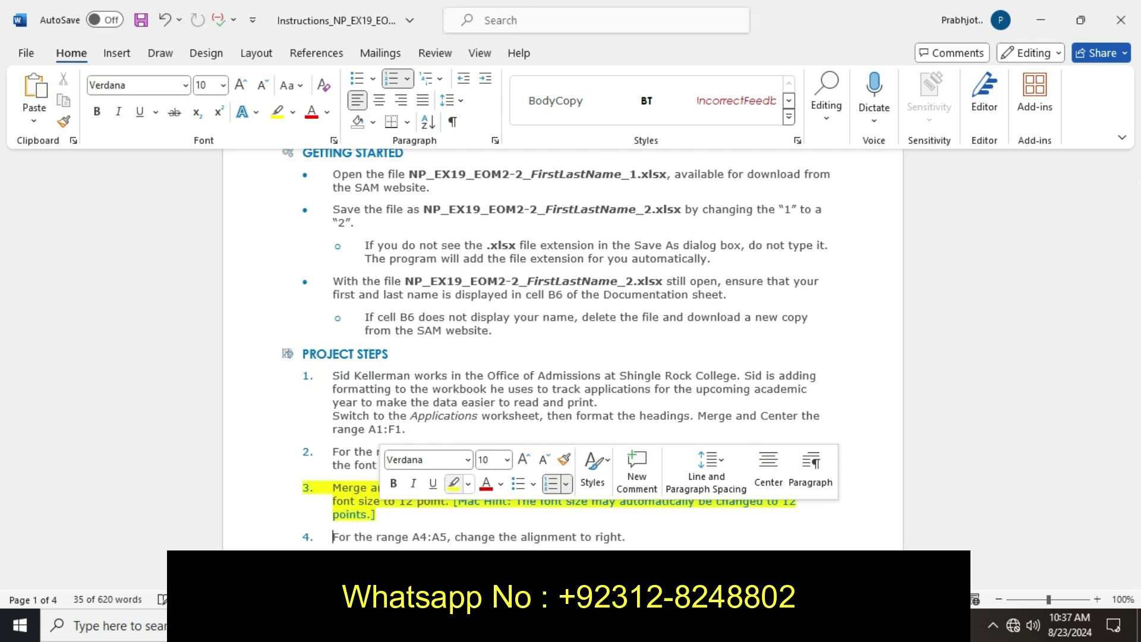
pyautogui.click(447, 537)
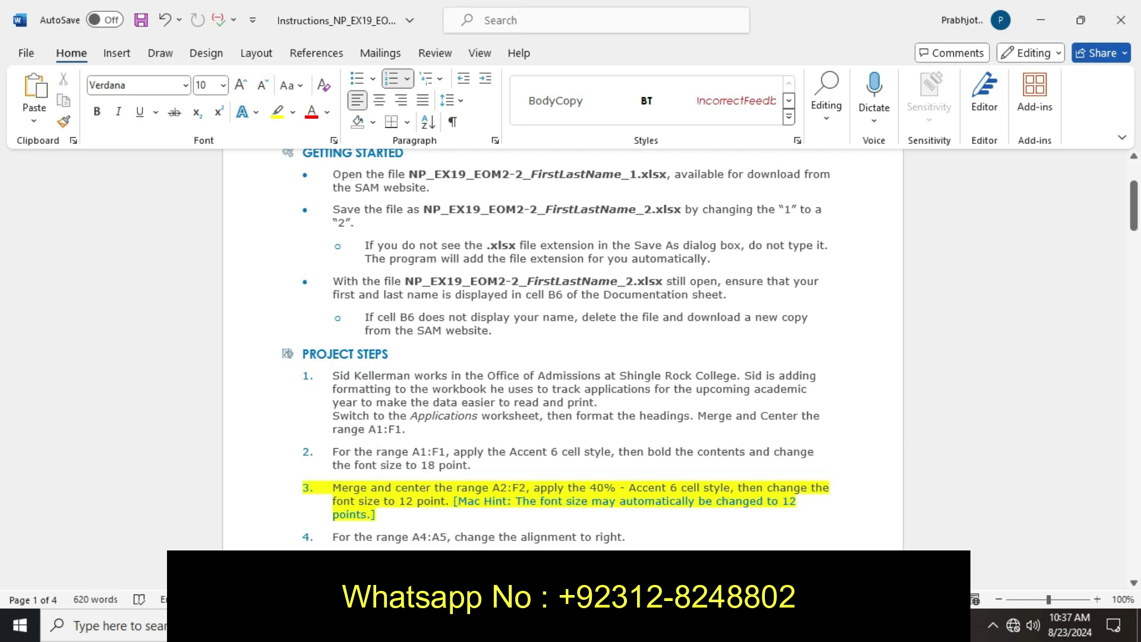
pyautogui.hotkey('alt', 'Tab')
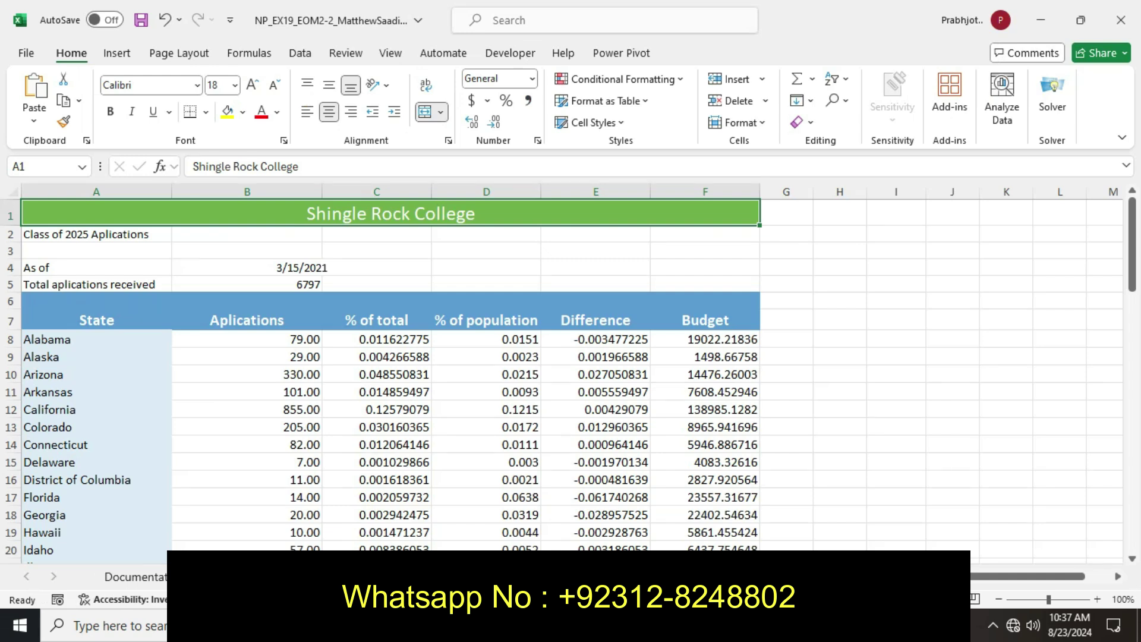
# Select A2:F2 containing 'Class of 2025 Aplications', checking the next instruction in Word.
pyautogui.click(96, 234)
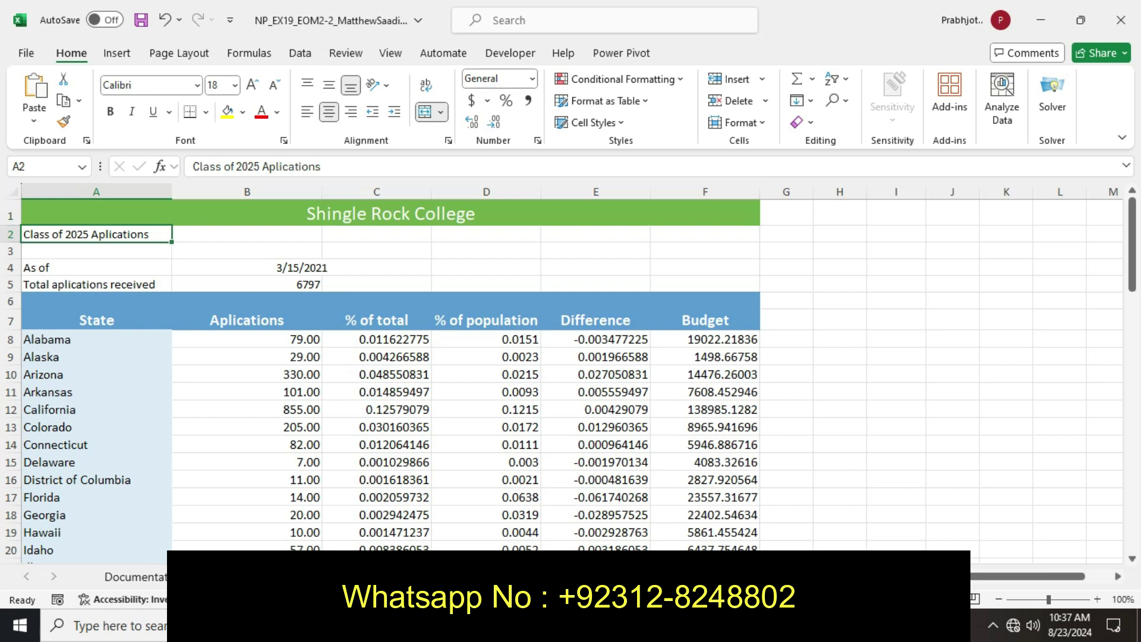
pyautogui.moveTo(96, 234)
pyautogui.mouseDown()
pyautogui.moveTo(246, 251)
pyautogui.moveTo(705, 234)
pyautogui.mouseUp()
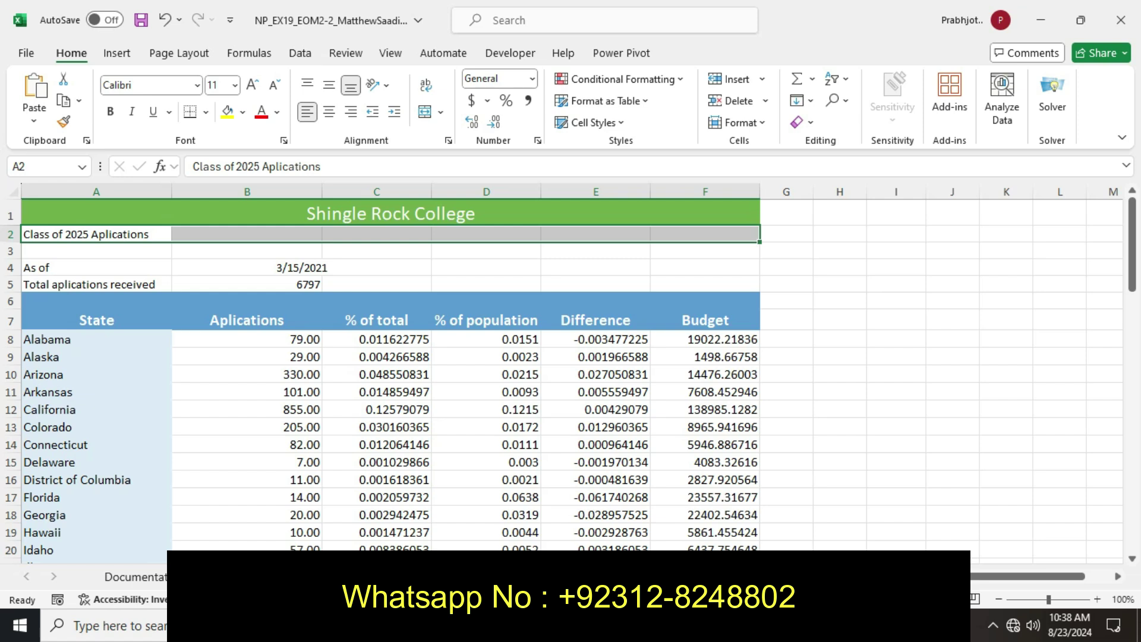
pyautogui.hotkey('alt', 'Tab')
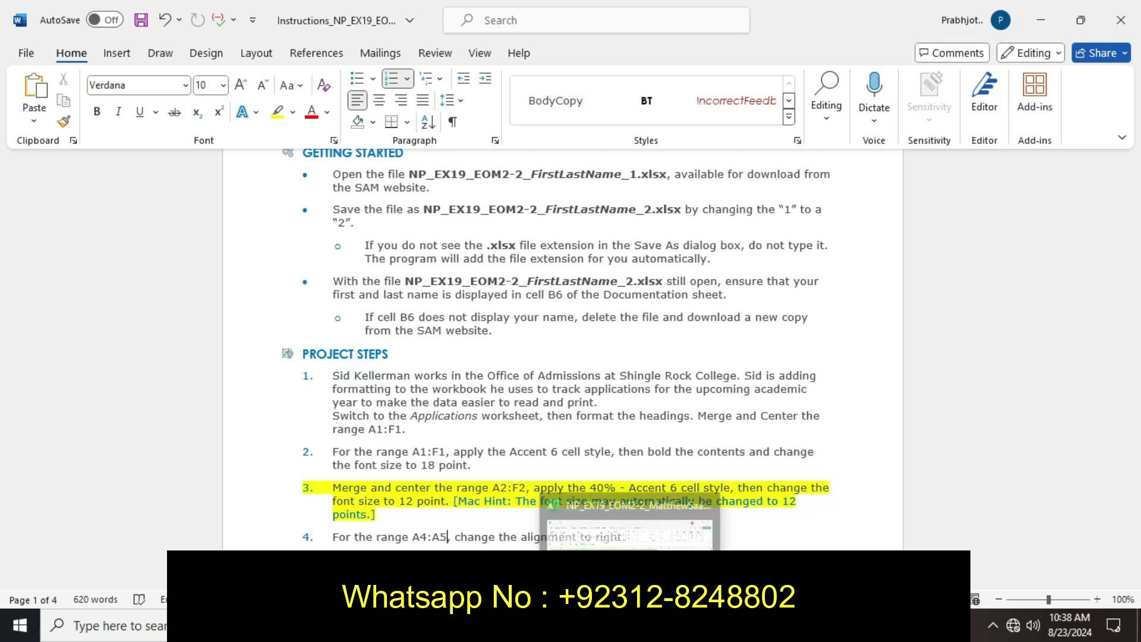
pyautogui.hotkey('alt', 'Tab')
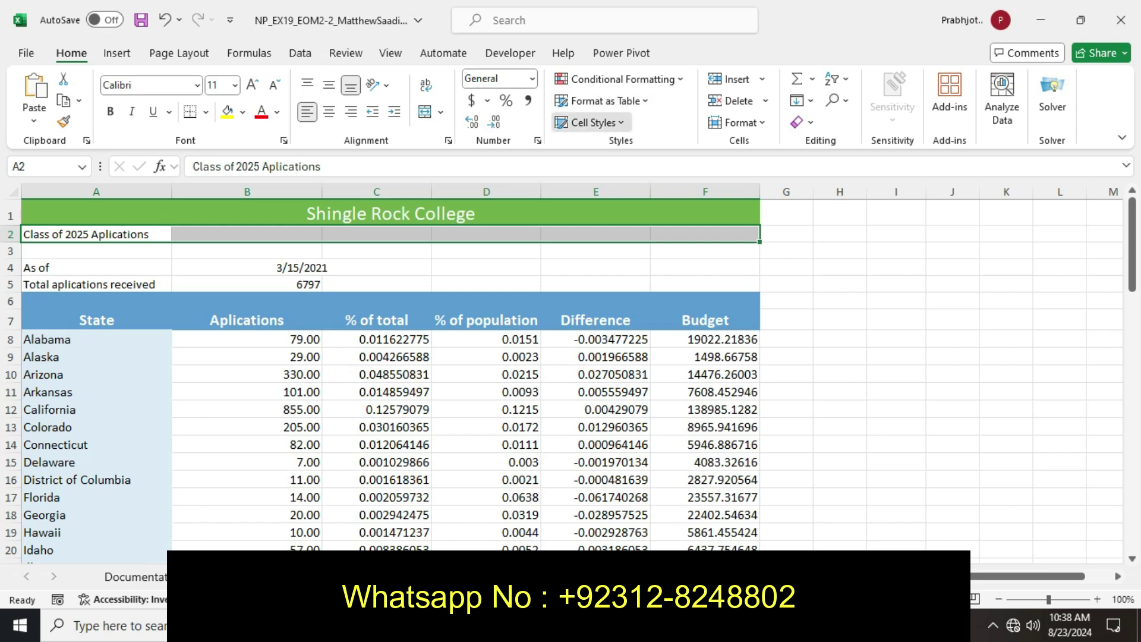
# Apply the 40% - Accent6 cell style to A2:F2.
pyautogui.click(591, 122)
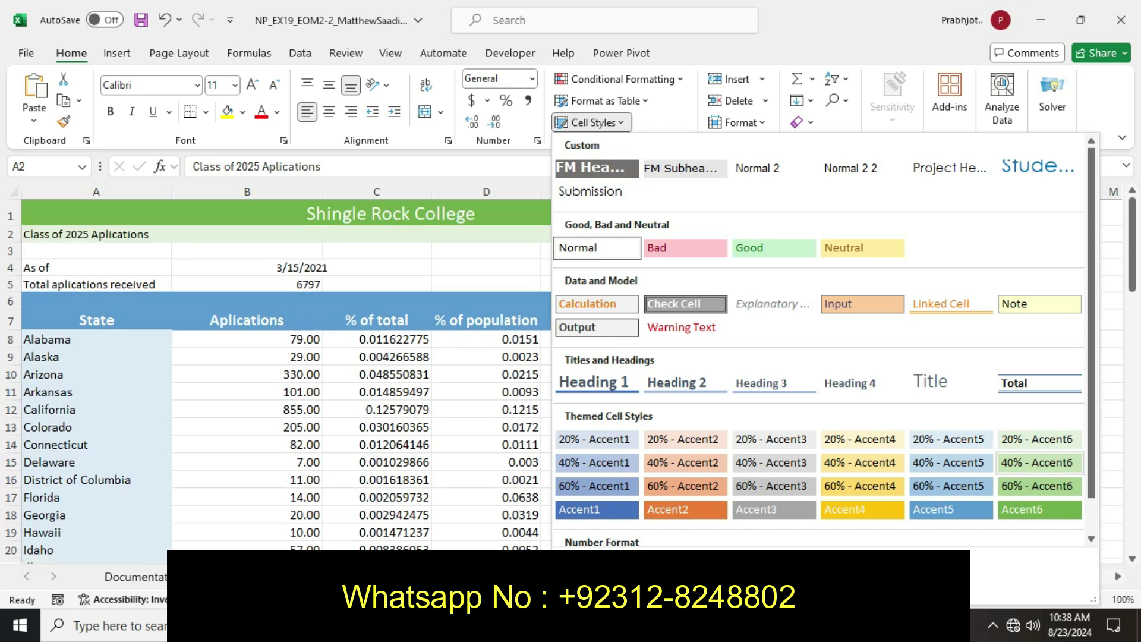
pyautogui.click(1039, 462)
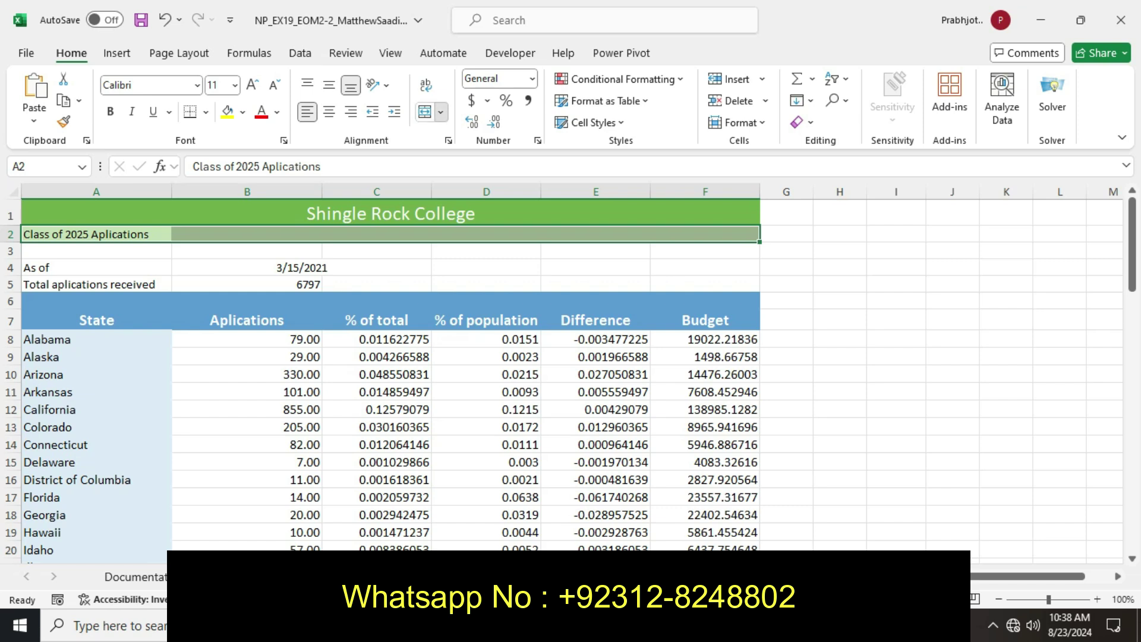
# Merge and center the Class of 2025 Aplications subtitle across A2:F2.
pyautogui.click(440, 112)
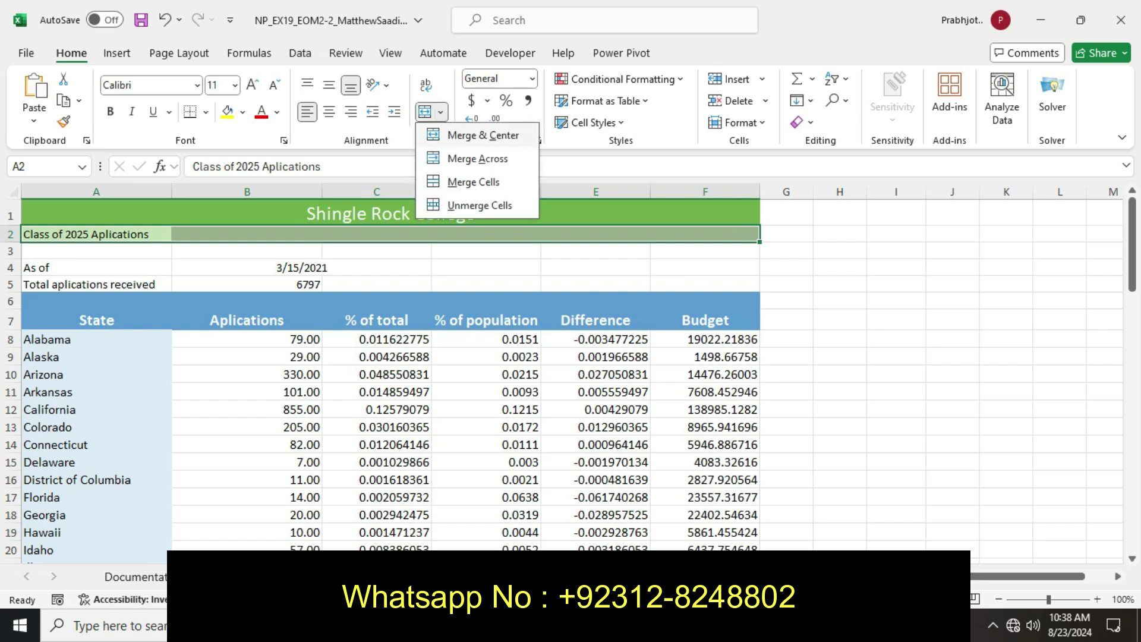
pyautogui.click(483, 135)
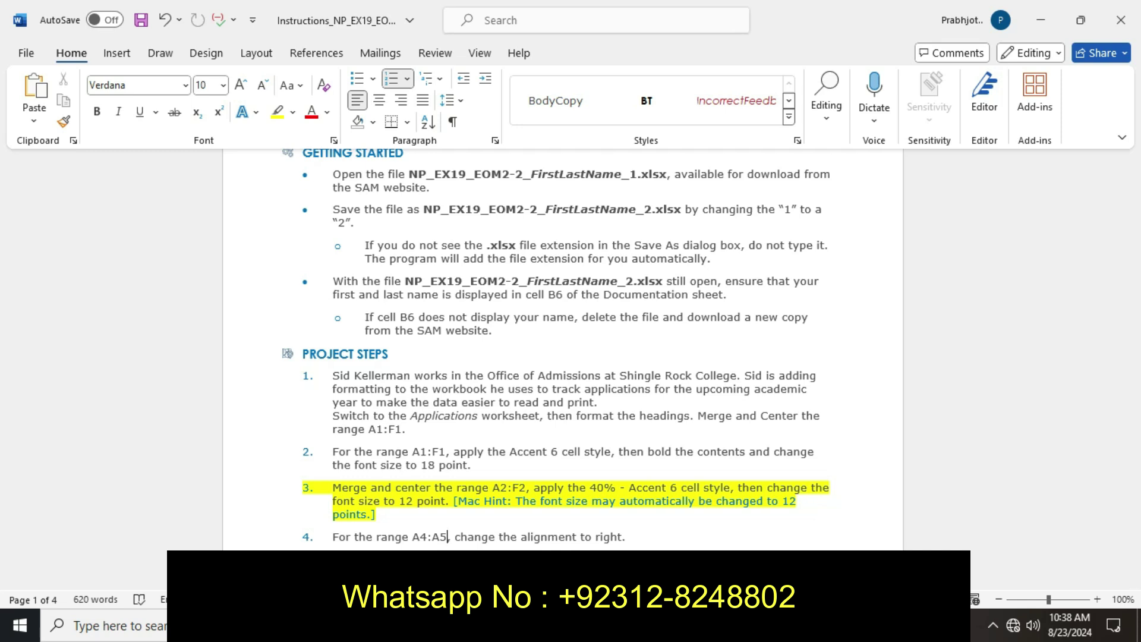
pyautogui.hotkey('alt', 'Tab')
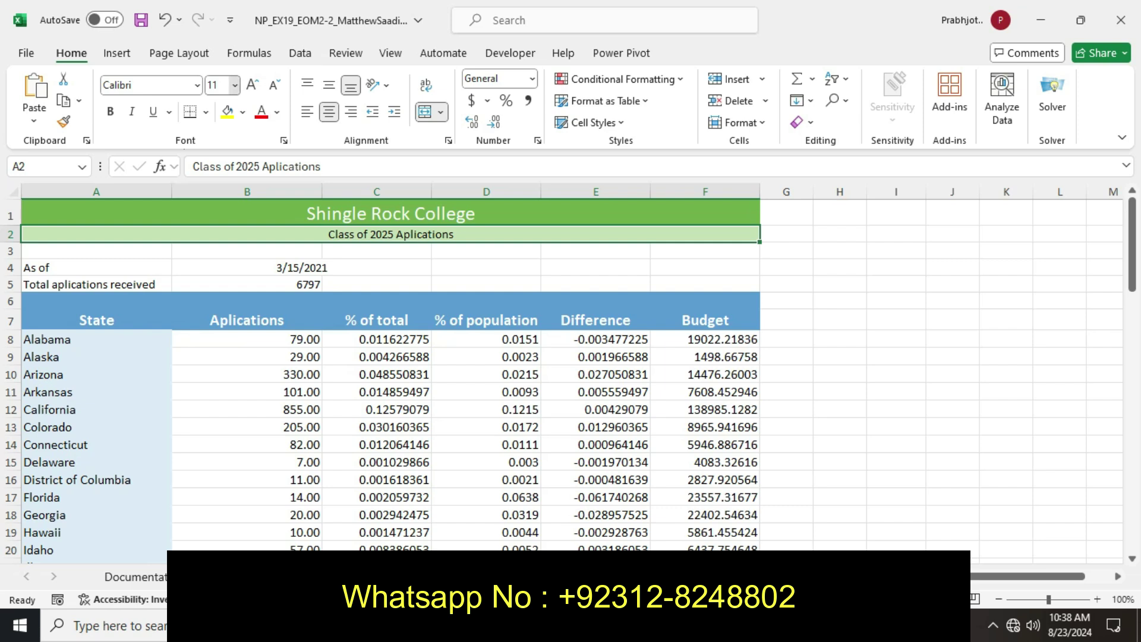
# Set the Class of 2025 subtitle's font size to 12 pt.
pyautogui.click(234, 85)
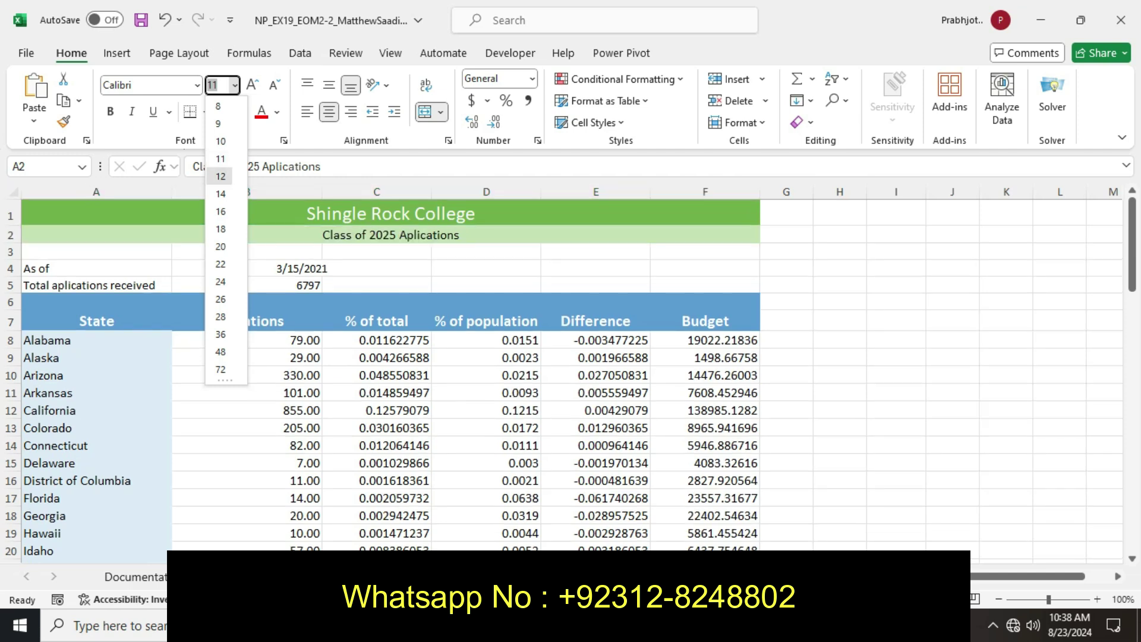
pyautogui.click(221, 176)
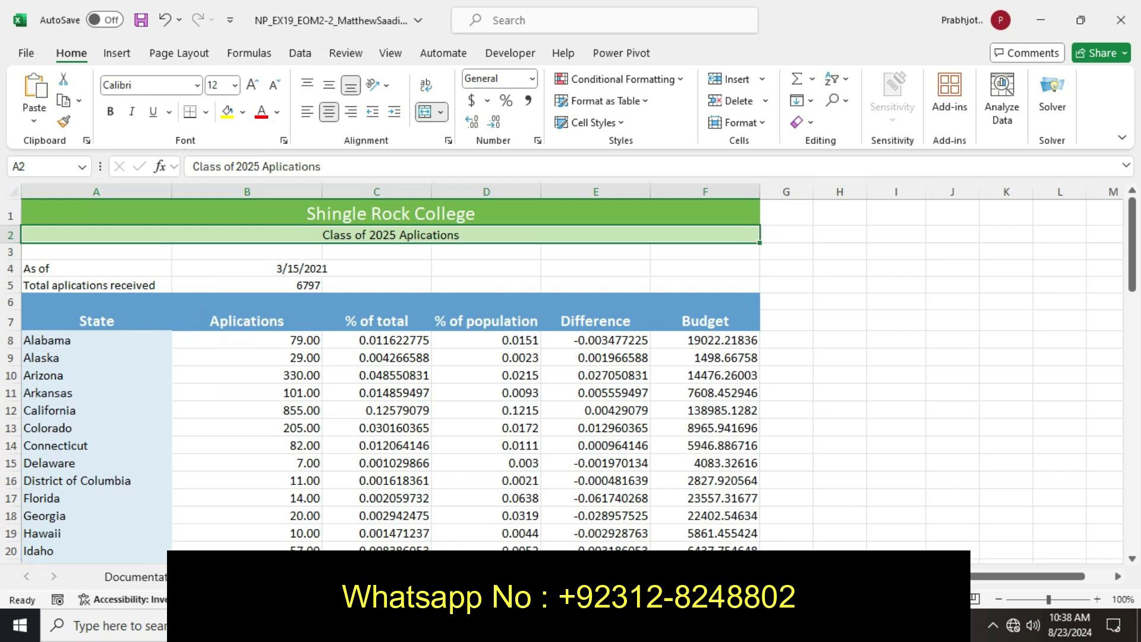
pyautogui.hotkey('alt', 'Tab')
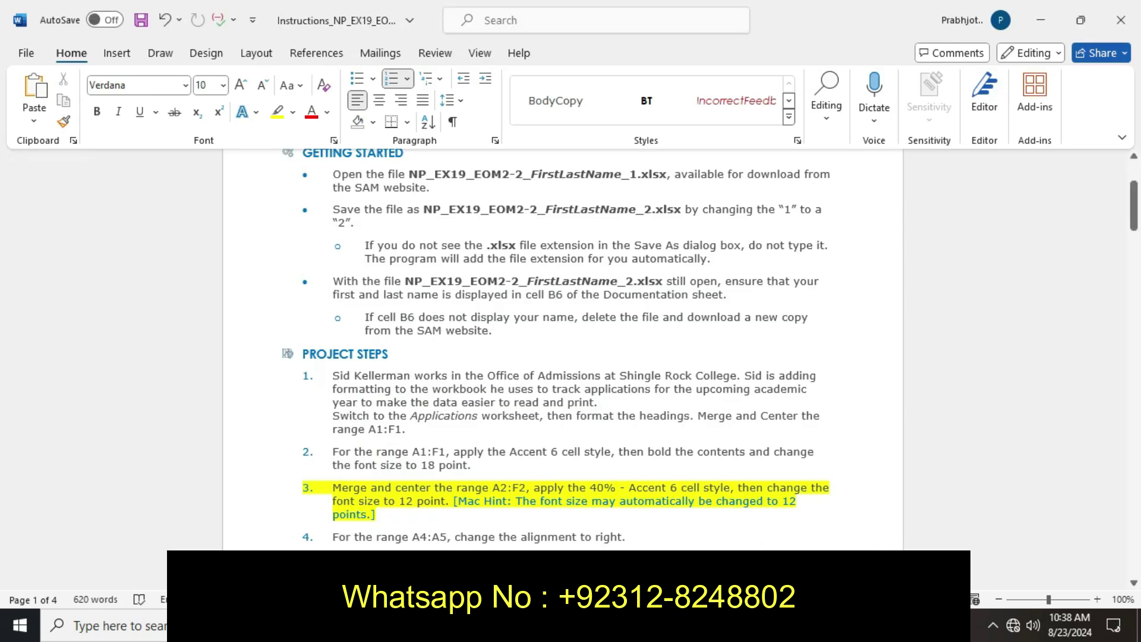
# Move the yellow highlight from step 3 to step 4, right-aligning A4:A5, then return to Excel.
pyautogui.hotkey('ctrl', 'z')
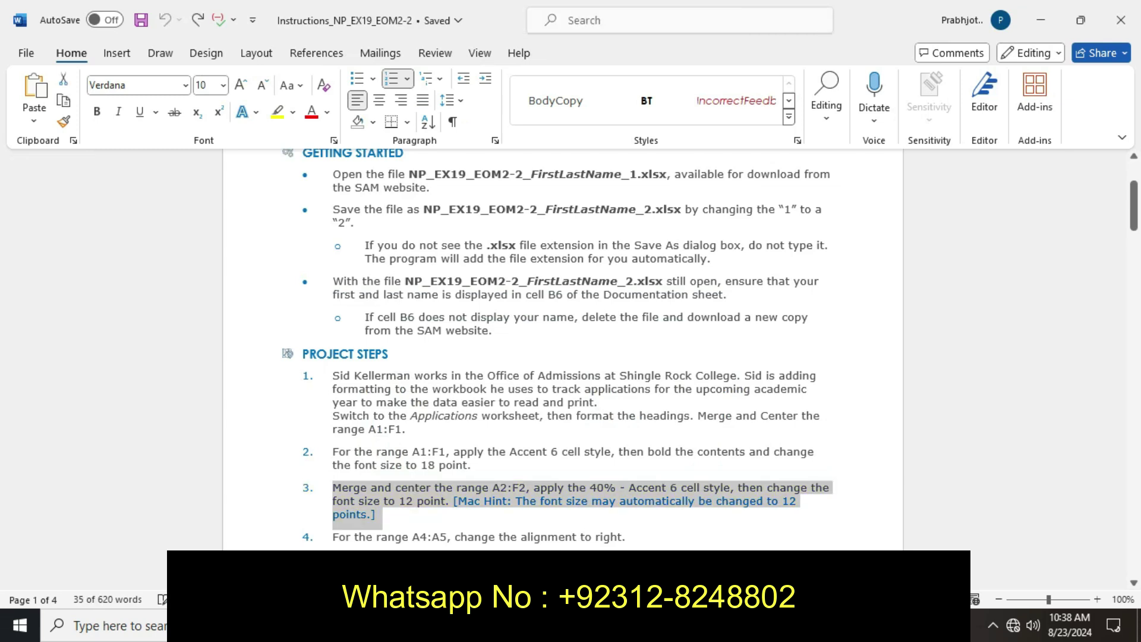
pyautogui.click(592, 501)
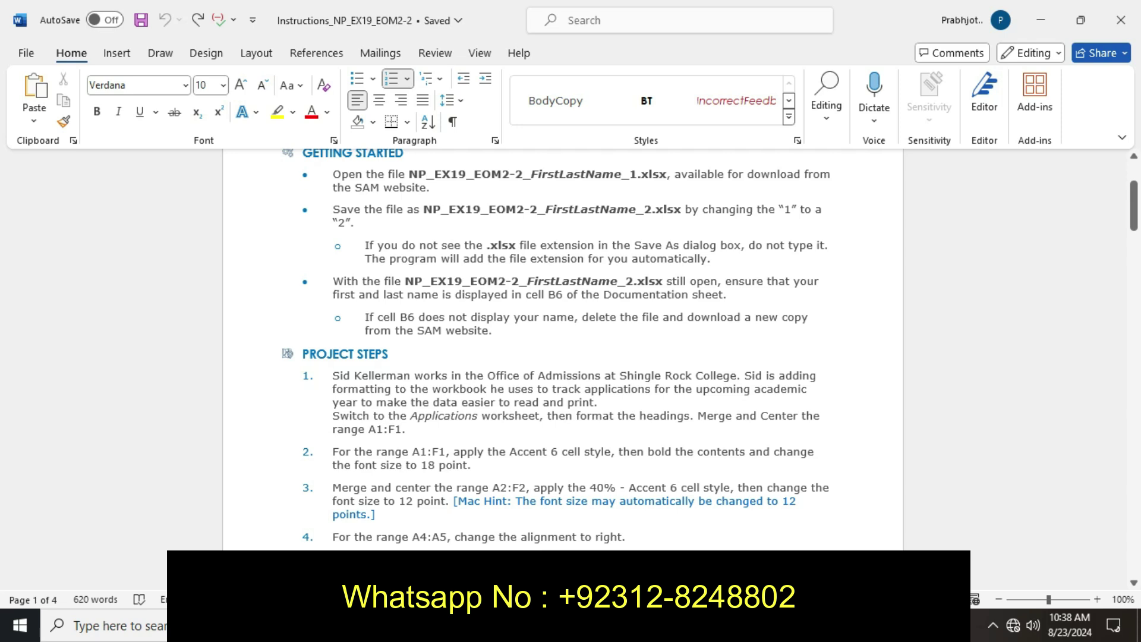
pyautogui.hotkey('shift', 'Right')
pyautogui.hotkey('shift', 'Right')
pyautogui.hotkey('shift', 'Right')
pyautogui.hotkey('shift', 'Right')
pyautogui.hotkey('shift', 'Right')
pyautogui.hotkey('shift', 'Right')
pyautogui.press('Left')
pyautogui.moveTo(333, 537); pyautogui.dragTo(632, 537)
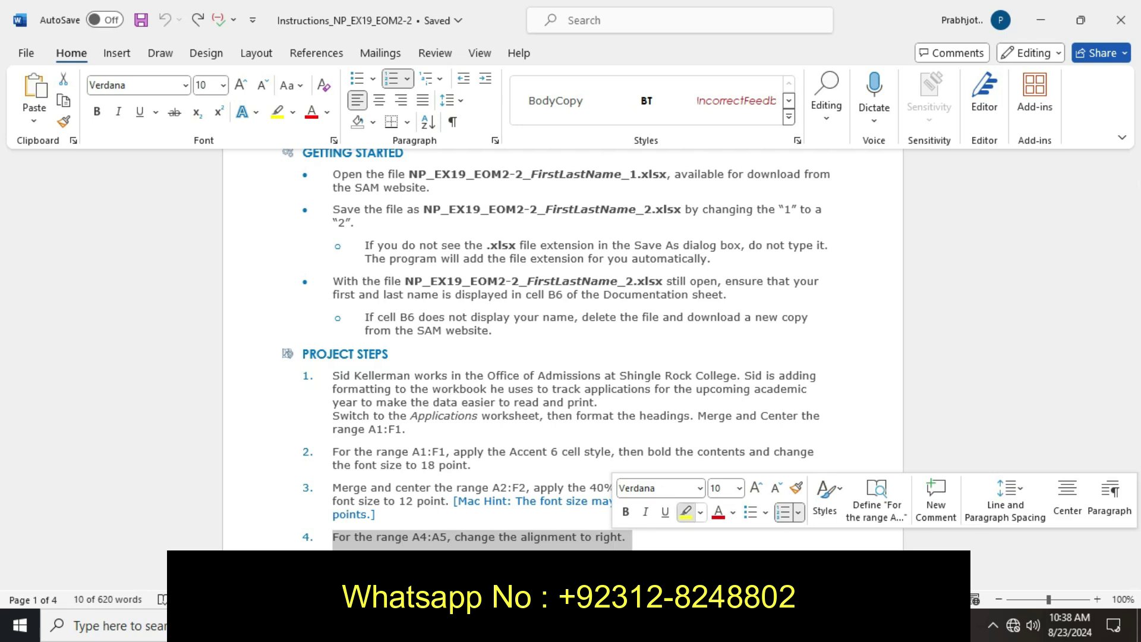
pyautogui.click(685, 511)
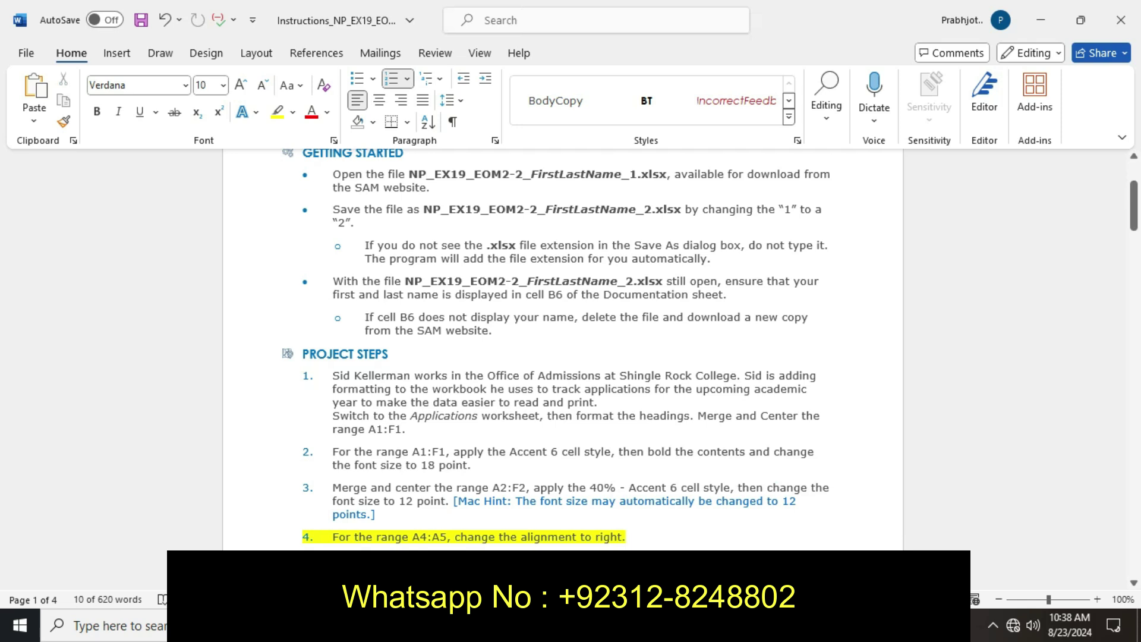
pyautogui.click(630, 537)
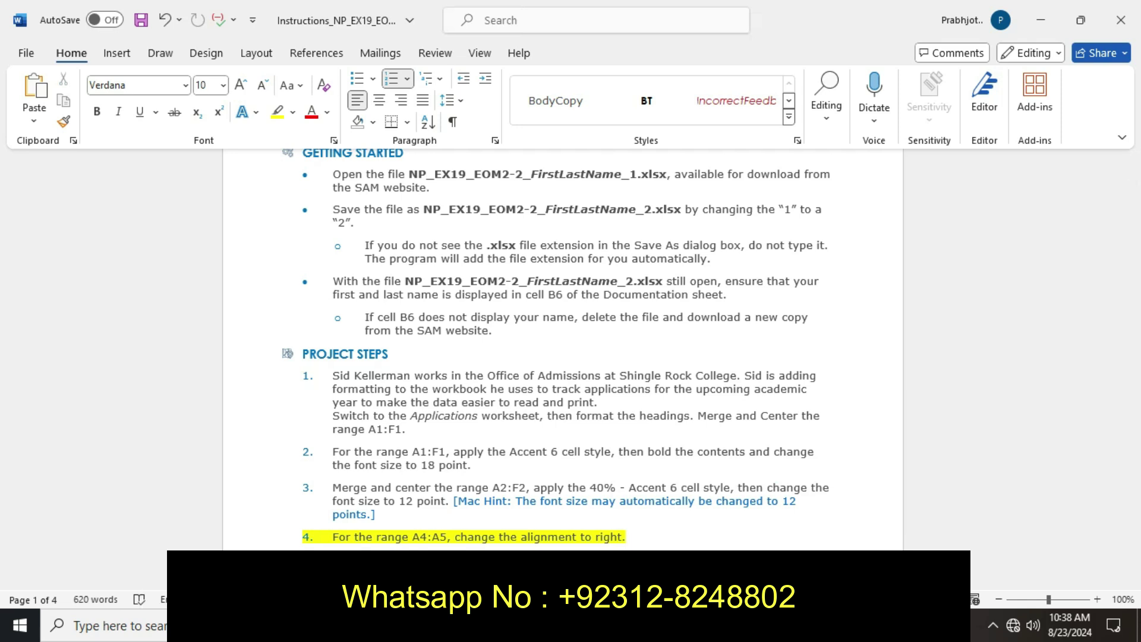
pyautogui.hotkey('alt', 'Tab')
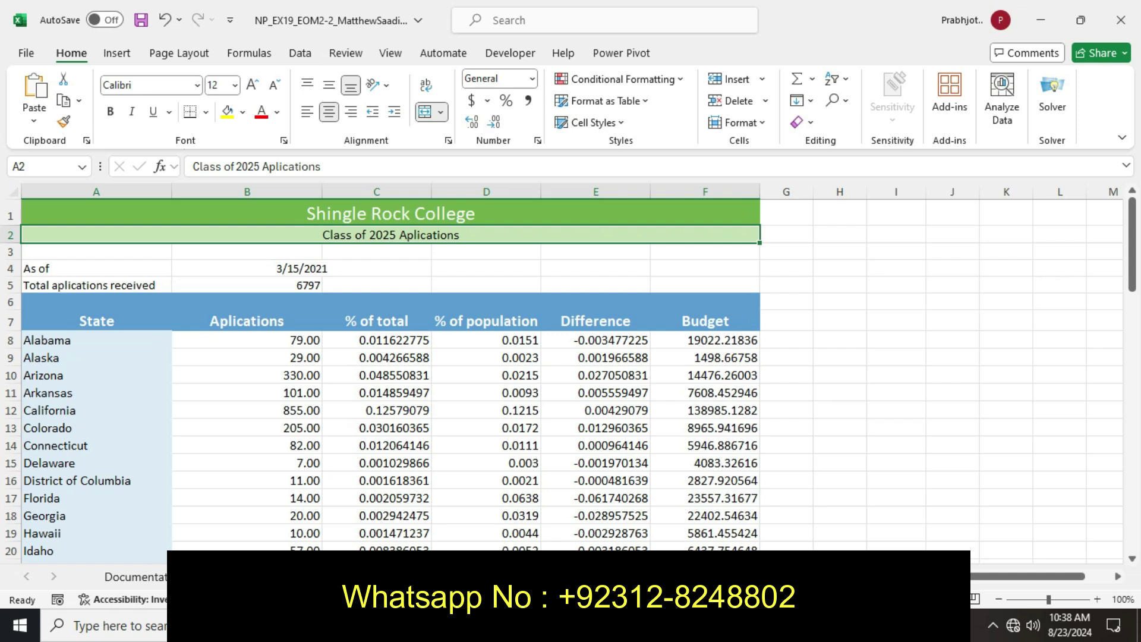
# Right-align the 'As of' and 'Total aplications received' labels in A4:A5.
pyautogui.click(96, 268)
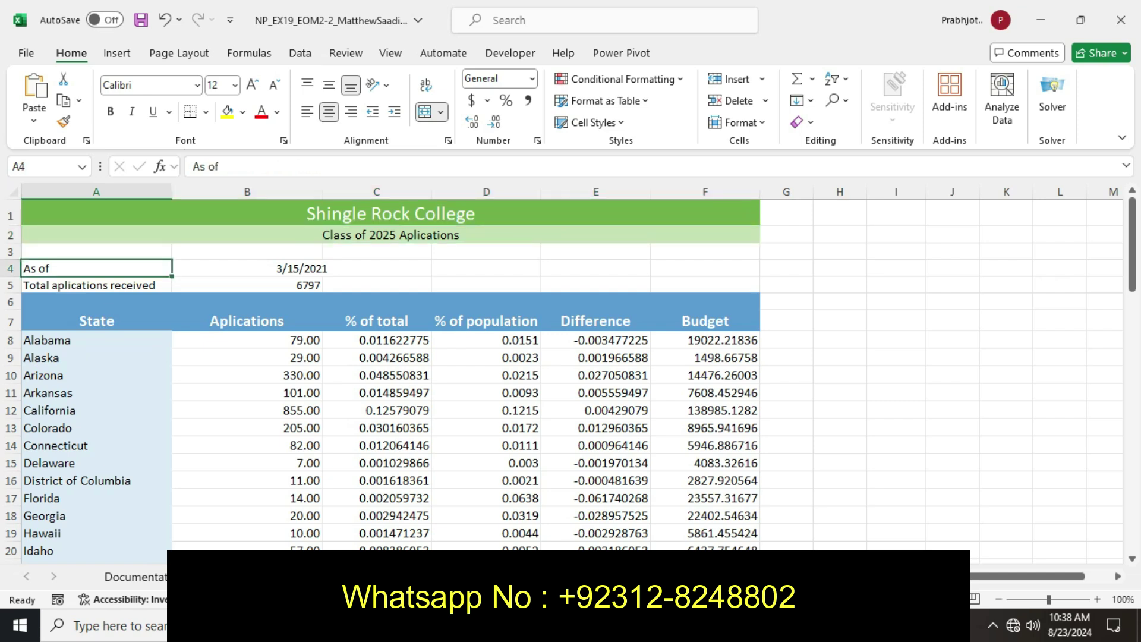
pyautogui.moveTo(96, 268); pyautogui.dragTo(96, 286)
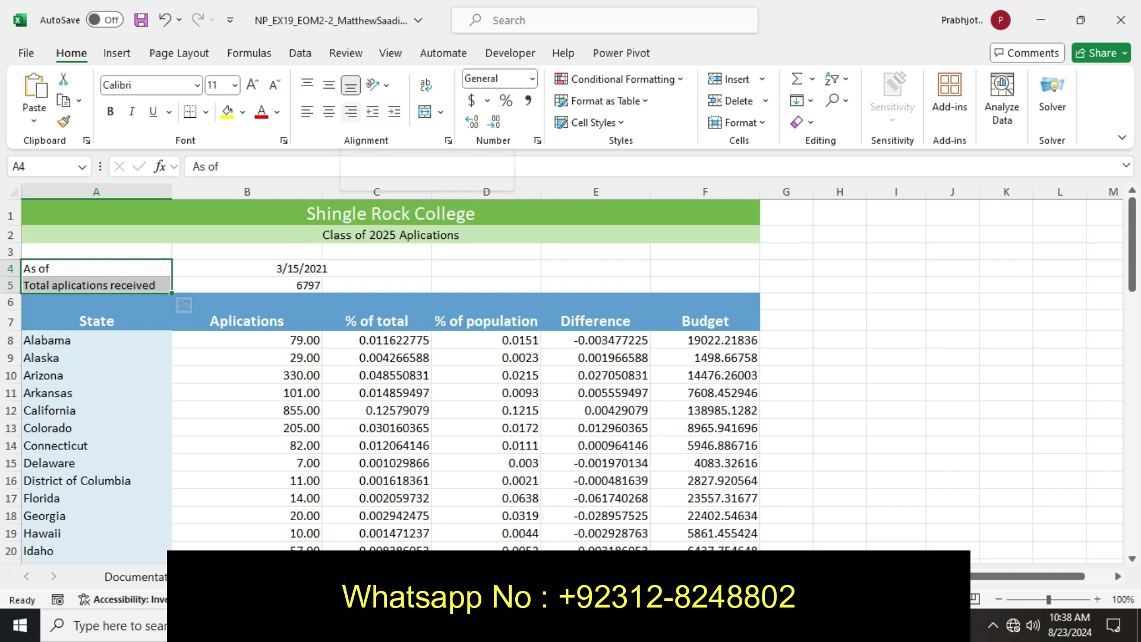
pyautogui.click(350, 111)
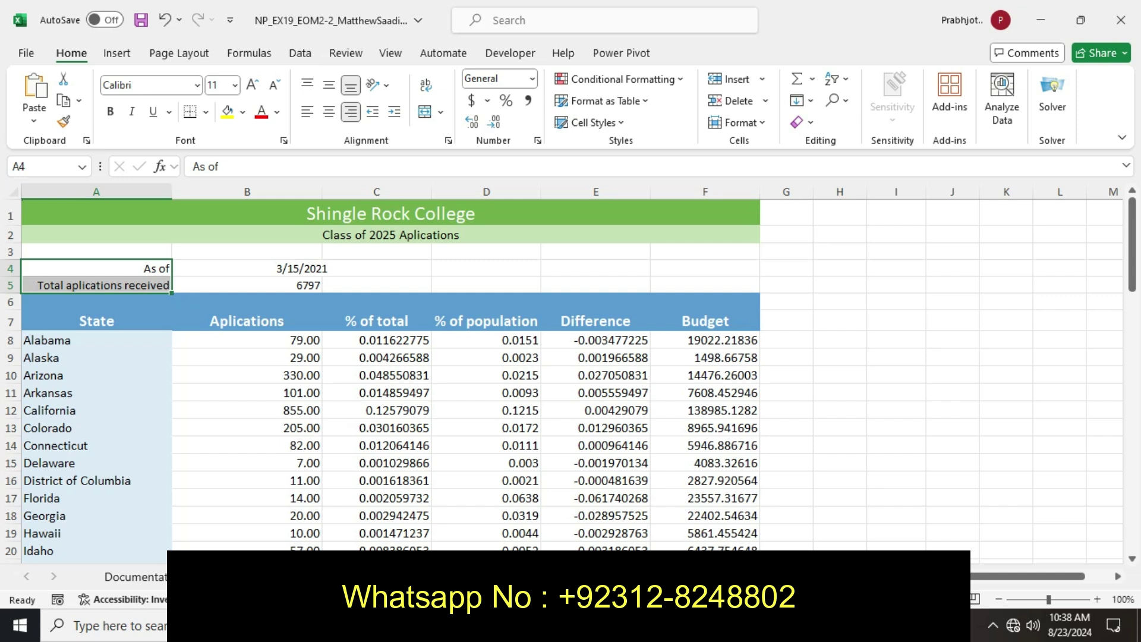
pyautogui.hotkey('alt', 'Tab')
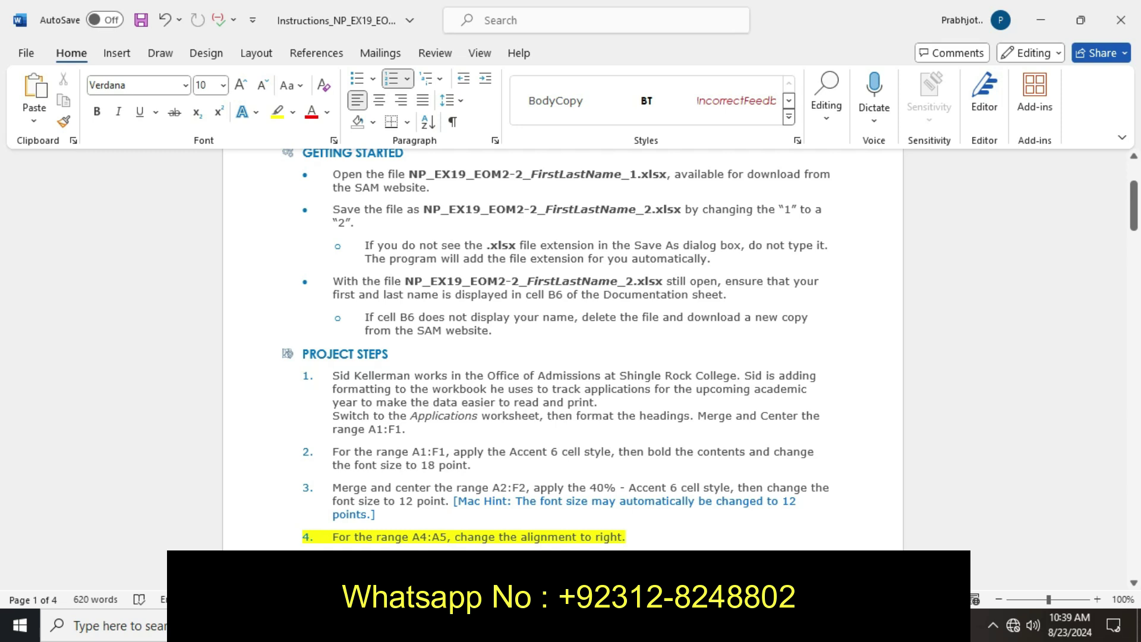
# Remove step 4's highlight and highlight step 5, 'Unmerge the range B4:C4.', in yellow.
pyautogui.hotkey('ctrl', 'z')
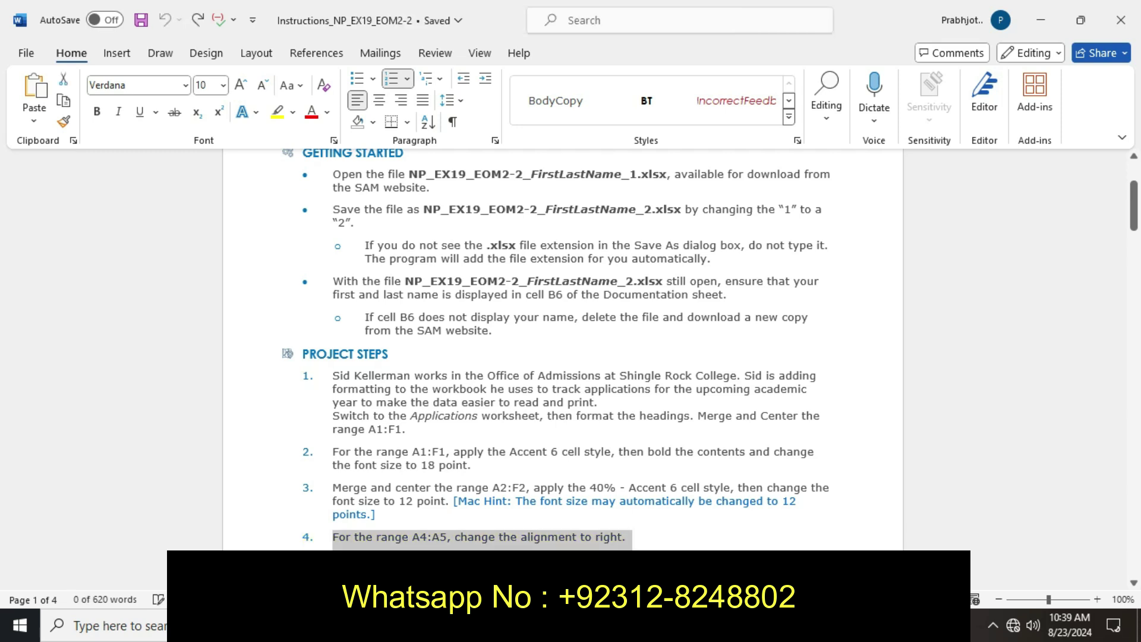
pyautogui.click(574, 537)
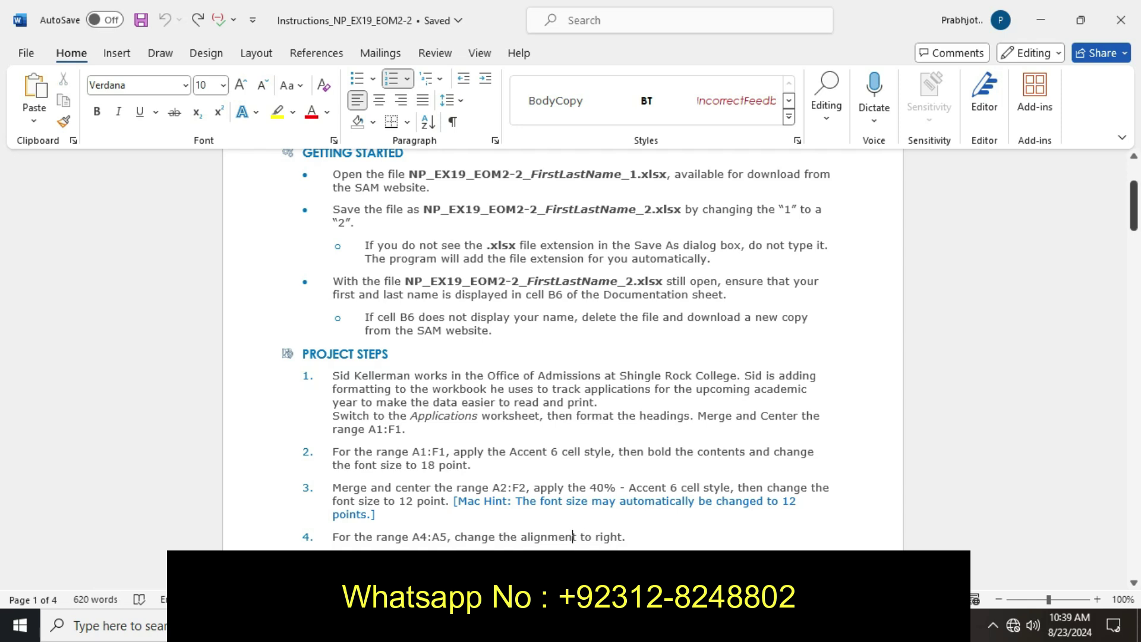
pyautogui.moveTo(1133, 205); pyautogui.dragTo(1133, 223)
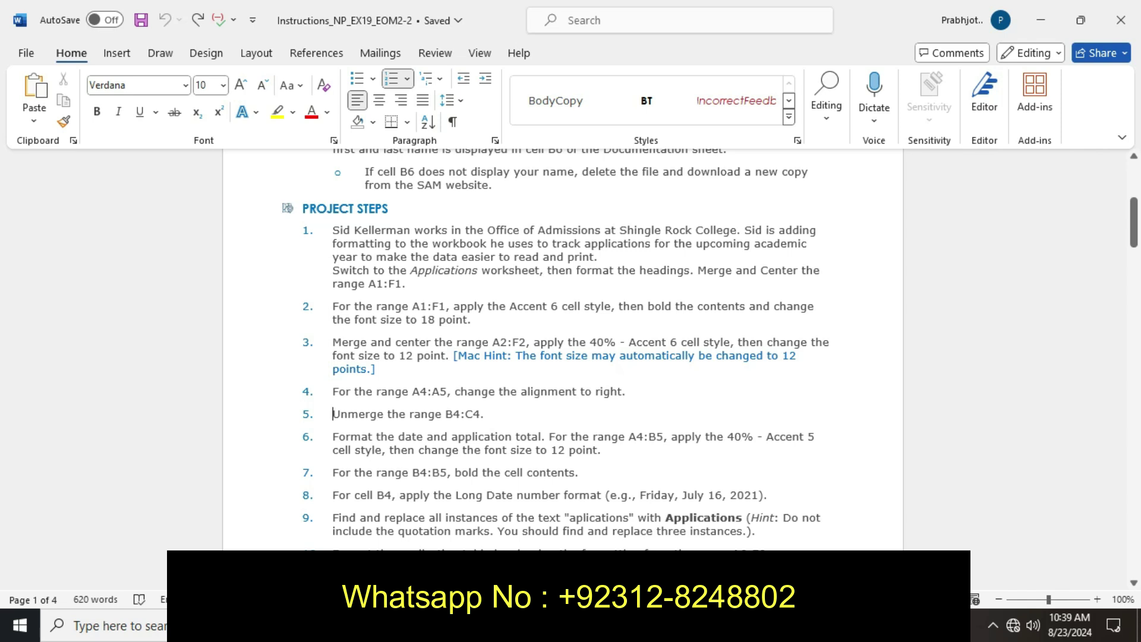
pyautogui.moveTo(332, 414)
pyautogui.mouseDown()
pyautogui.moveTo(425, 414)
pyautogui.moveTo(489, 391)
pyautogui.moveTo(484, 414)
pyautogui.mouseUp()
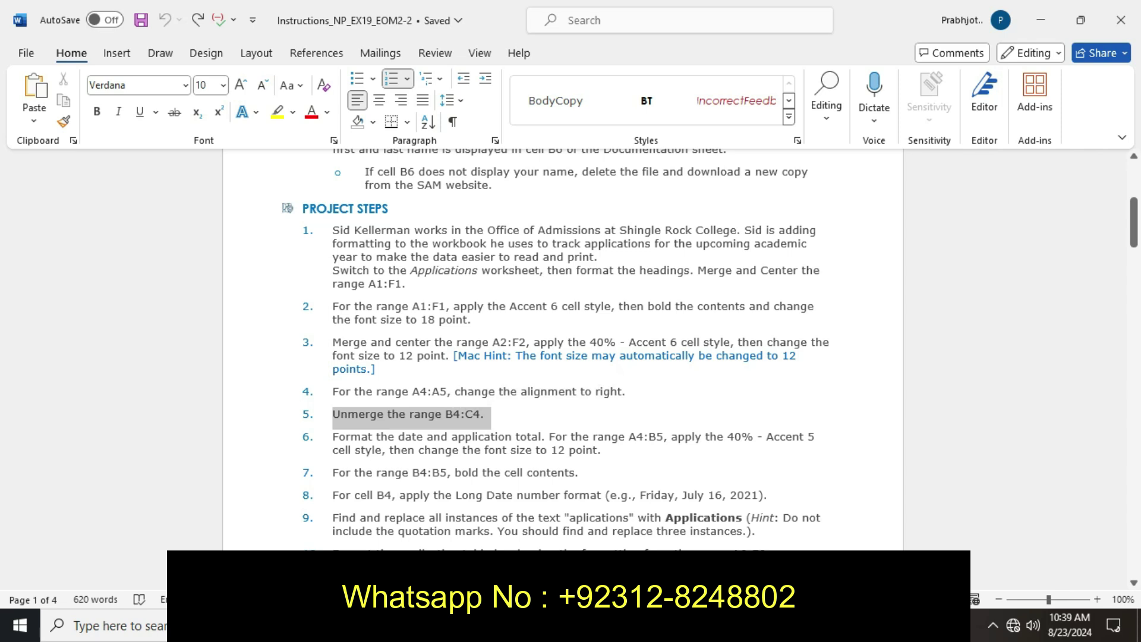
pyautogui.moveTo(484, 414); pyautogui.dragTo(484, 415)
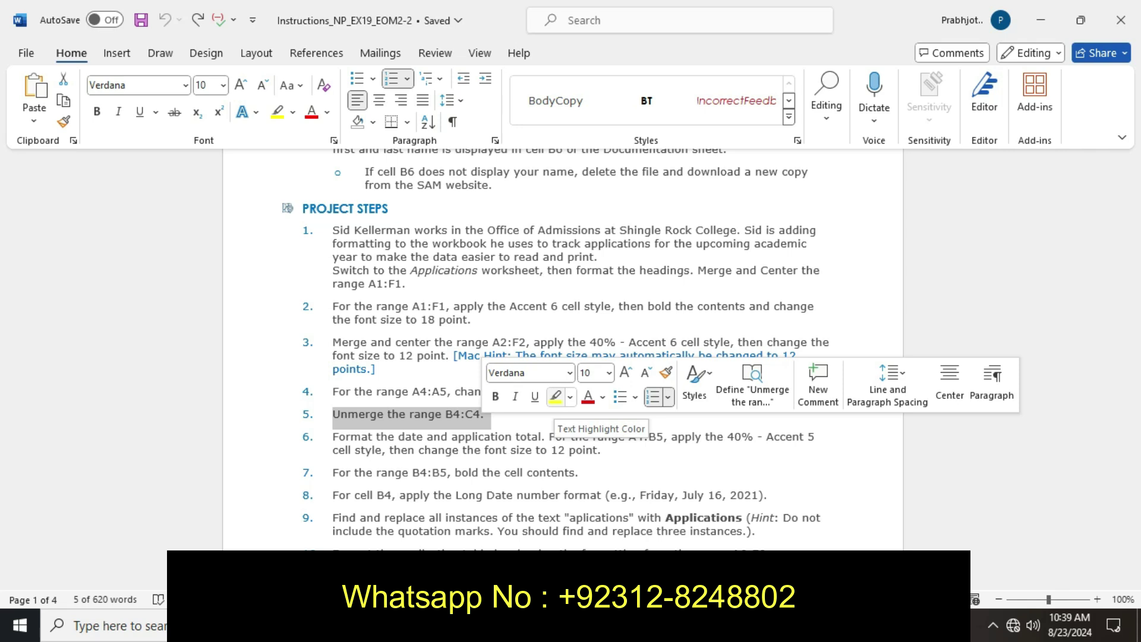
pyautogui.click(556, 397)
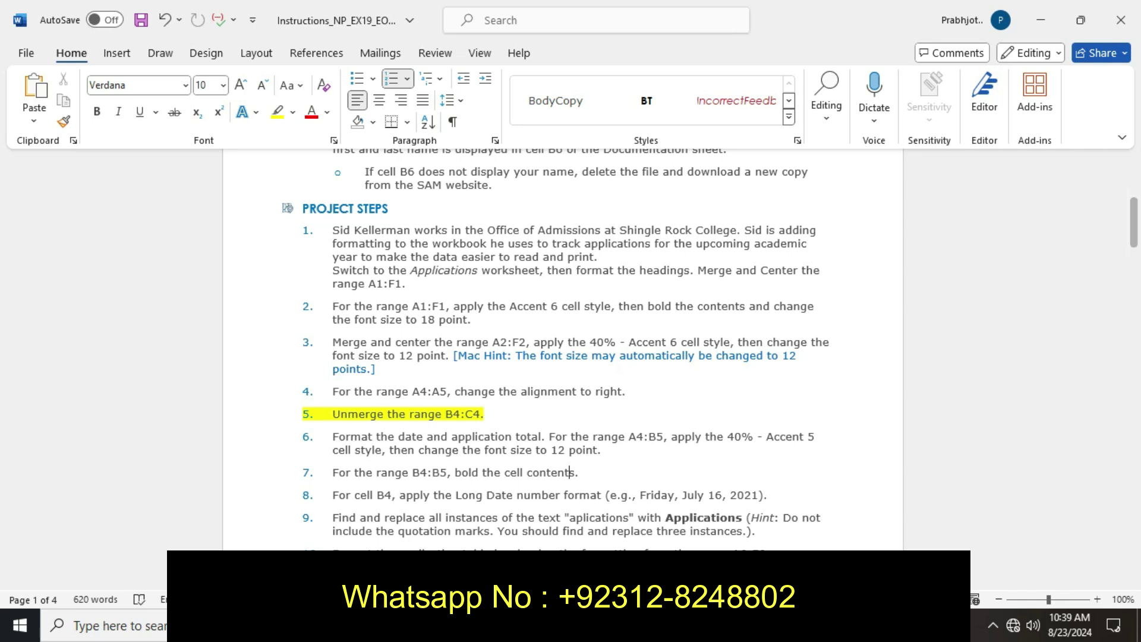
pyautogui.hotkey('alt', 'Tab')
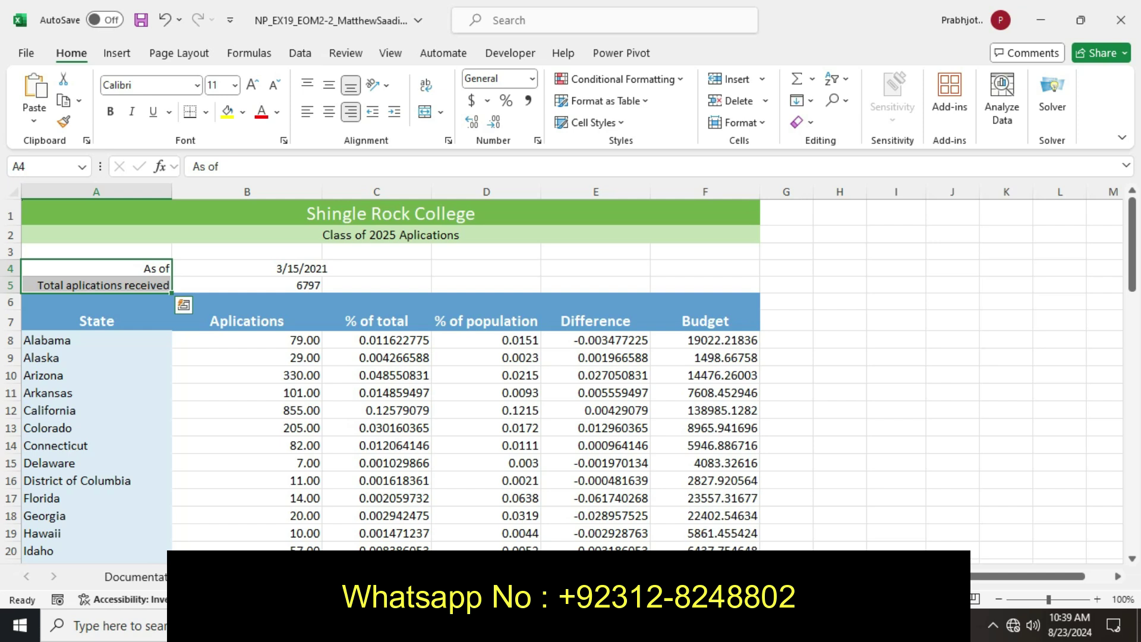
# Unmerge B4:C4 so the 3/15/2021 date sits in B4 alone.
pyautogui.click(302, 268)
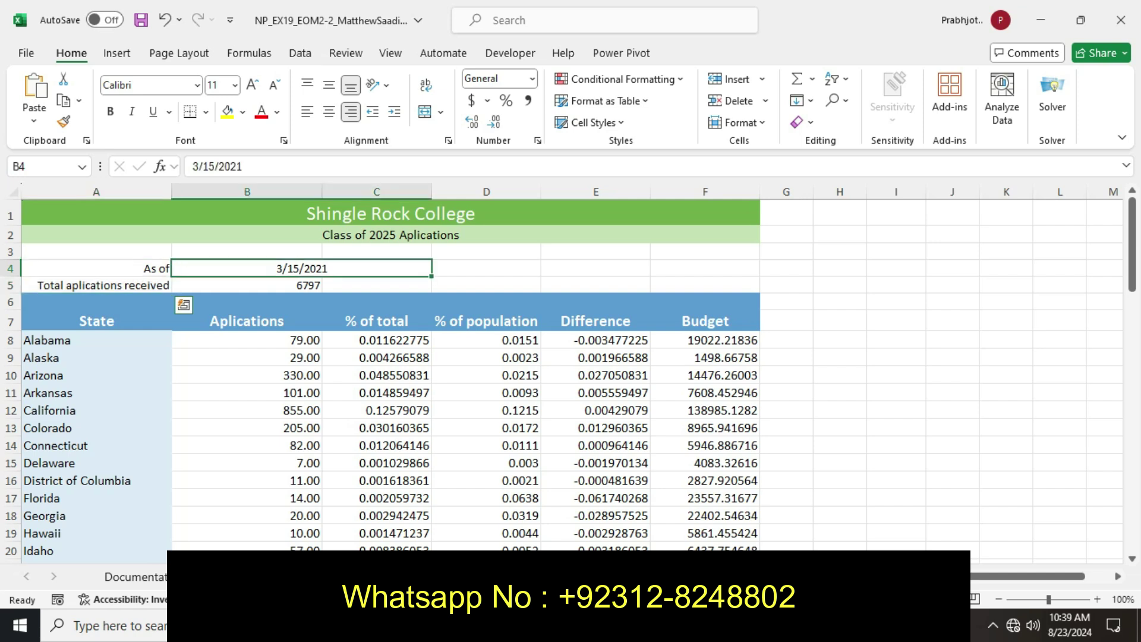
pyautogui.press('Escape')
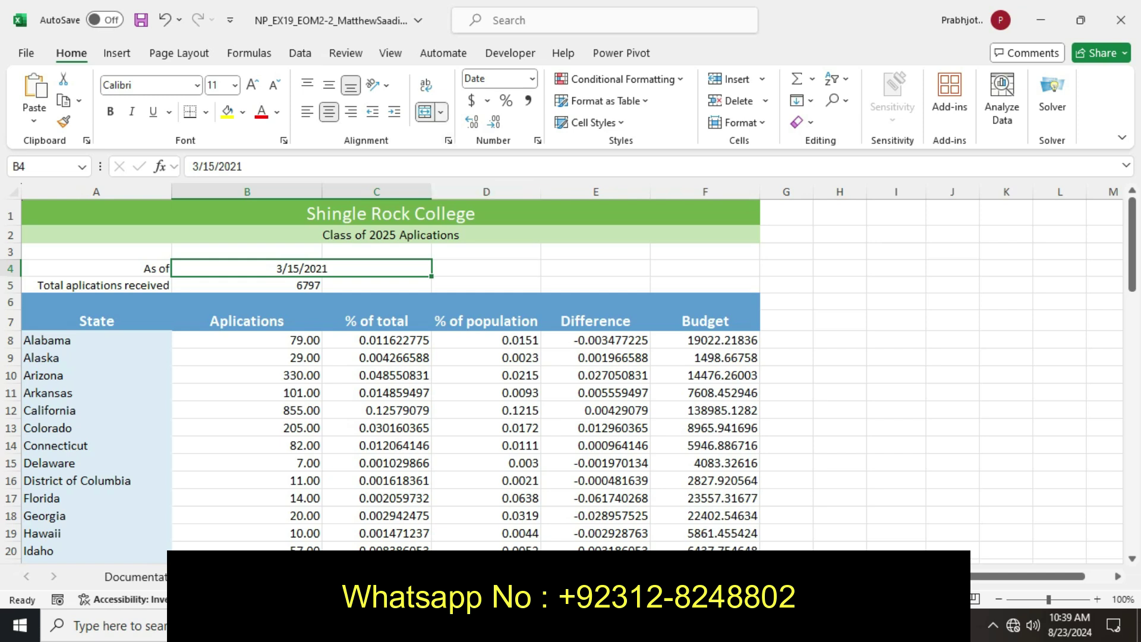
pyautogui.click(440, 111)
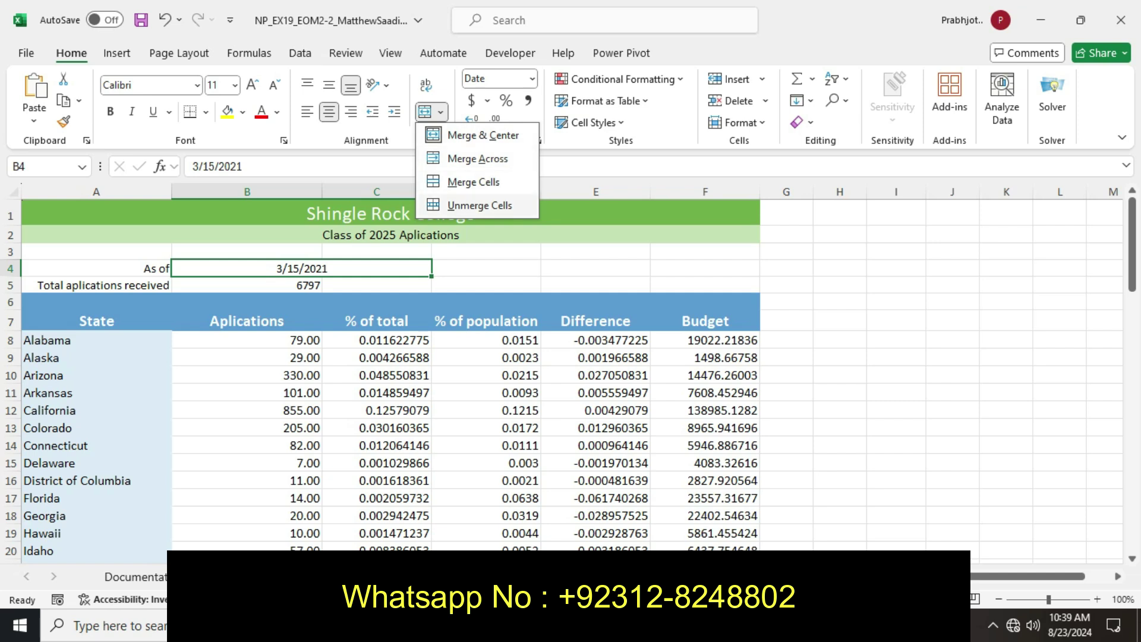
pyautogui.click(479, 205)
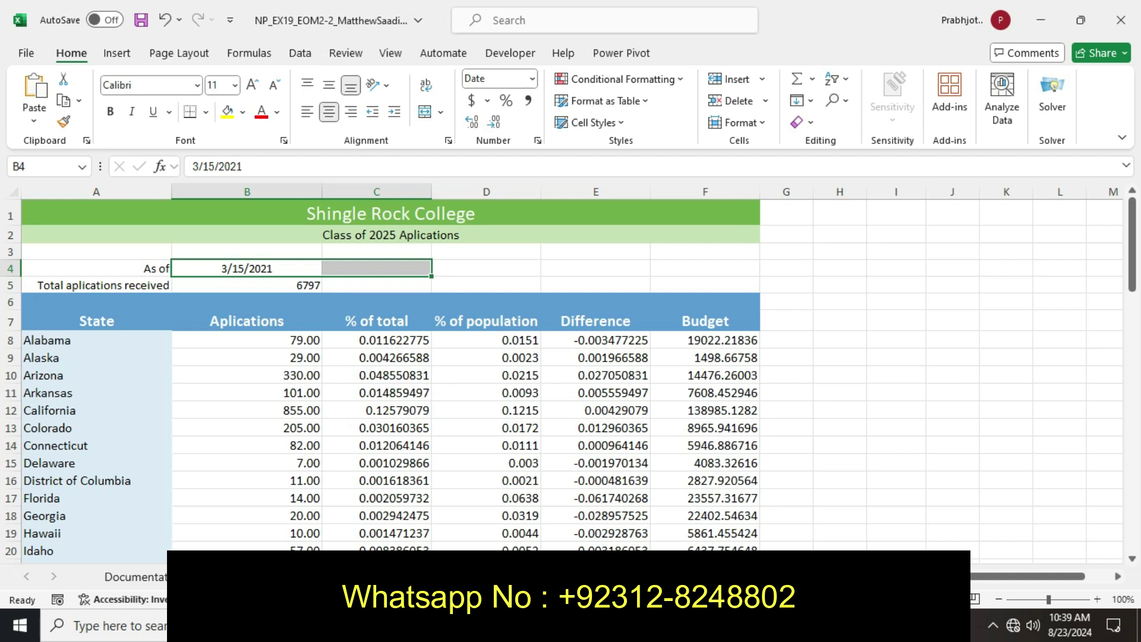
pyautogui.hotkey('alt', 'Tab')
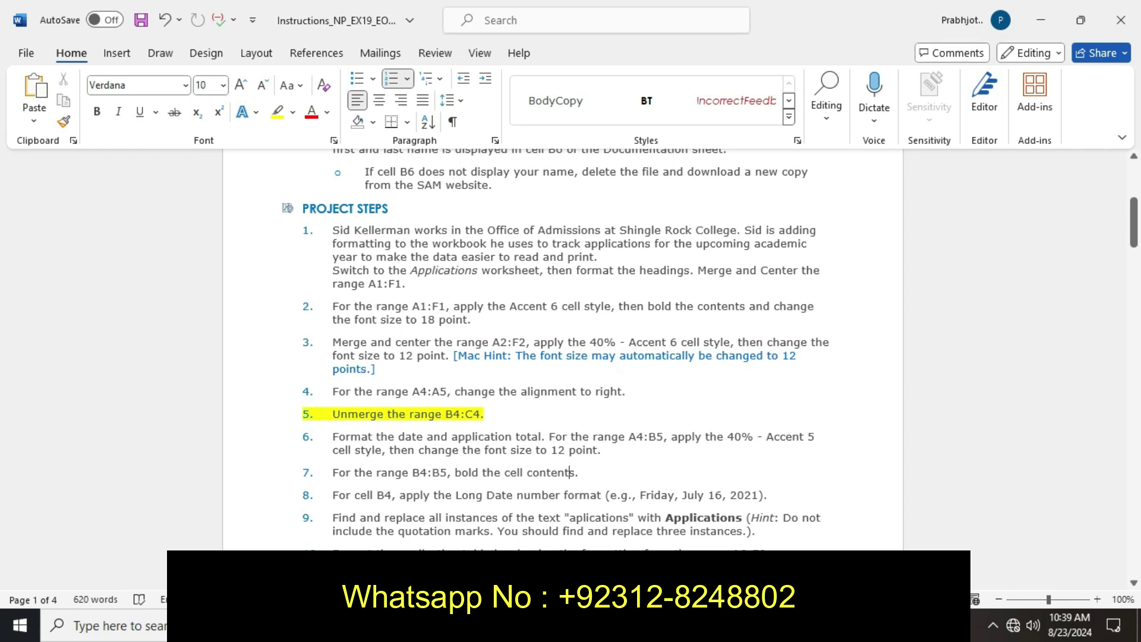
# Undo the yellow highlight on step 5, 'Unmerge the range B4:C4', and deselect it.
pyautogui.hotkey('ctrl', 'z')
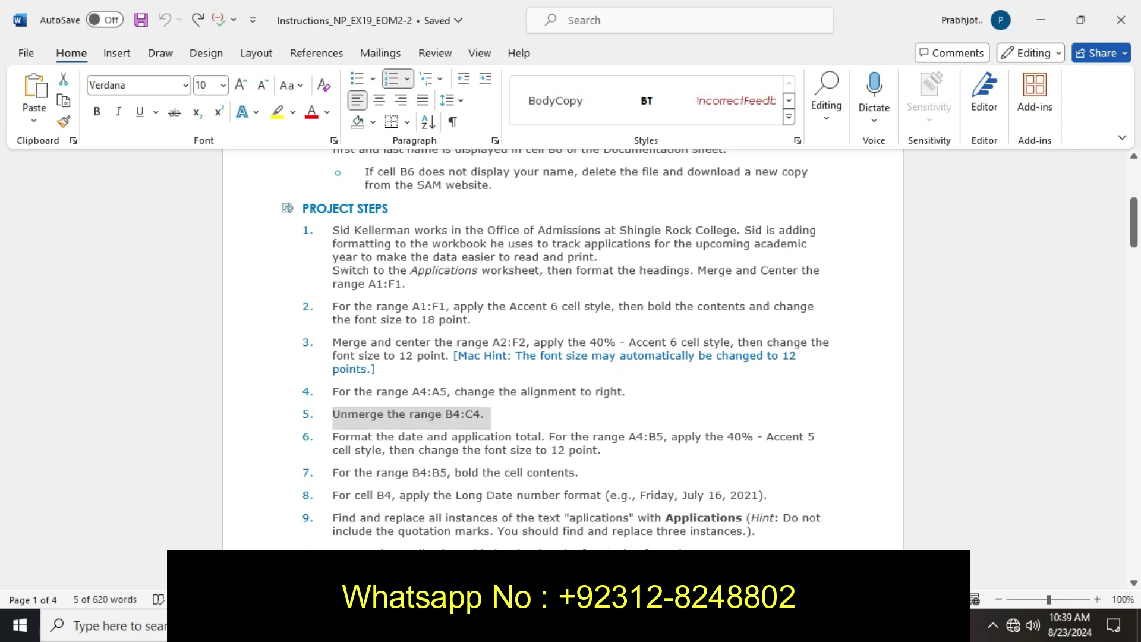
pyautogui.click(608, 549)
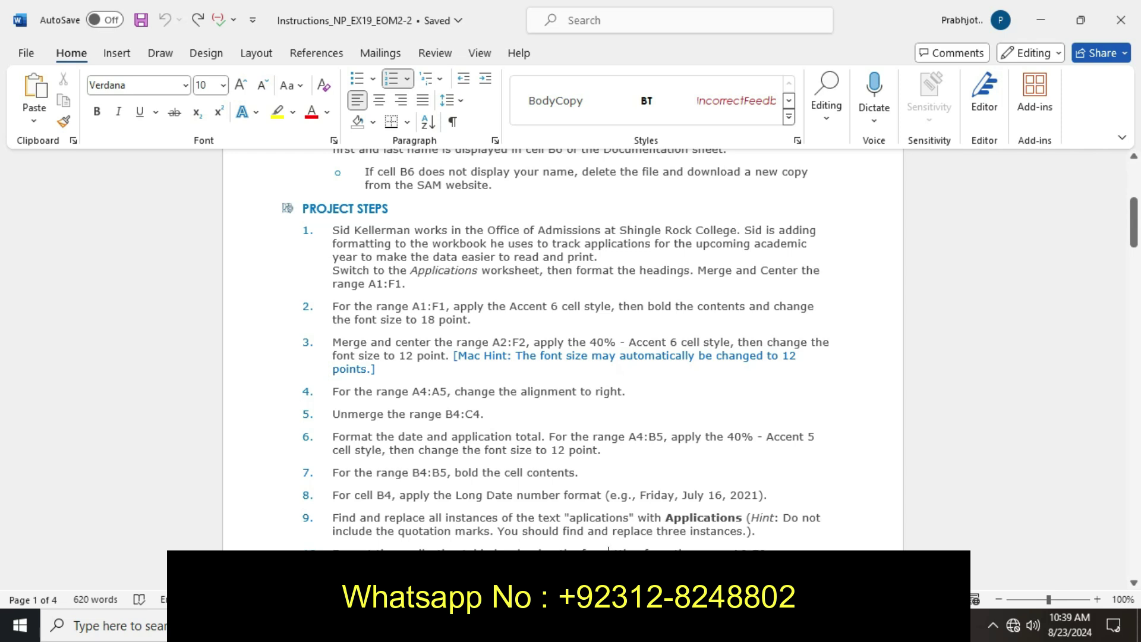
# Highlight step 6 (formatting A4:B5) in yellow in Word, then return to the Excel workbook.
pyautogui.moveTo(377, 414)
pyautogui.mouseDown()
pyautogui.moveTo(333, 437)
pyautogui.moveTo(597, 450)
pyautogui.mouseUp()
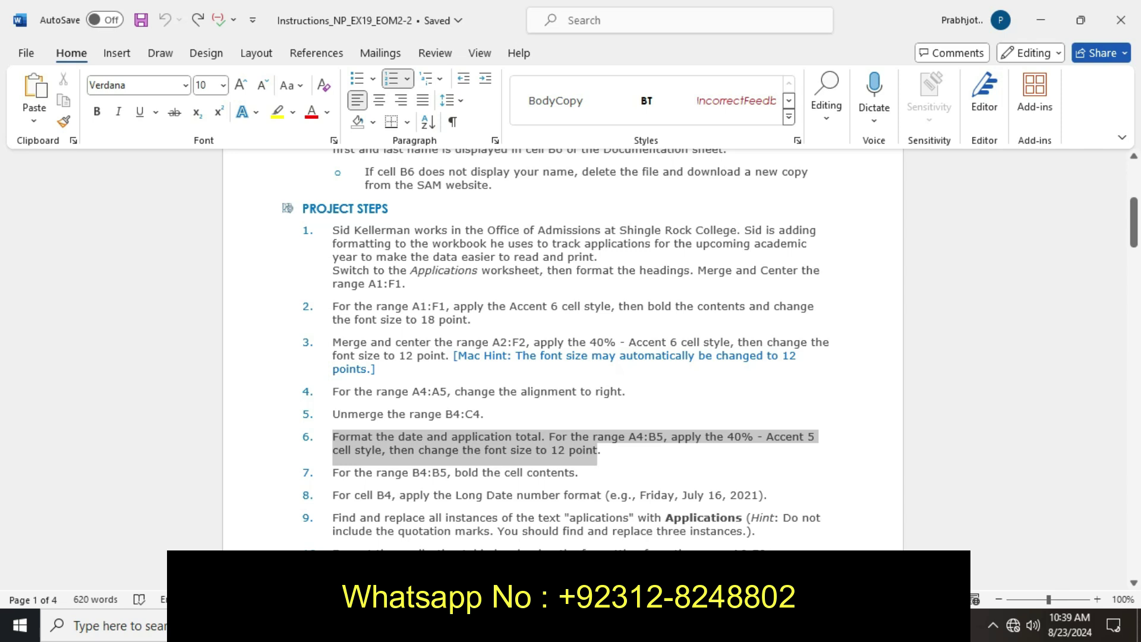
pyautogui.moveTo(597, 449); pyautogui.dragTo(606, 450)
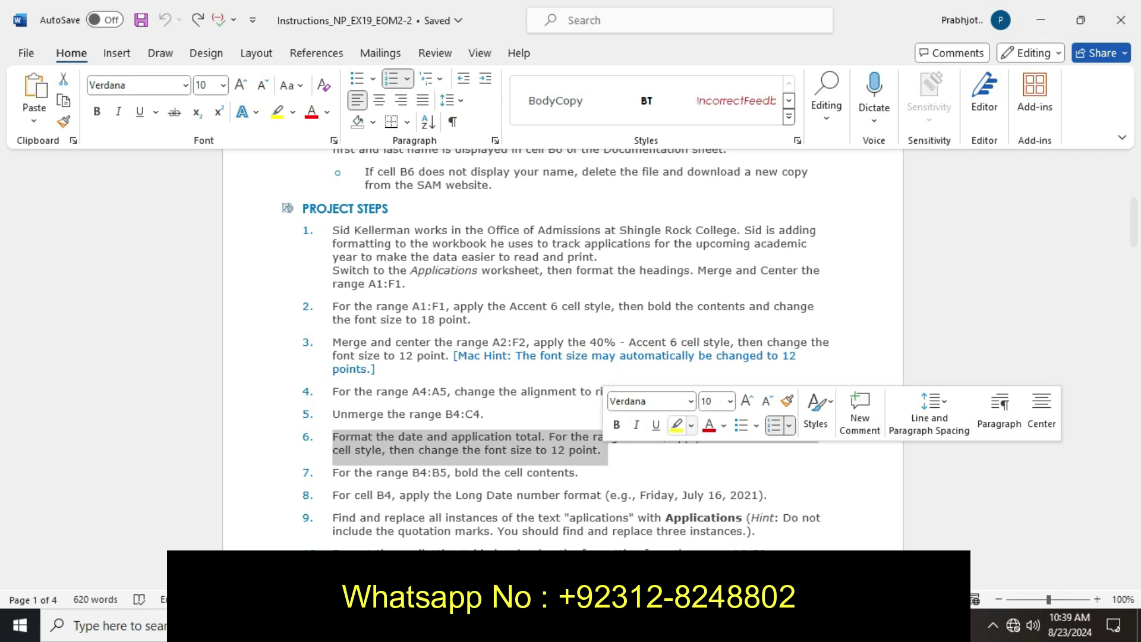
pyautogui.click(677, 425)
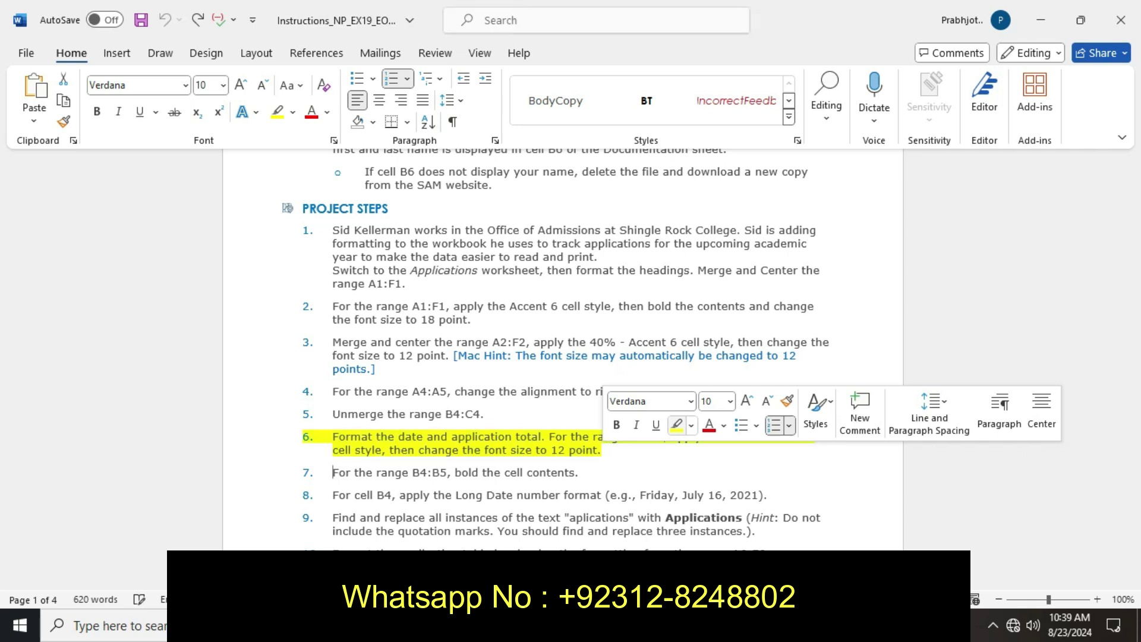
pyautogui.press('Right')
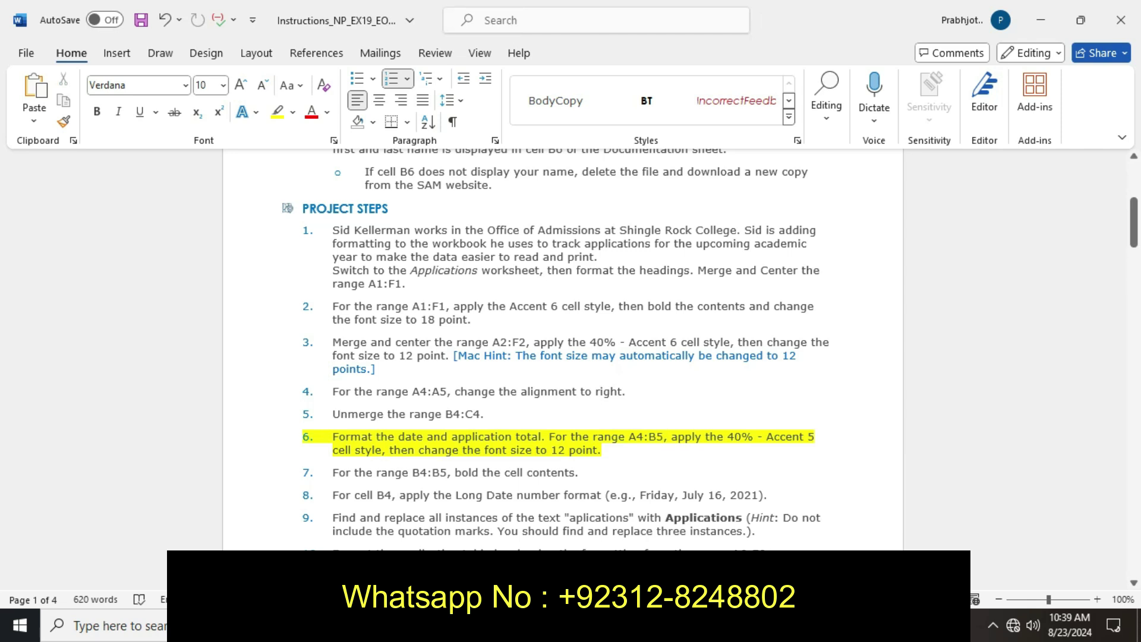
pyautogui.hotkey('alt', 'Tab')
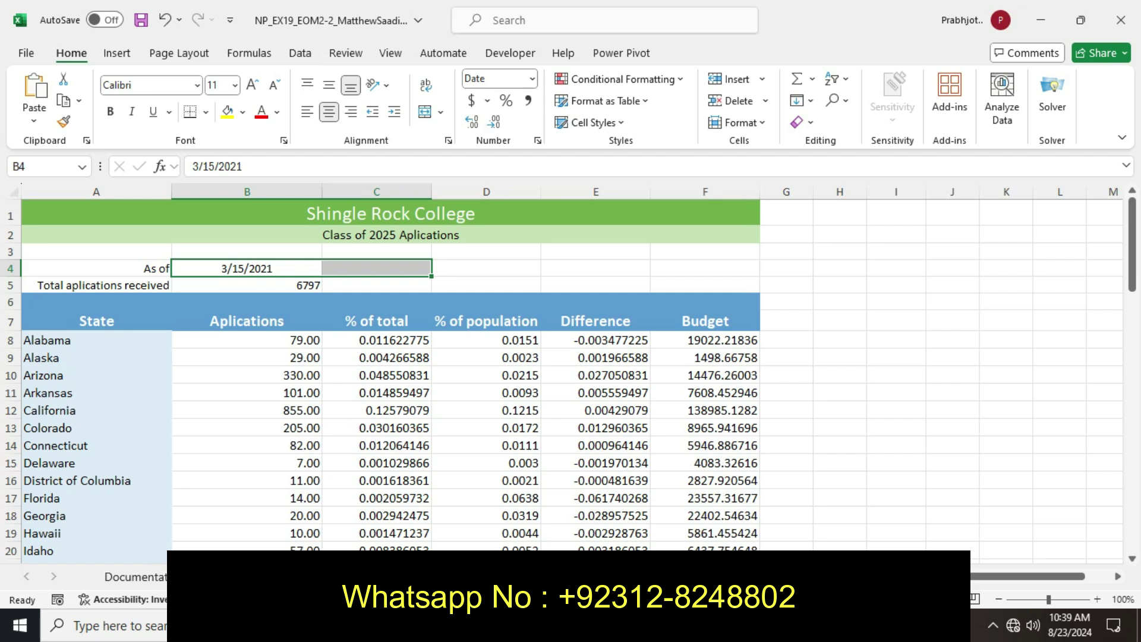
# Select A4:B5, then undo an accidental right alignment applied to B5 alone.
pyautogui.hotkey('shift', 'Left')
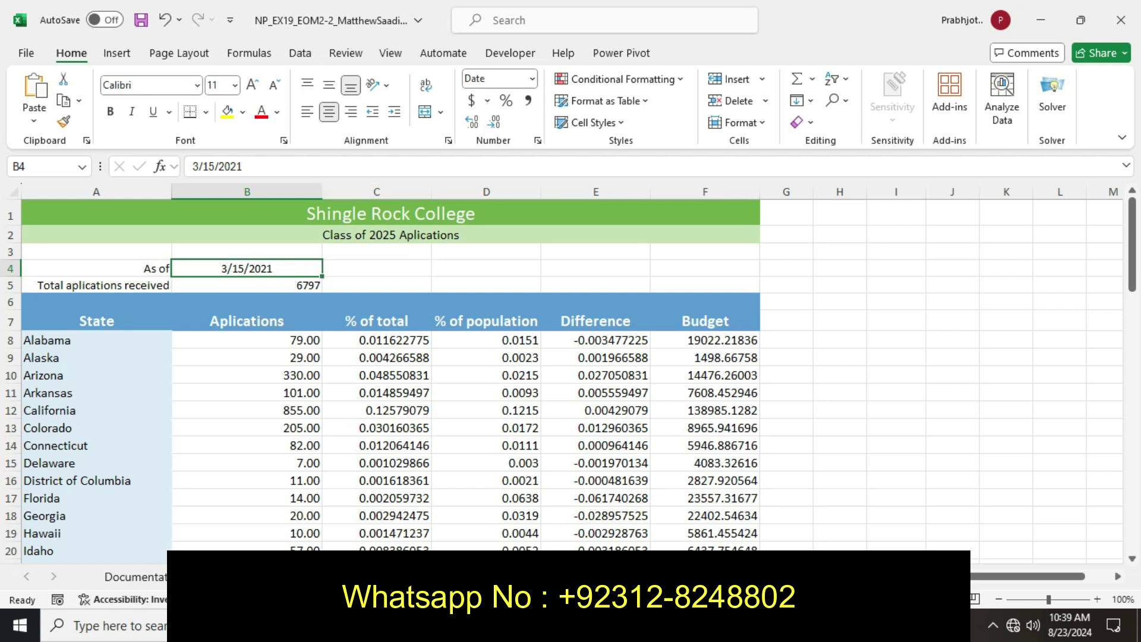
pyautogui.hotkey('shift', 'Down')
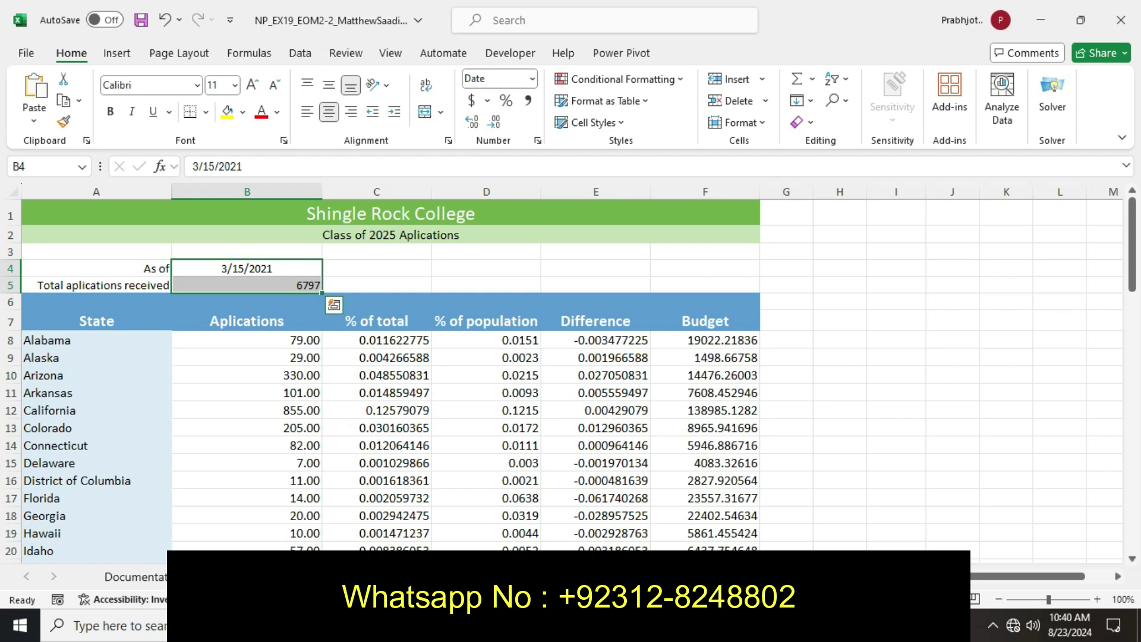
pyautogui.click(95, 268)
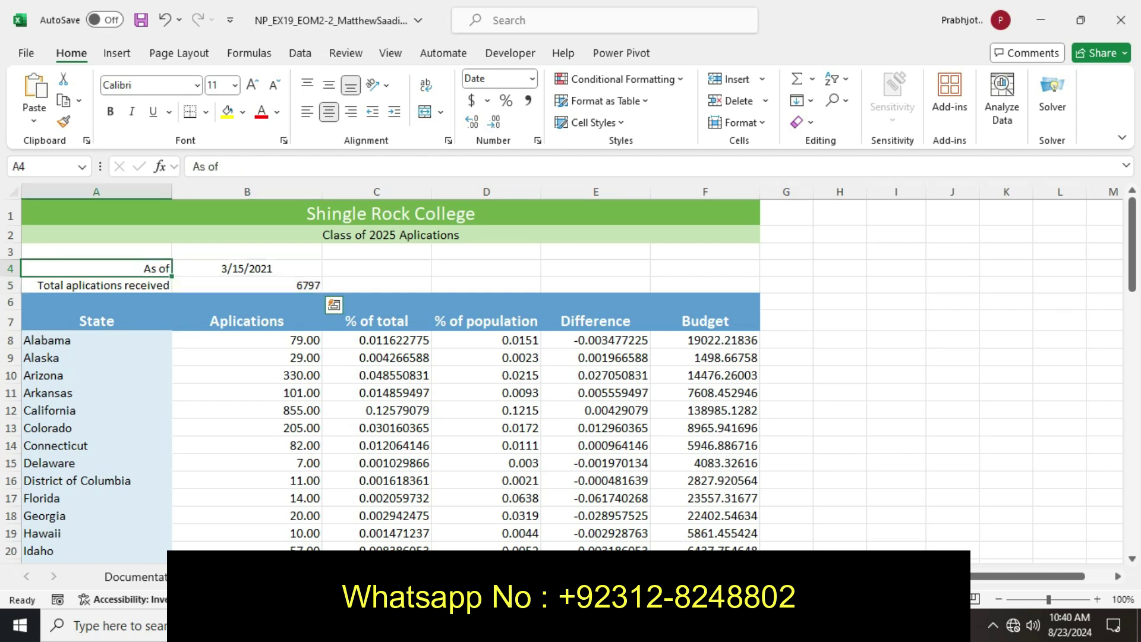
pyautogui.moveTo(95, 268); pyautogui.dragTo(267, 285)
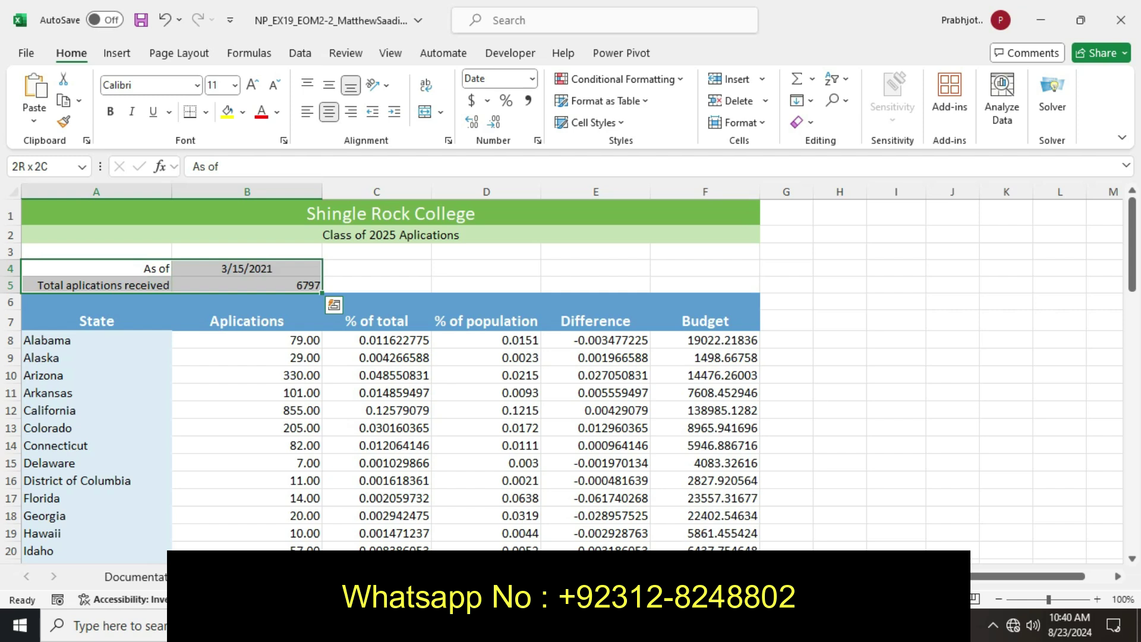
pyautogui.click(247, 285)
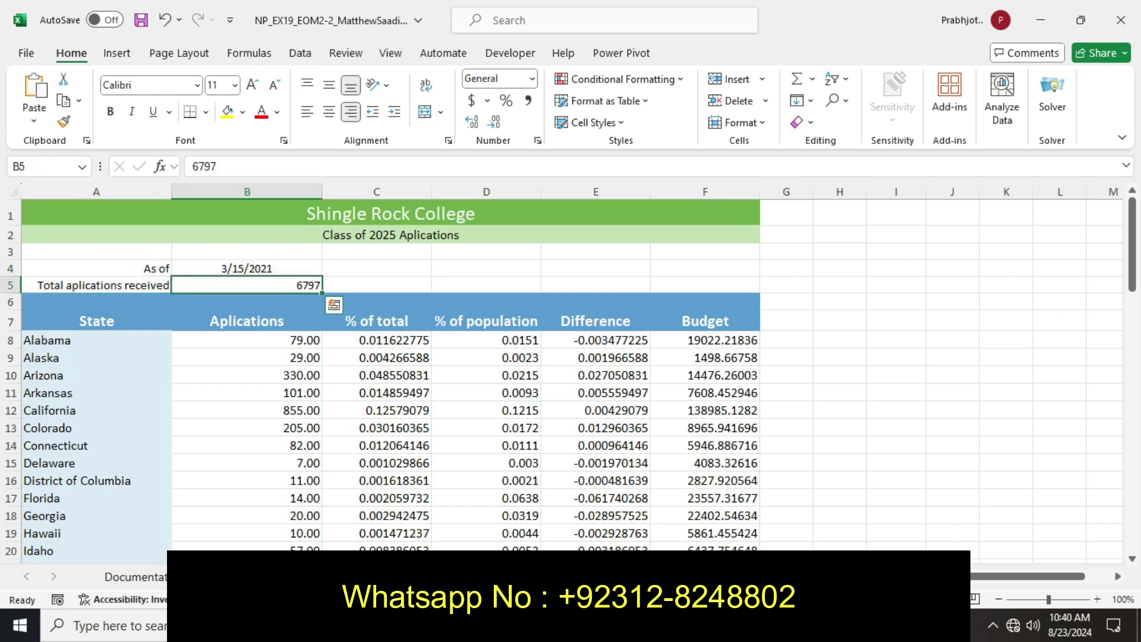
pyautogui.hotkey('ctrl', 'z')
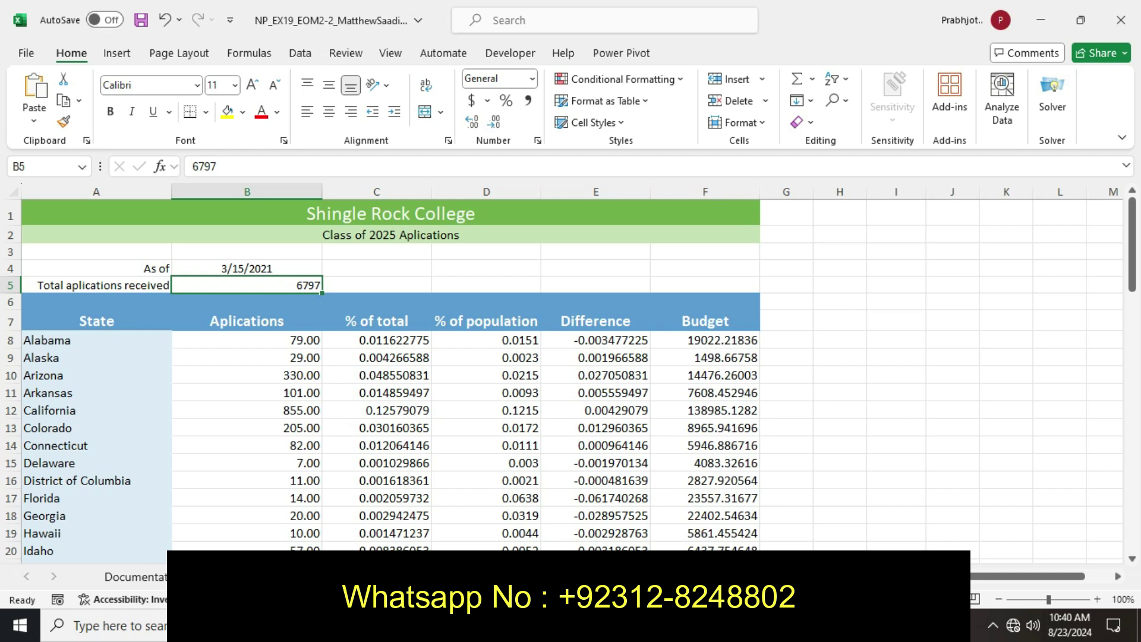
# Right-align A4:B5 and apply the light green 40% Accent 5 cell style.
pyautogui.click(97, 268)
pyautogui.moveTo(96, 268); pyautogui.dragTo(247, 285)
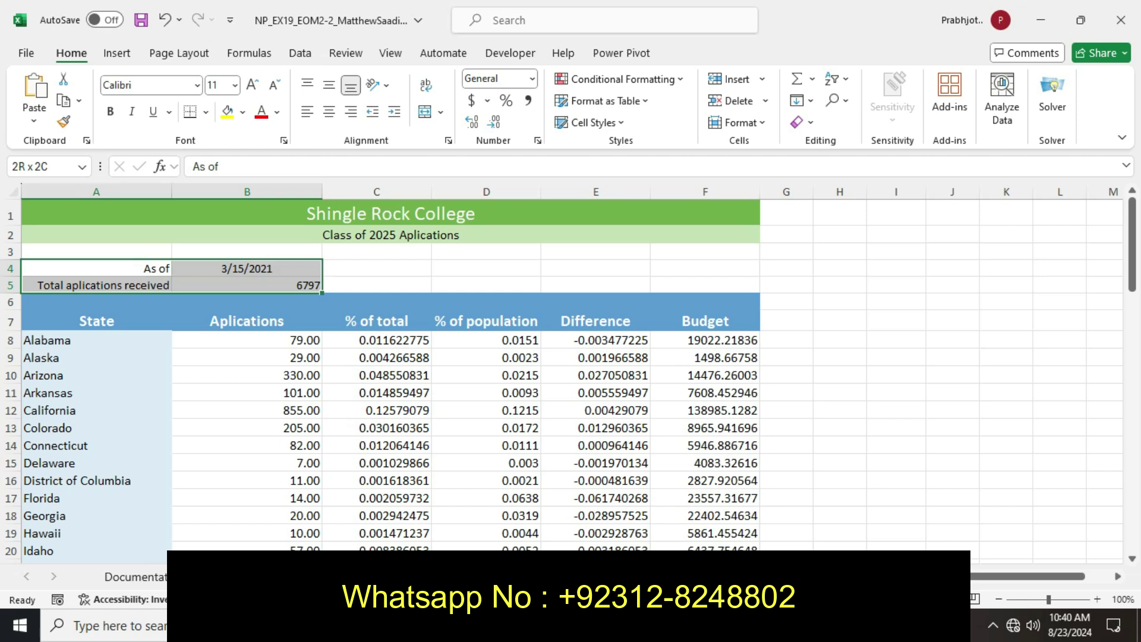
pyautogui.click(351, 112)
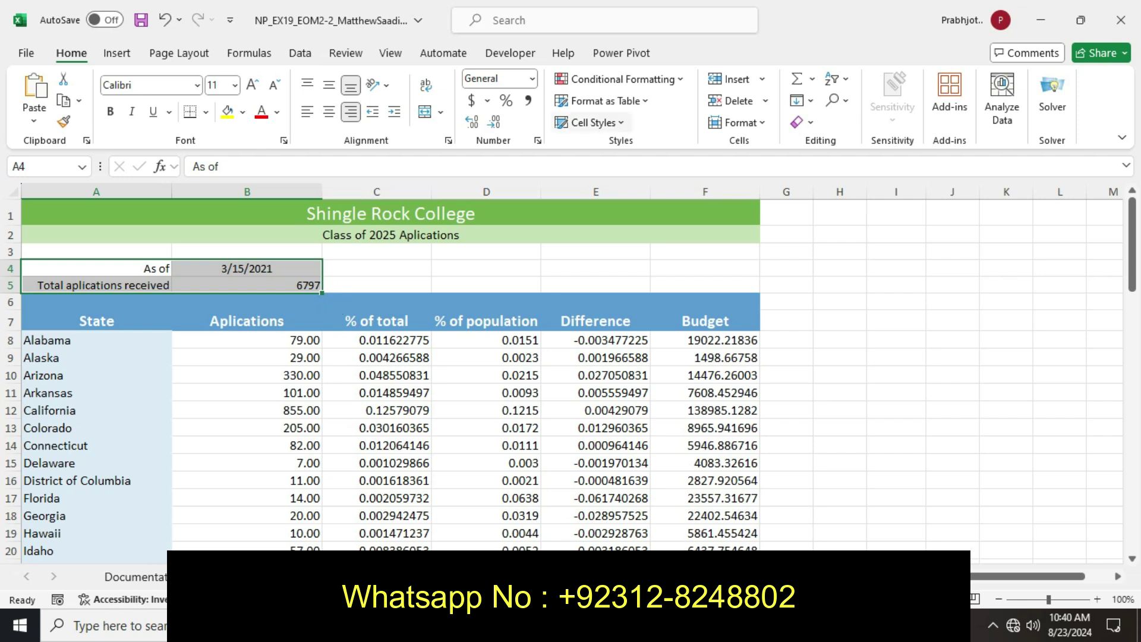
pyautogui.click(591, 123)
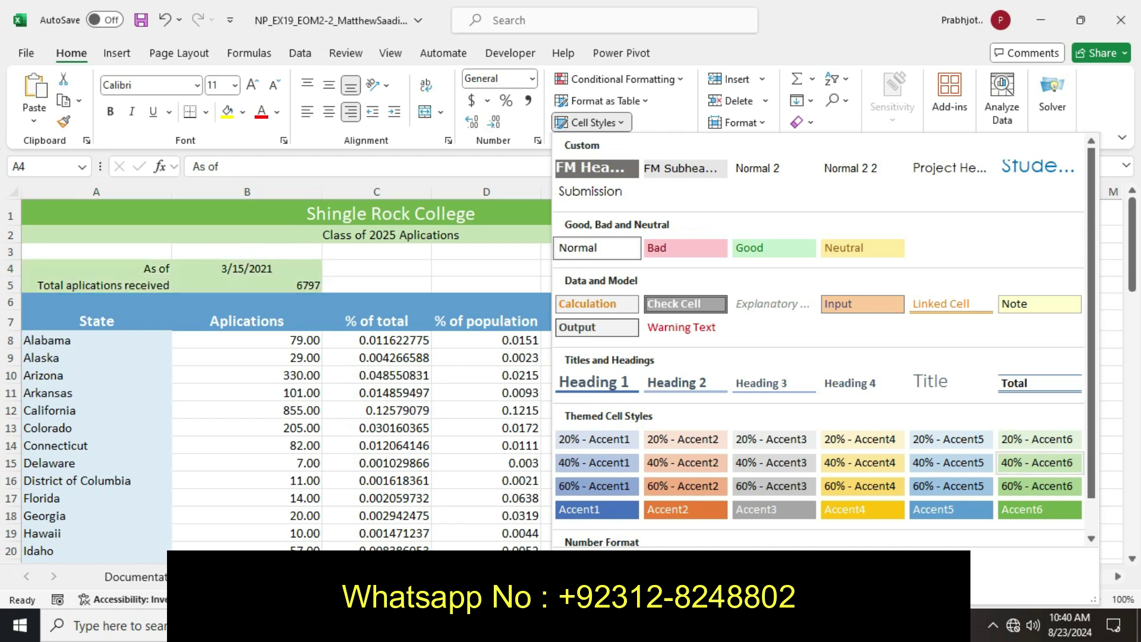
pyautogui.click(1039, 462)
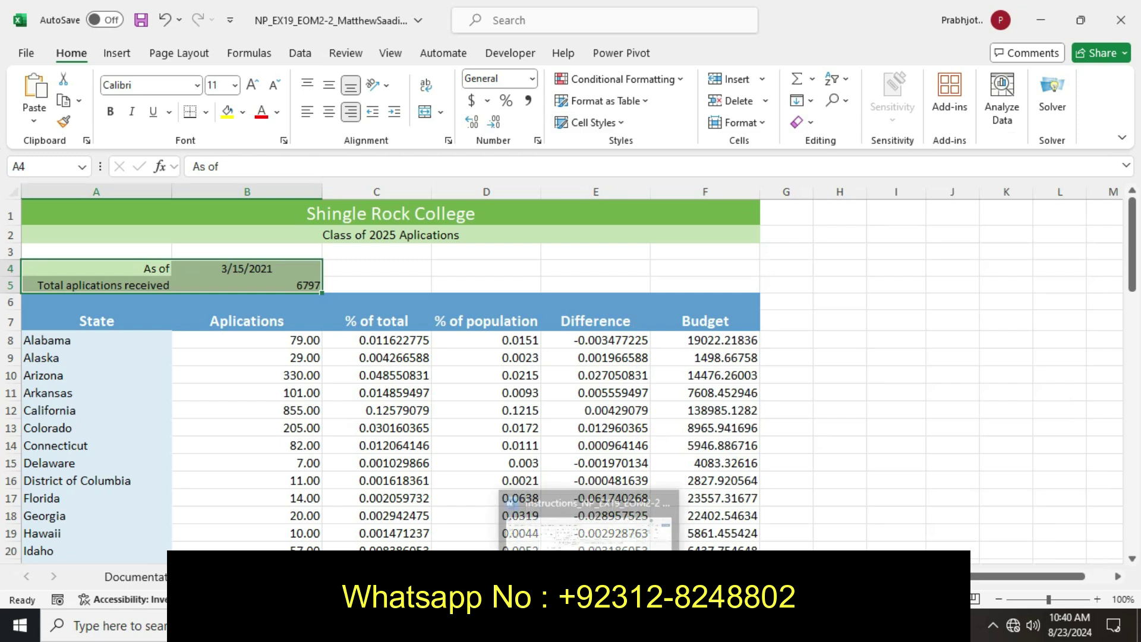
pyautogui.click(586, 529)
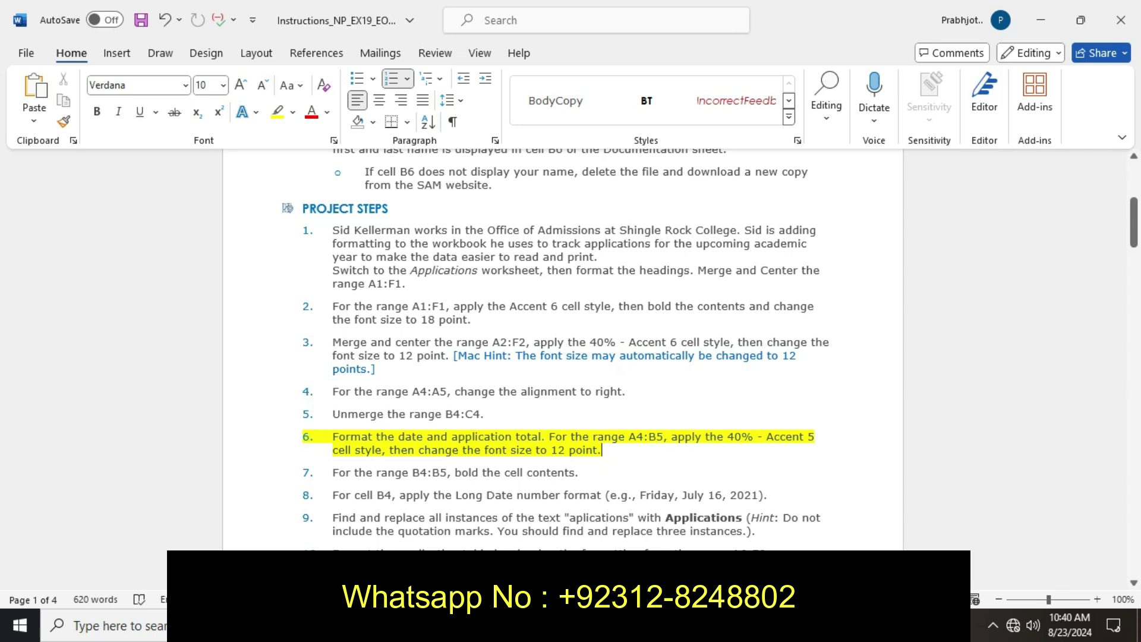
pyautogui.hotkey('alt', 'Tab')
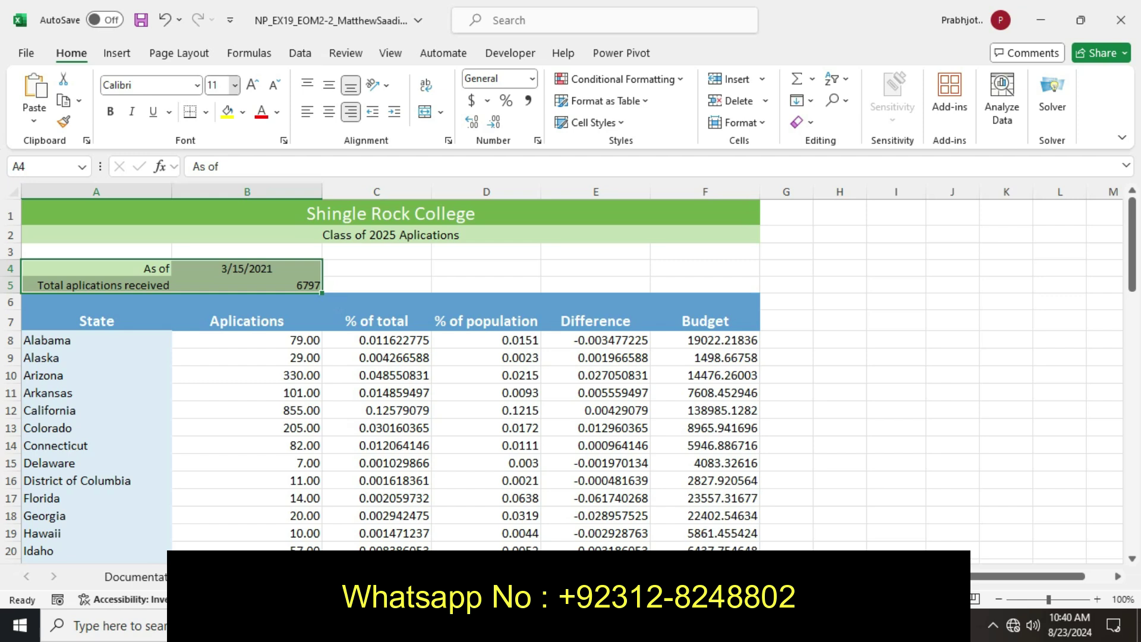
# Set A4:B5 to 12 pt, then switch back to the Word instructions.
pyautogui.click(235, 85)
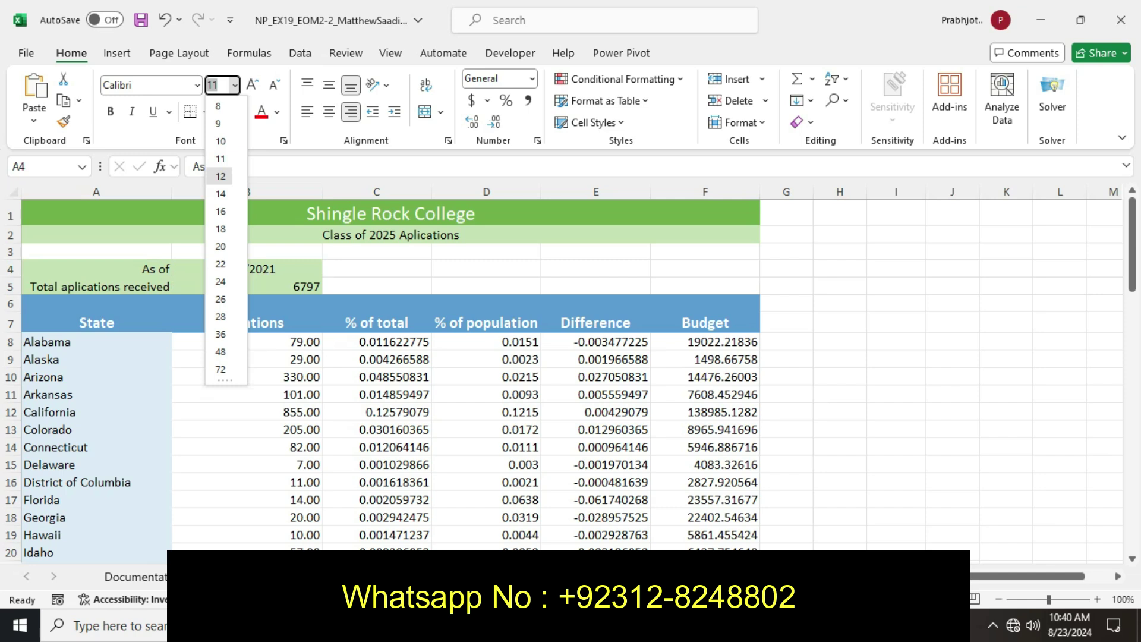
pyautogui.click(220, 176)
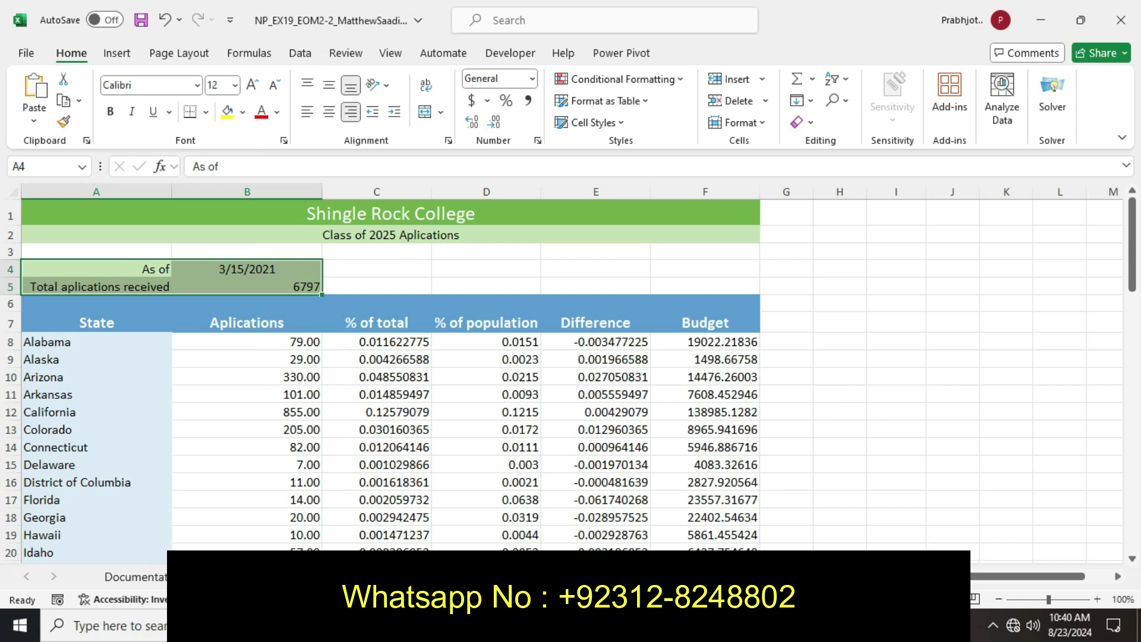
pyautogui.hotkey('alt', 'Tab')
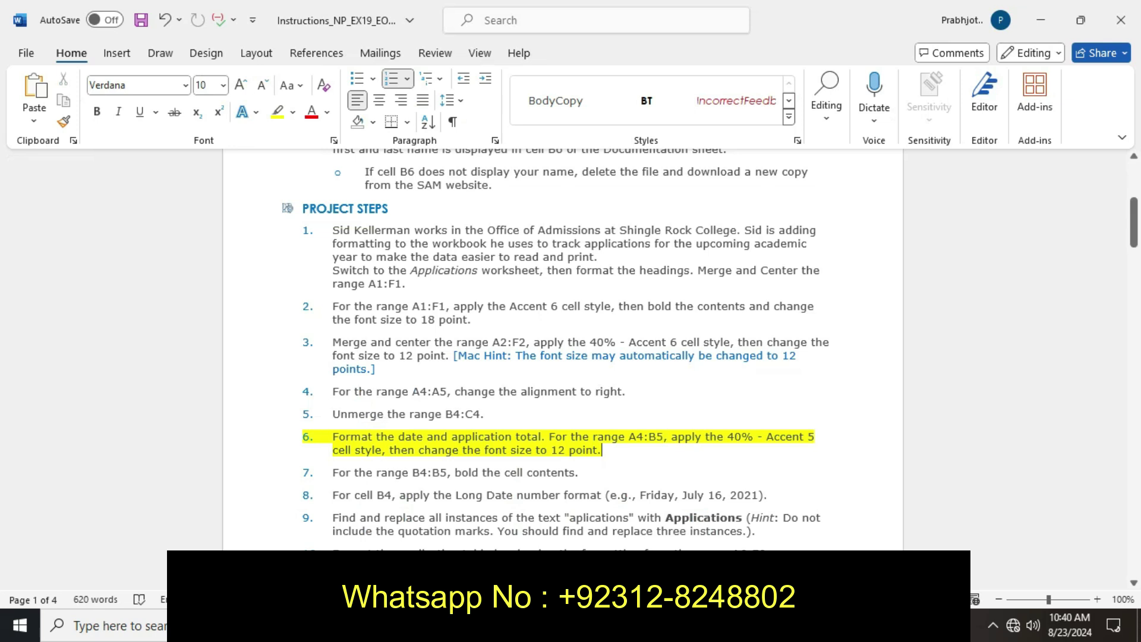
# Move the yellow highlight from step 6 to step 7 (bold B4:B5), then return to Excel.
pyautogui.hotkey('ctrl', 'z')
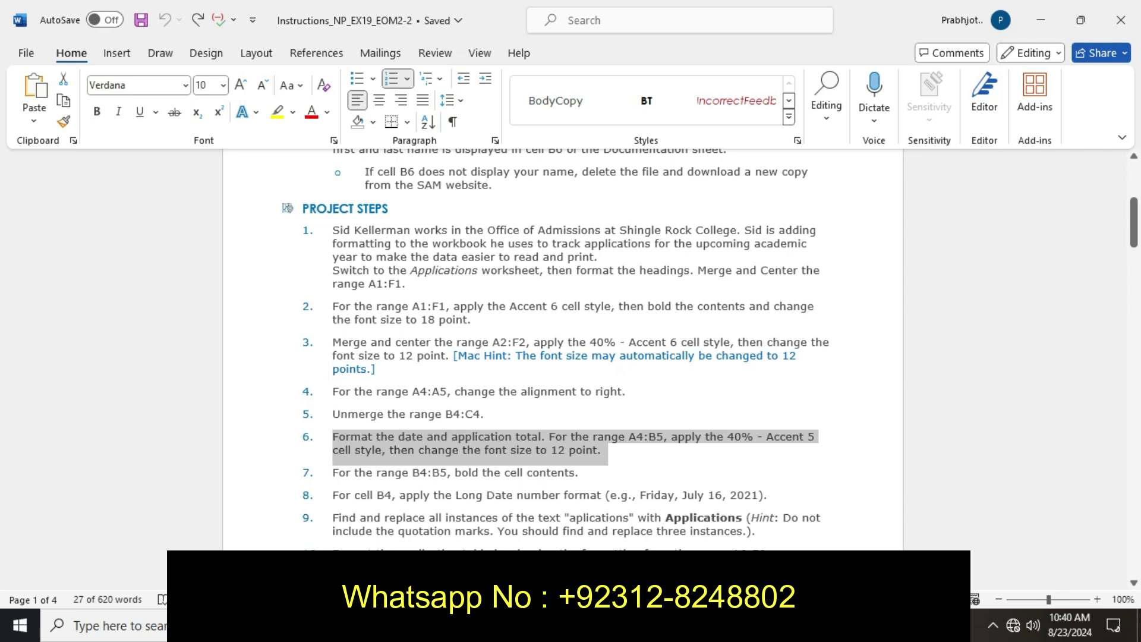
pyautogui.moveTo(332, 472); pyautogui.dragTo(510, 450)
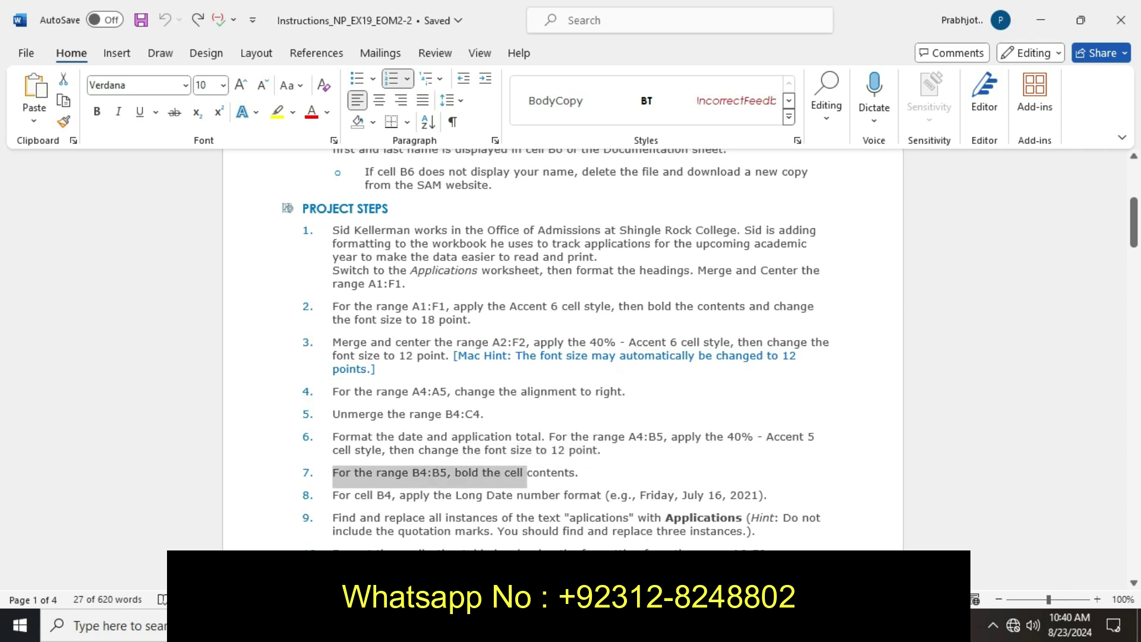
pyautogui.moveTo(509, 450); pyautogui.dragTo(574, 474)
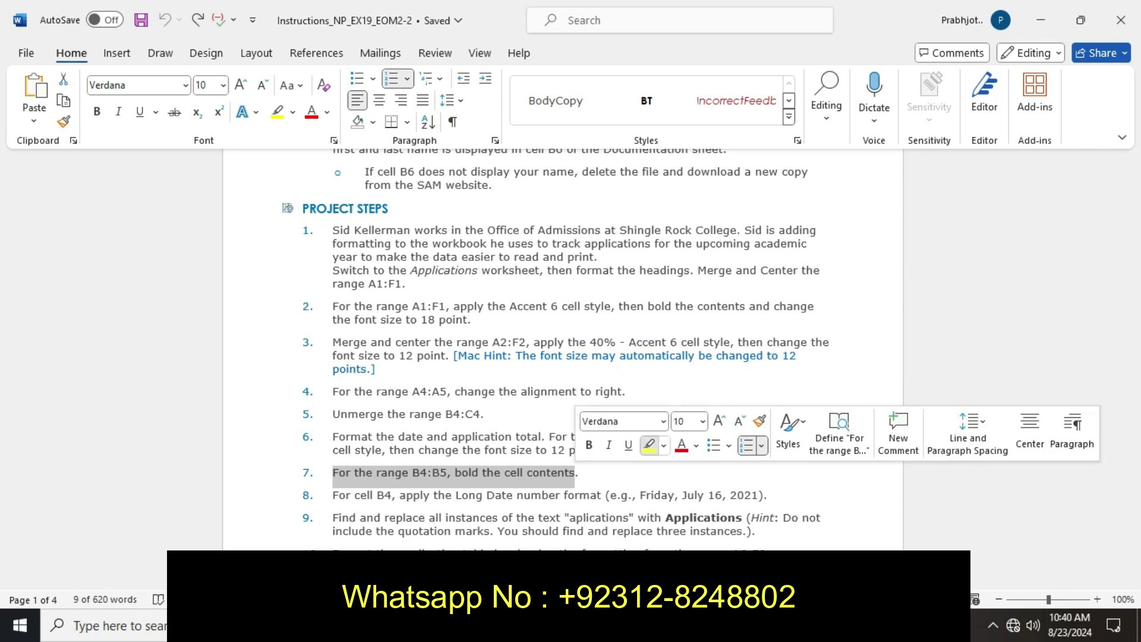
pyautogui.click(649, 445)
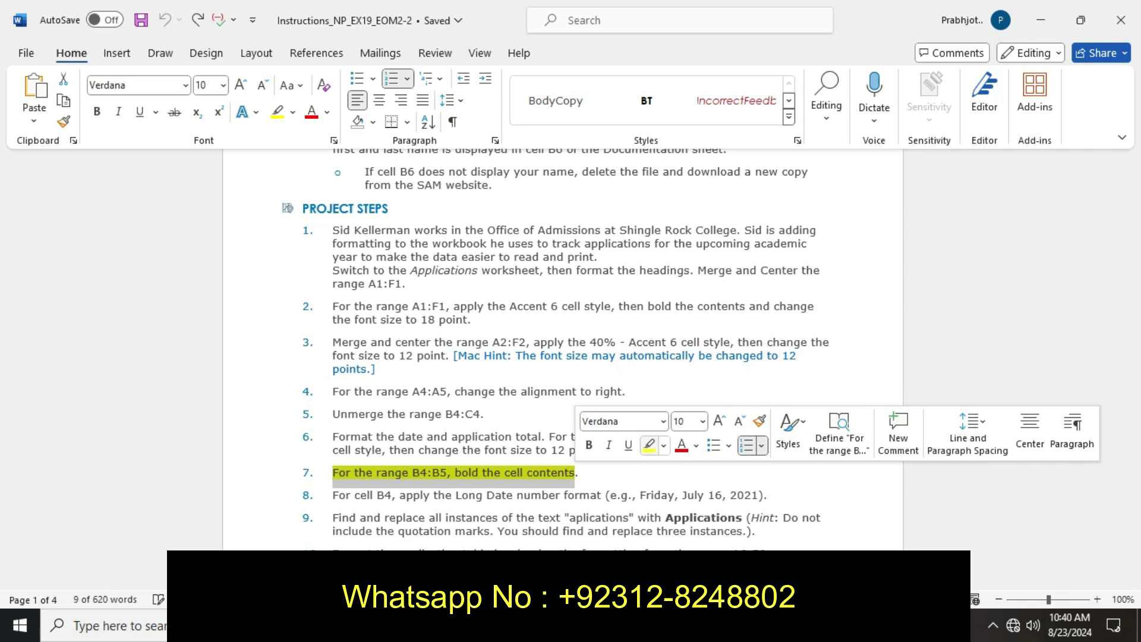
pyautogui.click(575, 473)
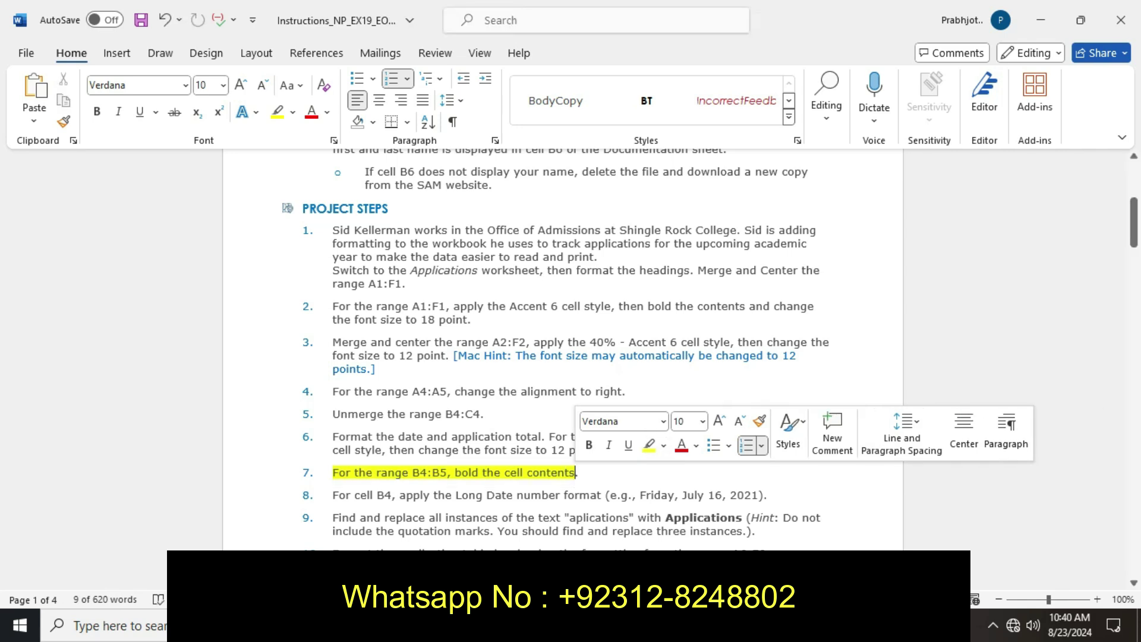
pyautogui.click(630, 517)
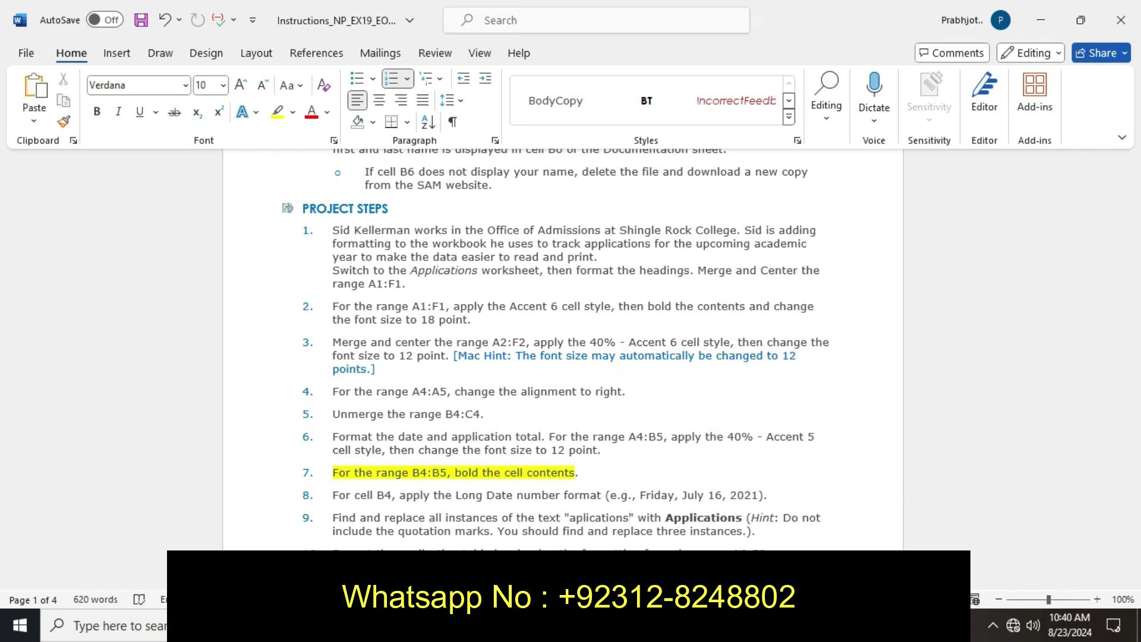
pyautogui.hotkey('alt', 'Tab')
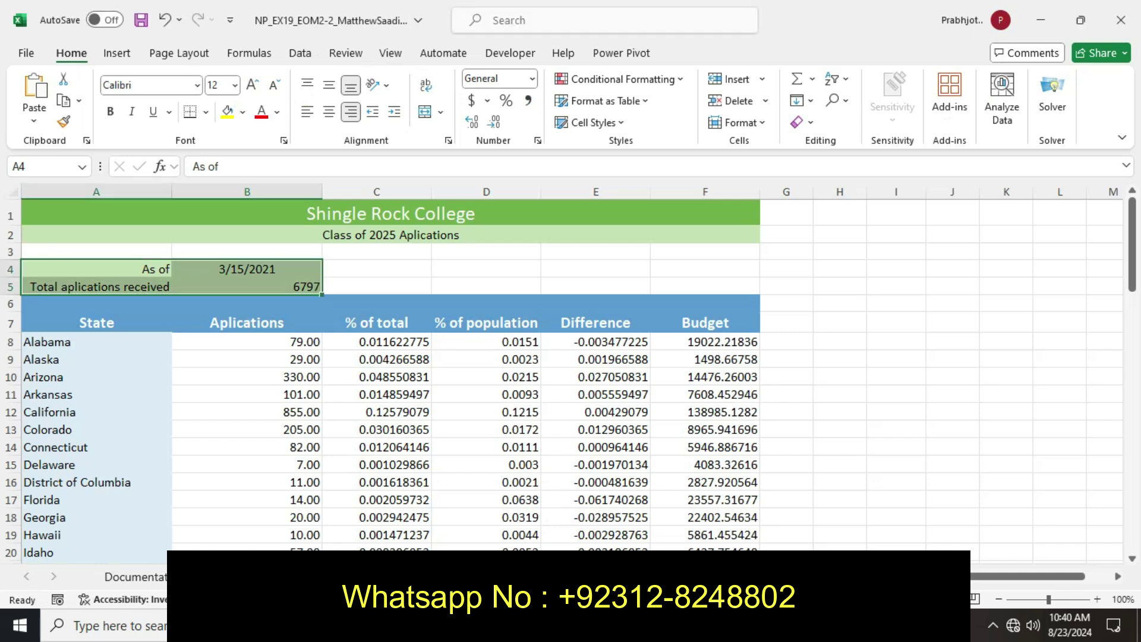
# Make the 3/15/2021 date and 6797 application total in B4:B5 bold.
pyautogui.hotkey('ctrl', 'v')
pyautogui.click(246, 268)
pyautogui.press('F2')
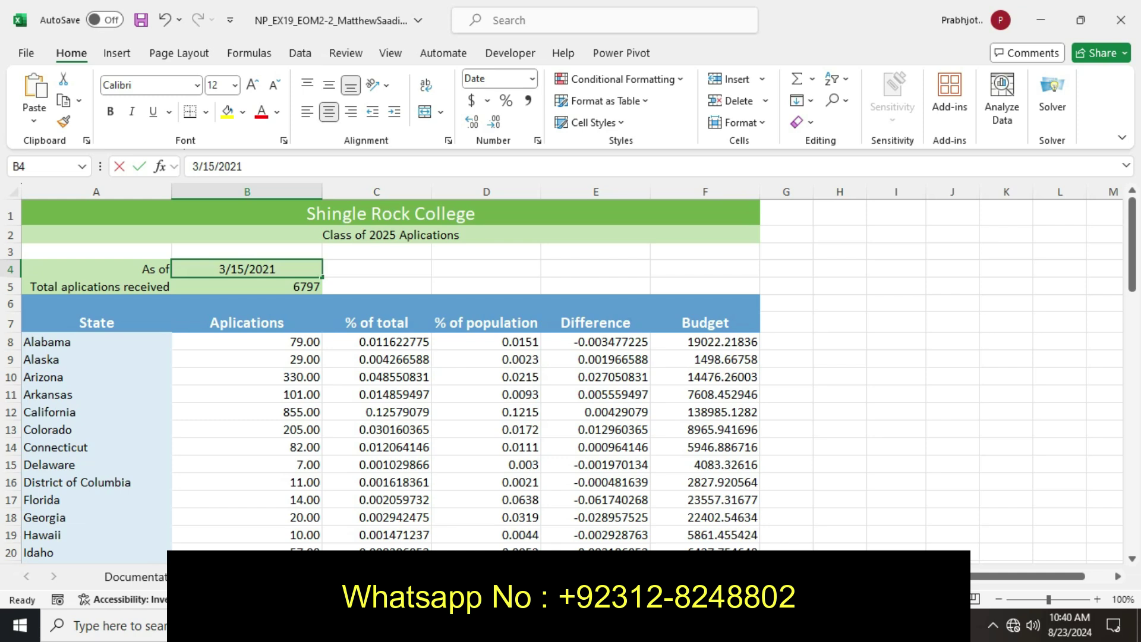
pyautogui.press('F2')
pyautogui.click(218, 268)
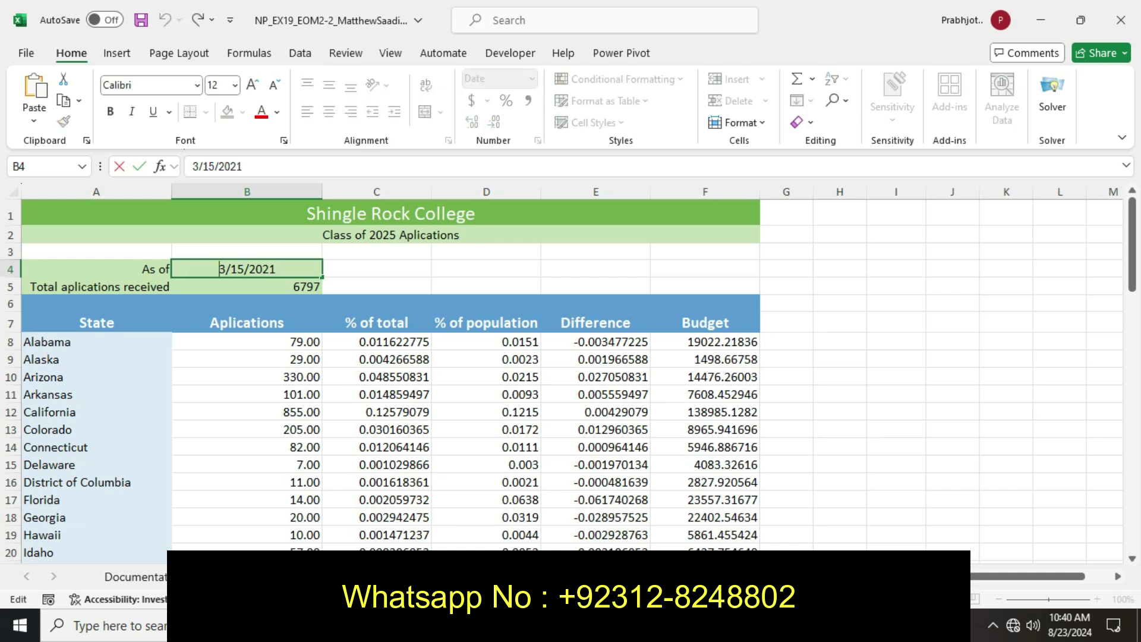
pyautogui.press('Return')
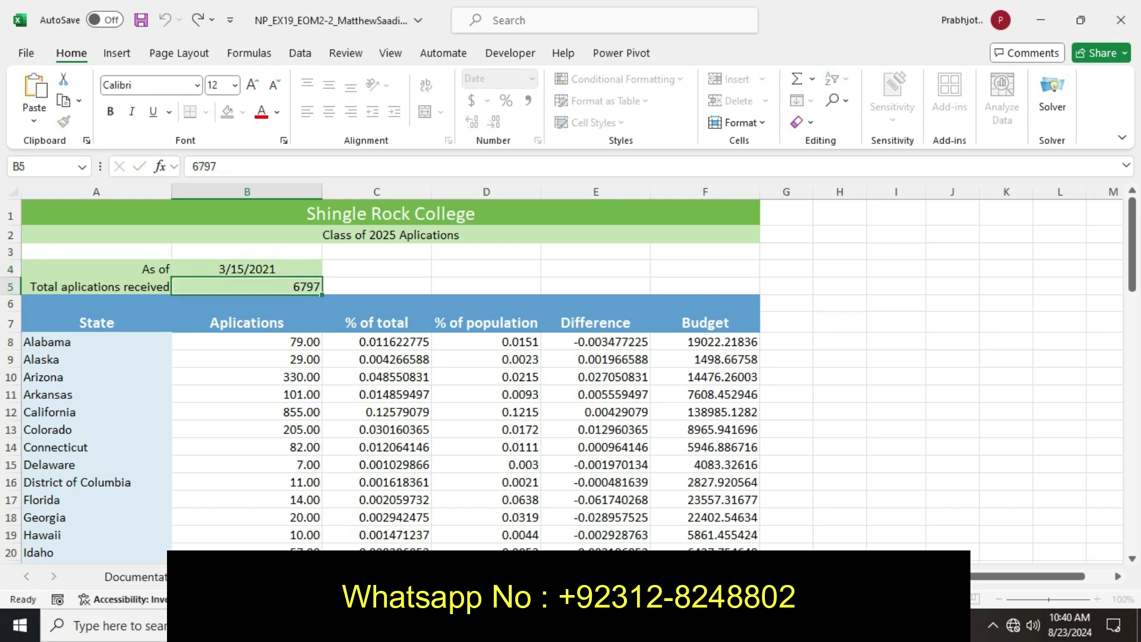
pyautogui.click(246, 269)
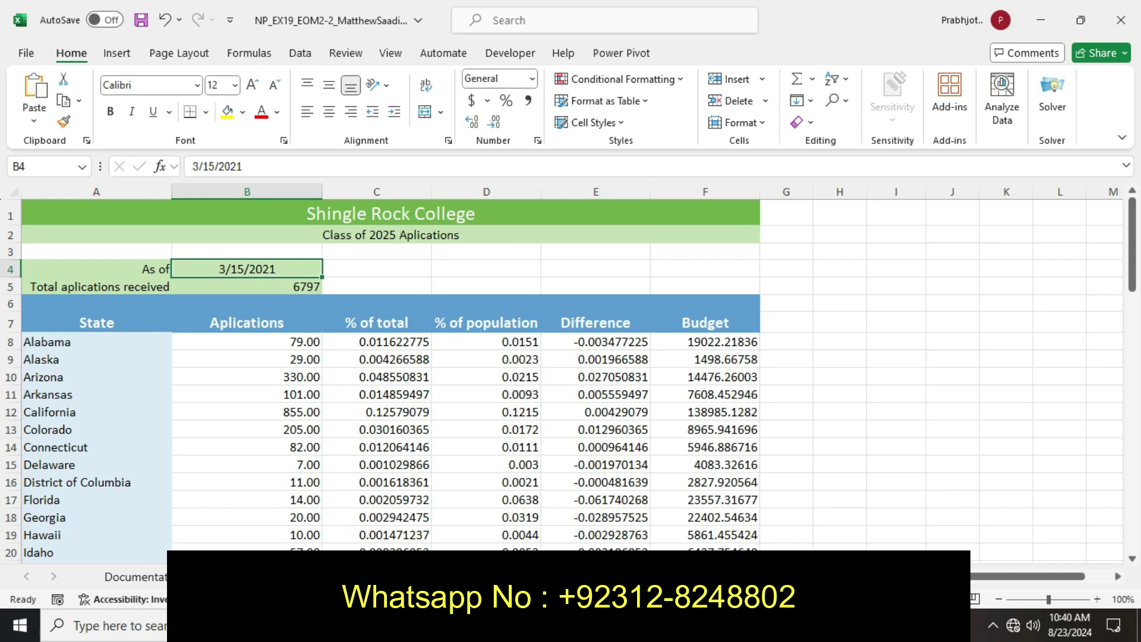
pyautogui.hotkey('shift', 'Down')
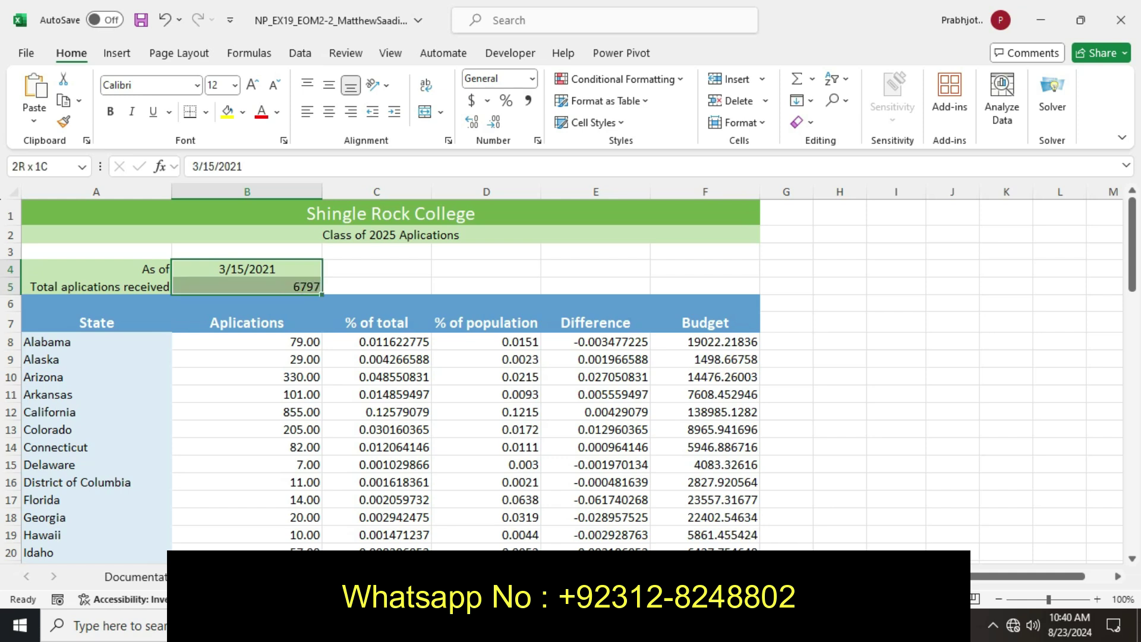
pyautogui.hotkey('ctrl', 'v')
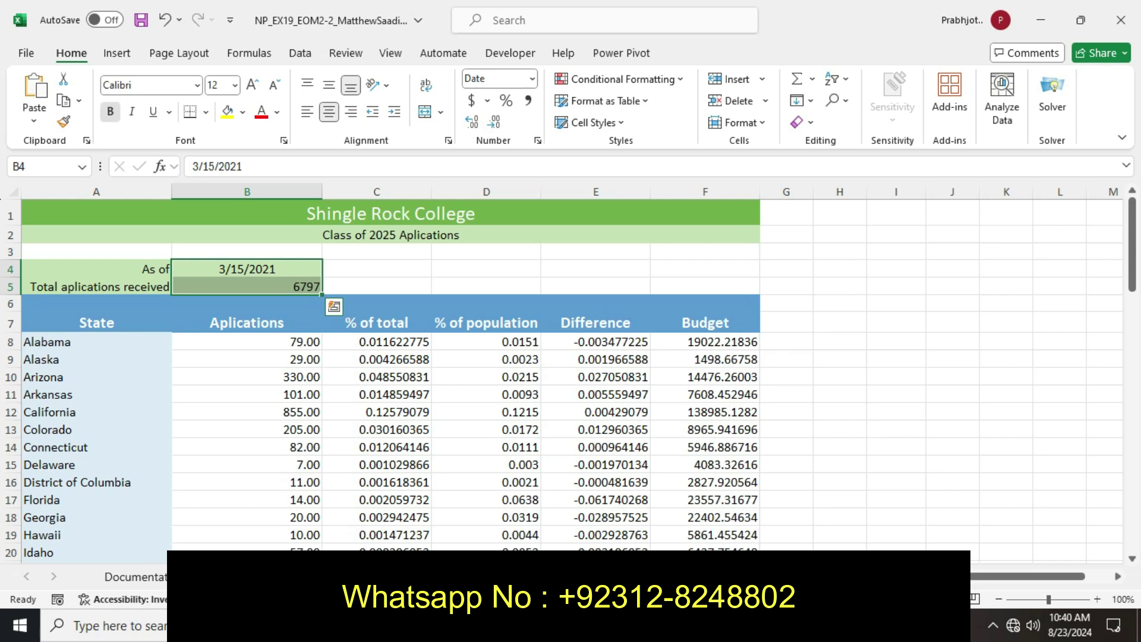
pyautogui.click(110, 112)
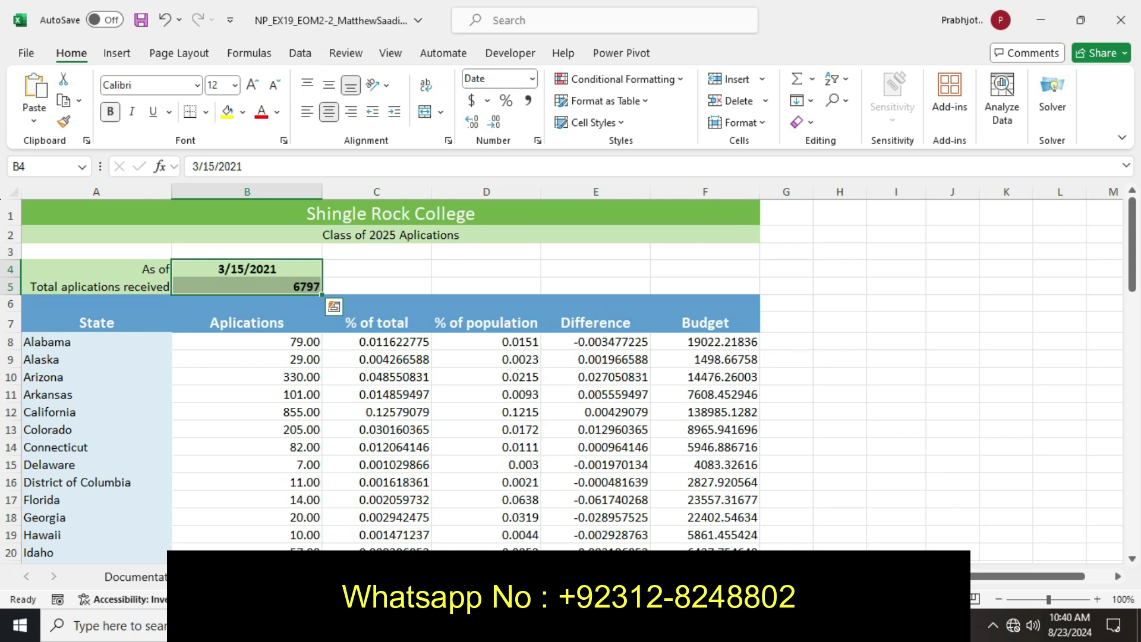